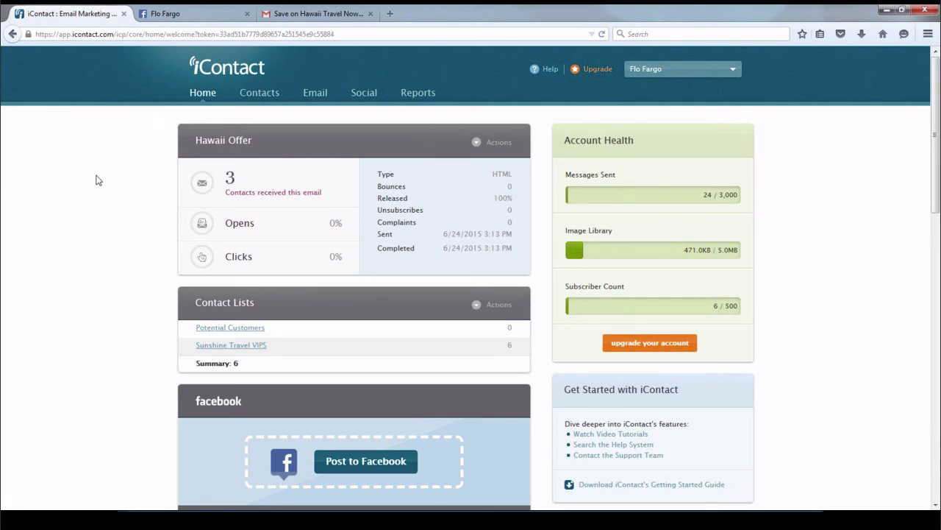
Look over the home dashboard, from the latest email statistics down through the social posting sections and news
scroll(99, 183, down, 5)
scroll(98, 183, down, 1)
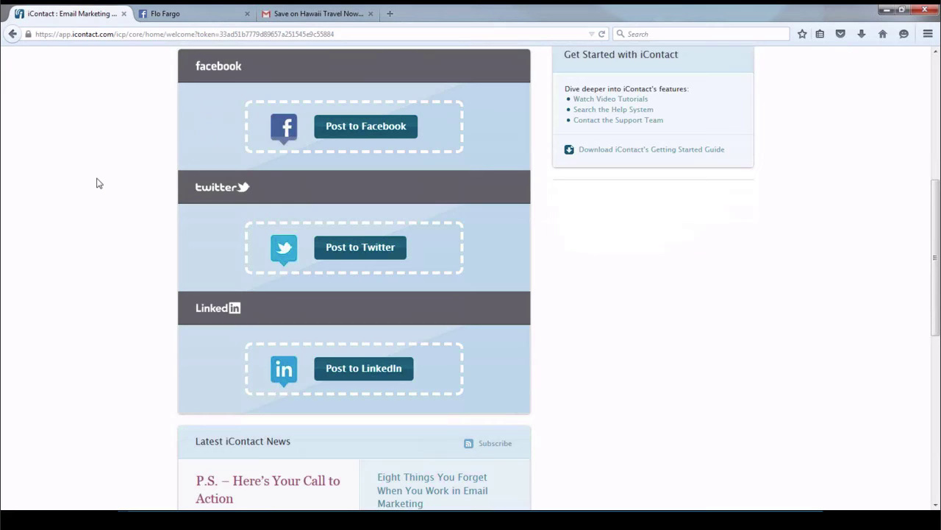
scroll(99, 183, down, 6)
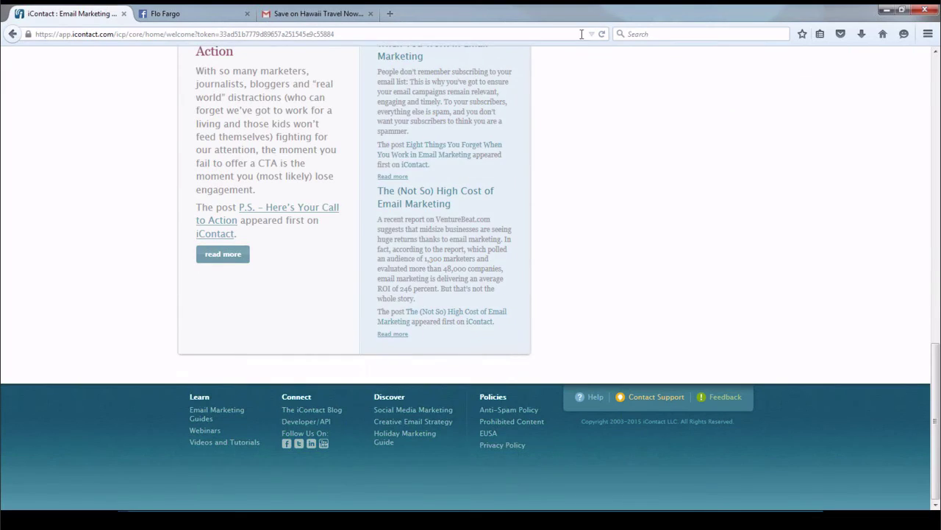
scroll(735, 138, up, 10)
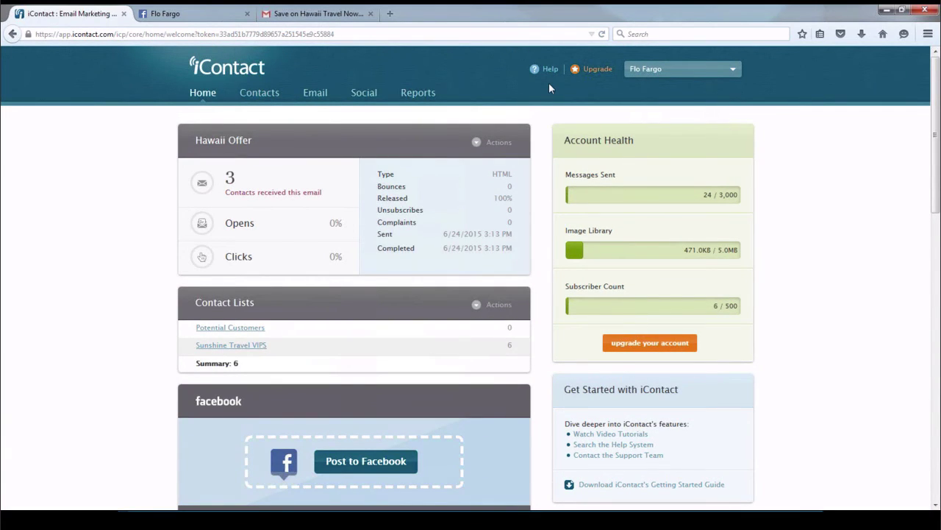
Look through the help window's resources and support contact options, and close it
click(545, 72)
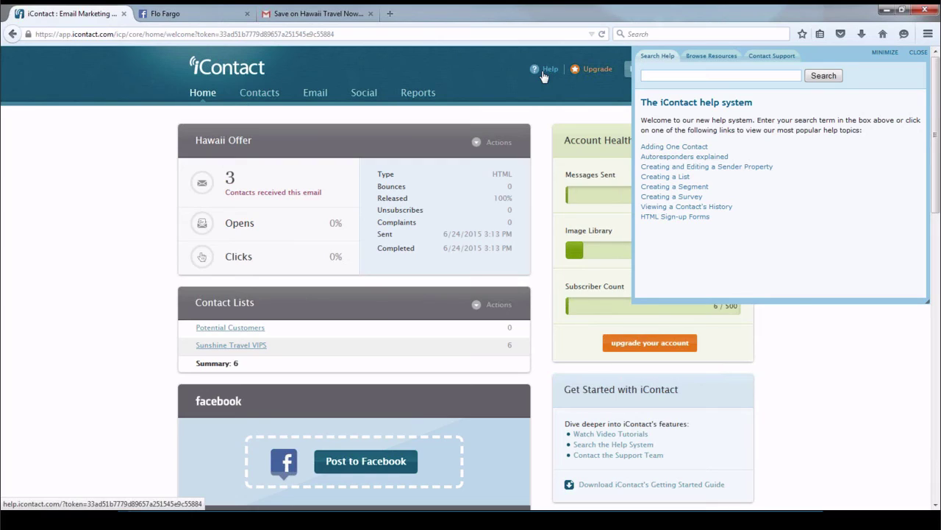
click(690, 57)
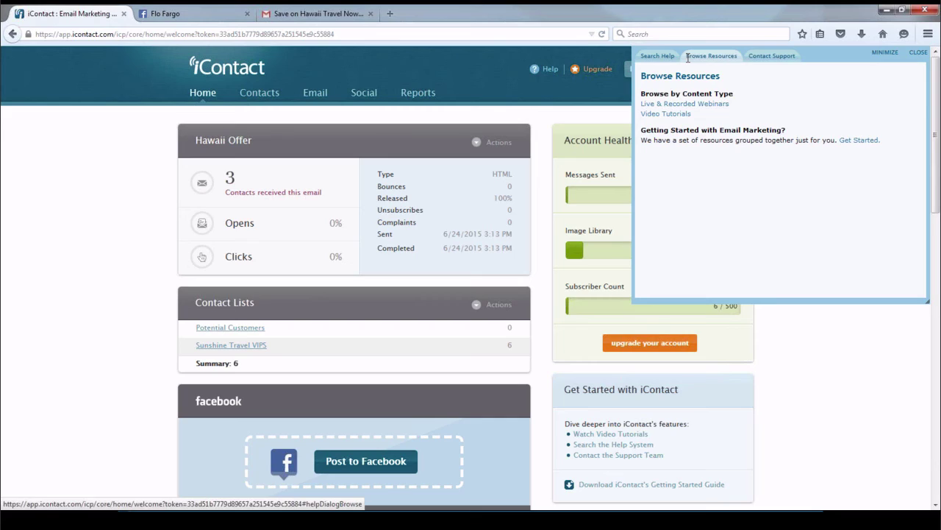
click(773, 56)
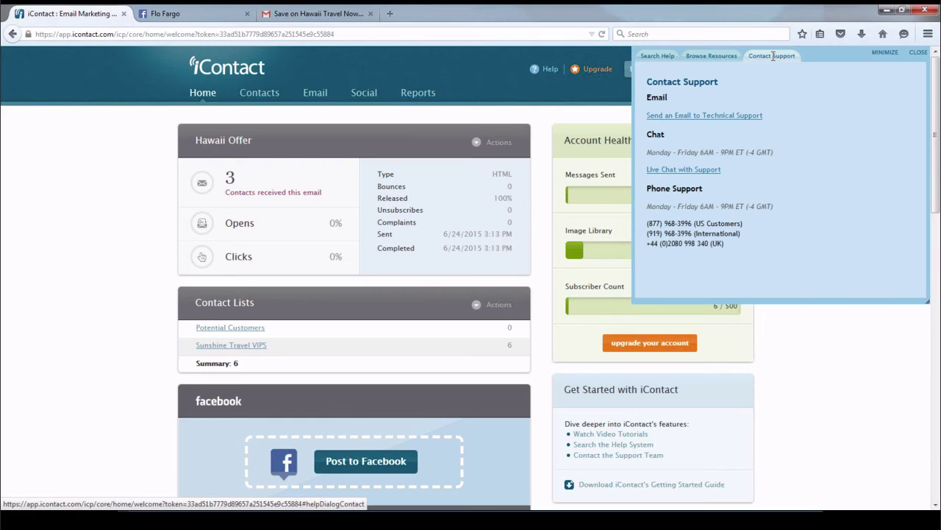
click(916, 53)
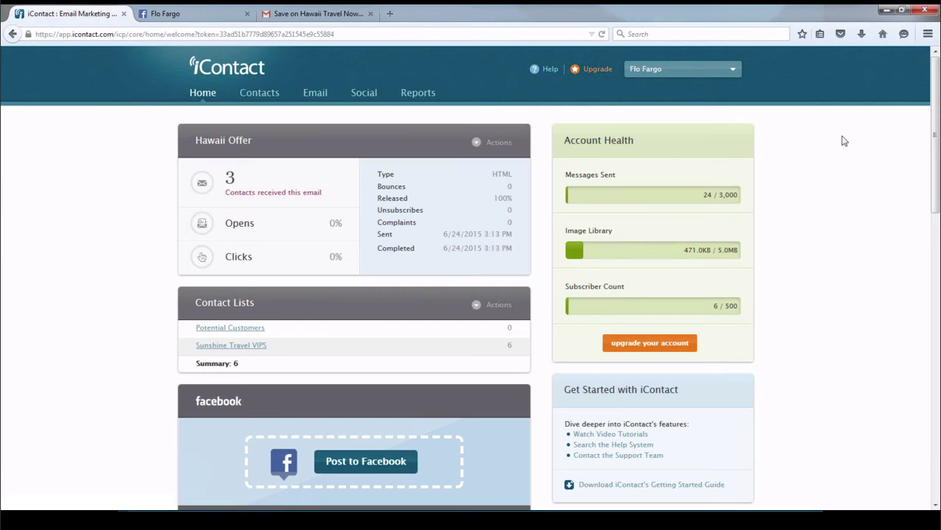
Open the account's Social Media Settings, and log out of Facebook in a new browser tab
click(732, 69)
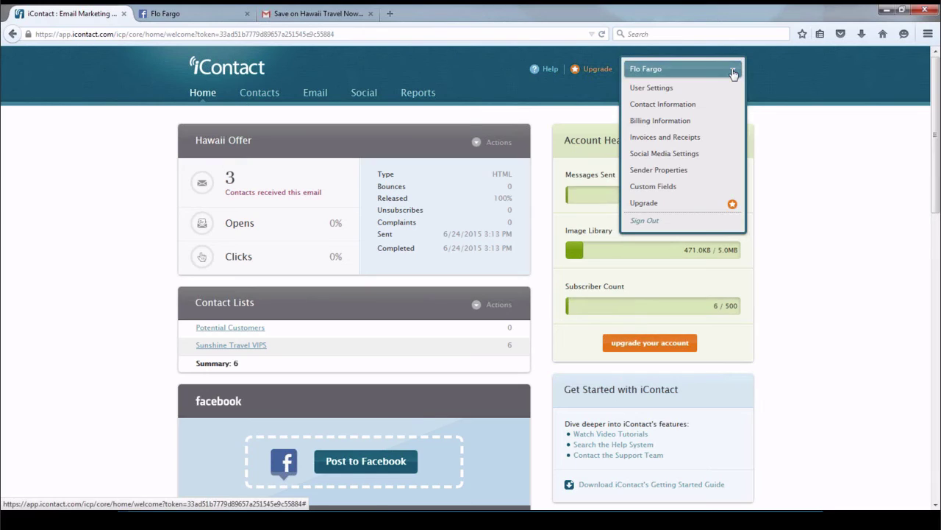
click(690, 156)
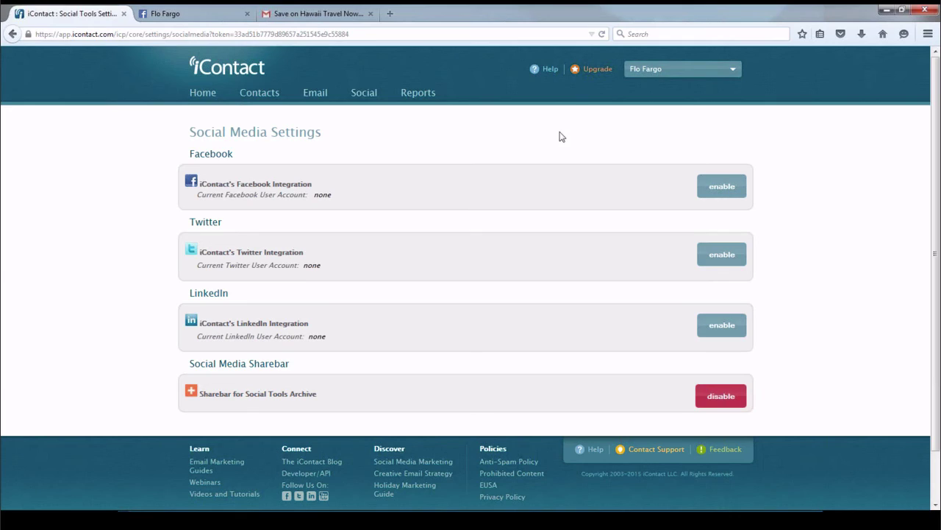
click(391, 14)
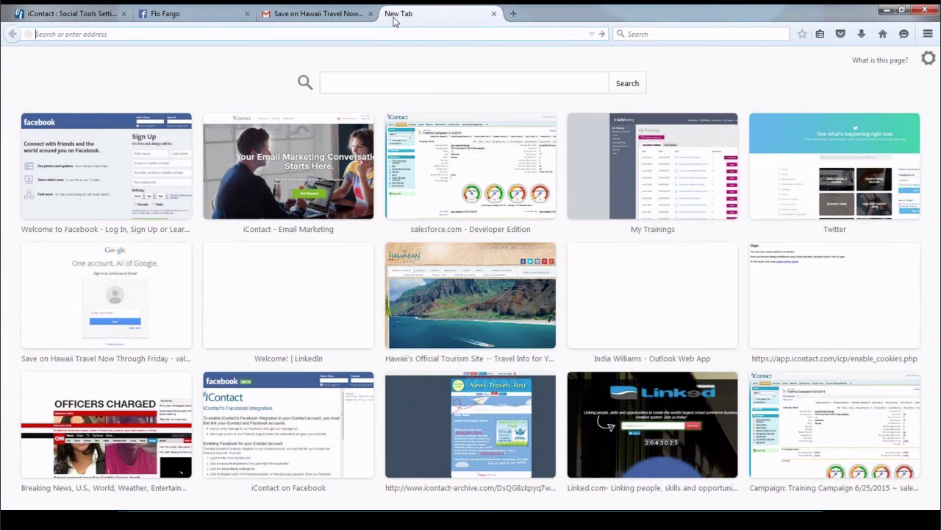
click(100, 145)
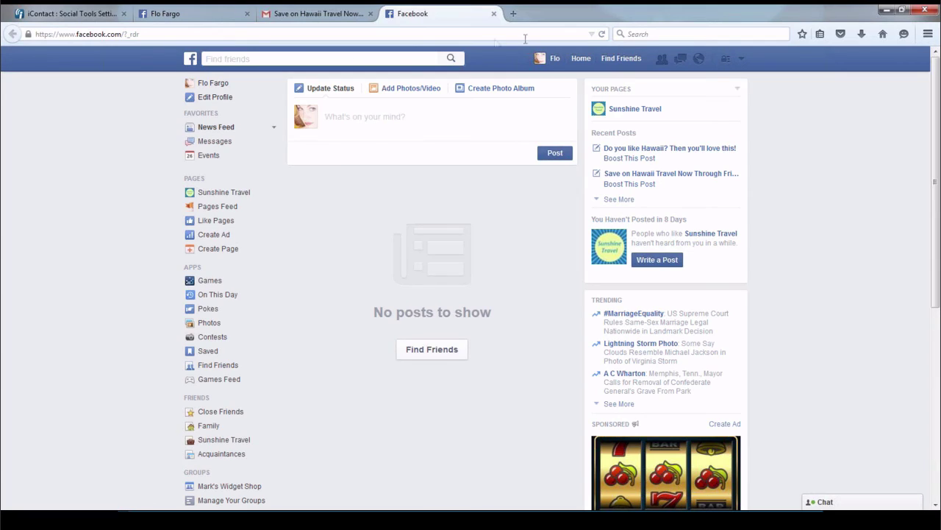
click(742, 60)
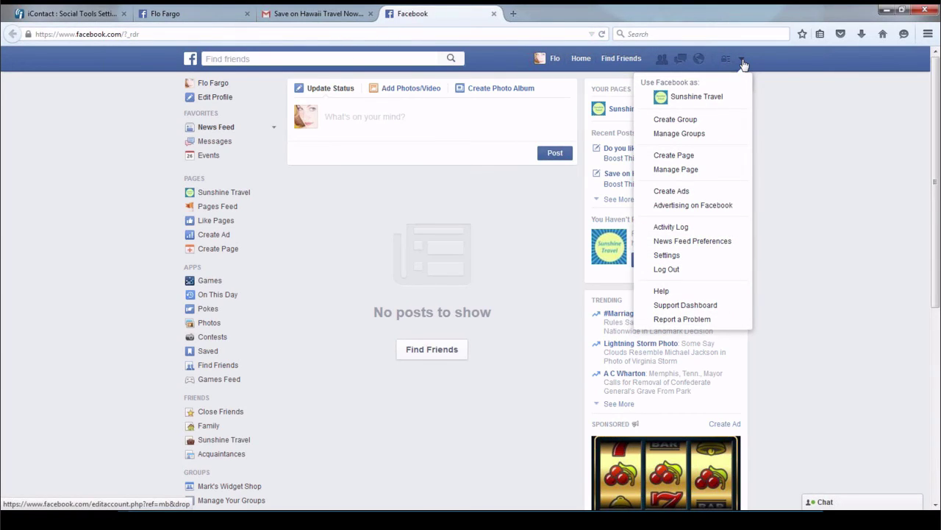
click(676, 271)
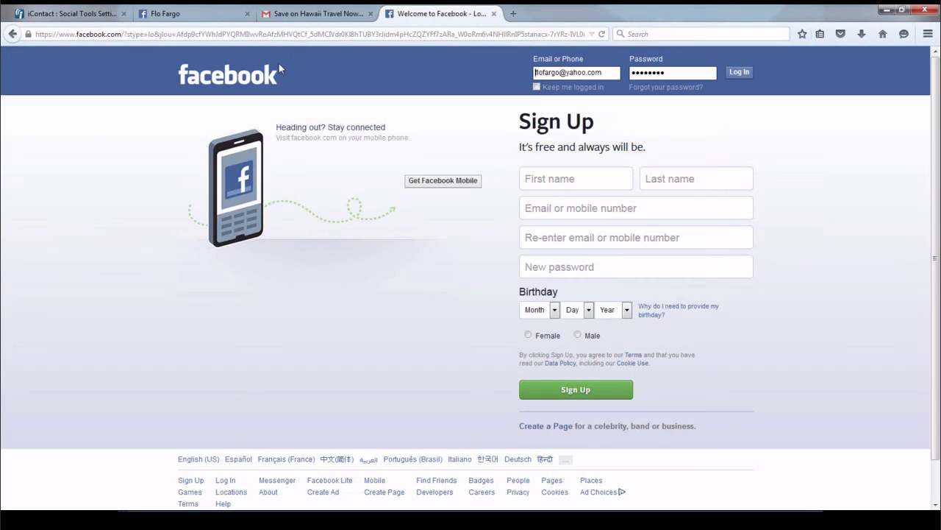
Back in iContact, enable the Facebook integration with the saved login, allowing profile access, posting to Friends and Page management
click(79, 13)
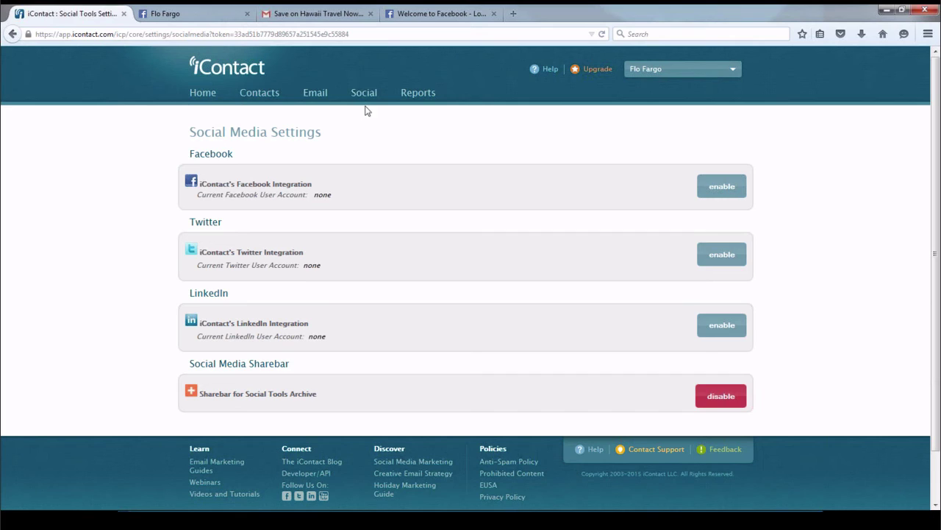
click(728, 195)
drag(758, 126, 495, 139)
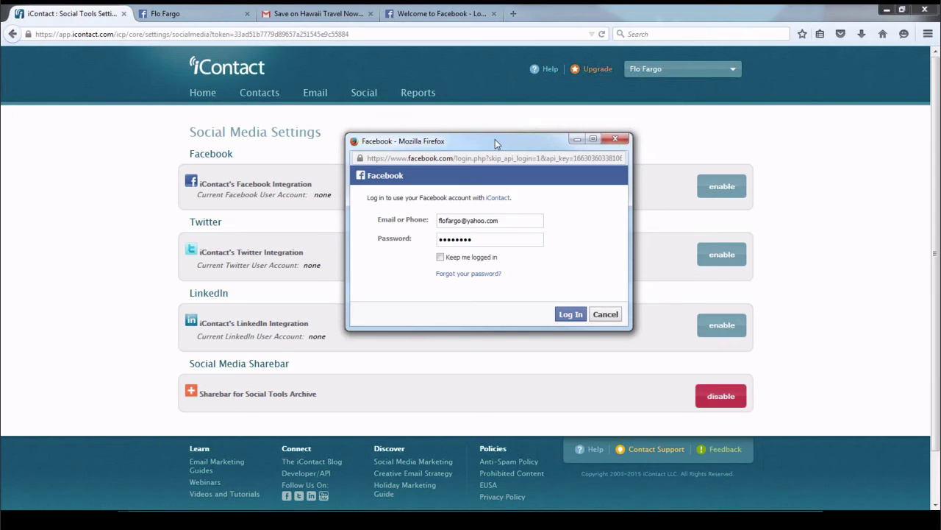
click(577, 316)
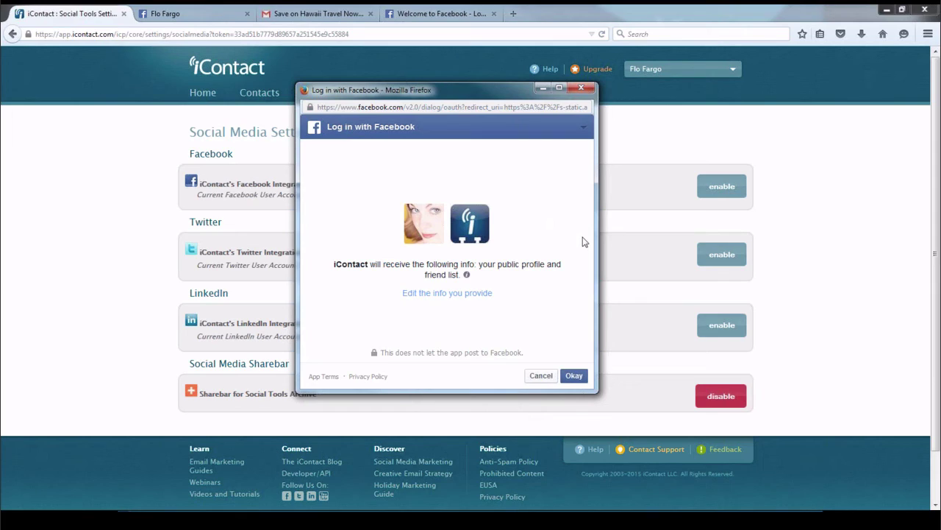
click(580, 377)
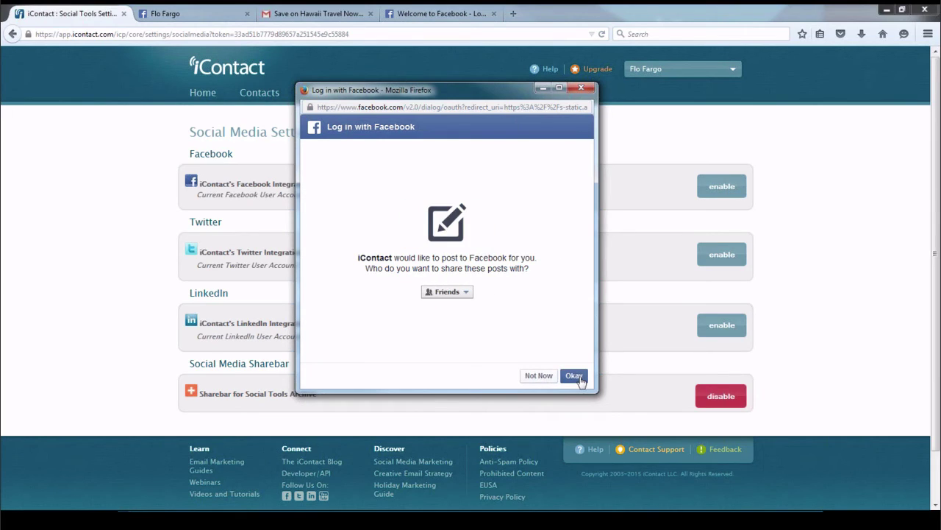
click(581, 379)
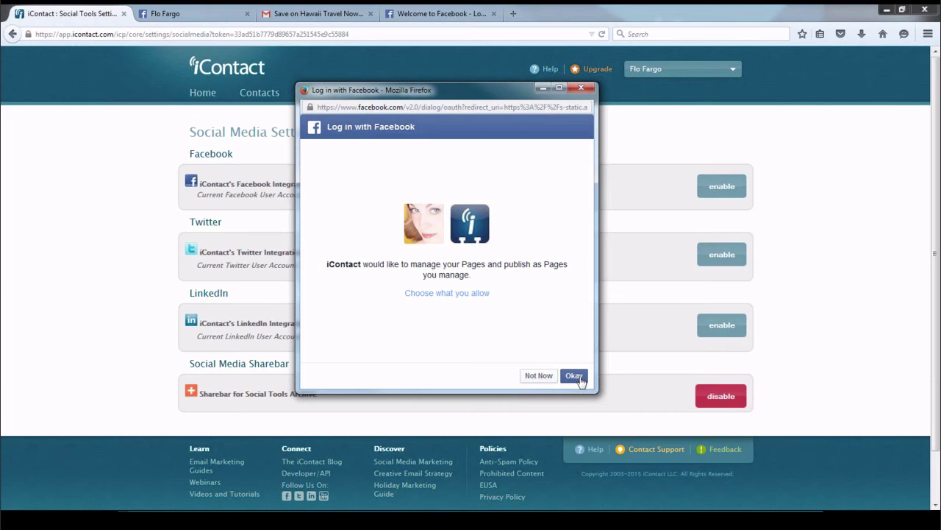
click(574, 376)
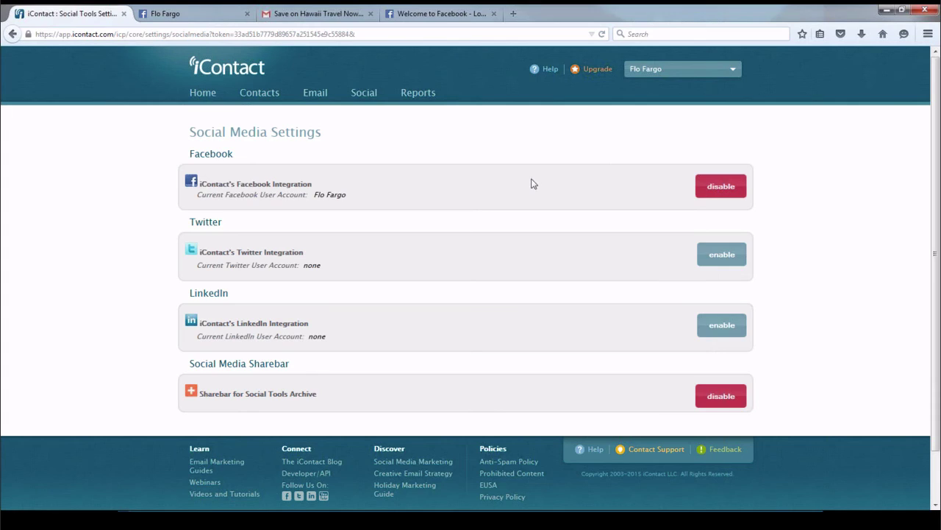
Enable iContact's Twitter integration and authorize the app with the saved Twitter login
click(725, 257)
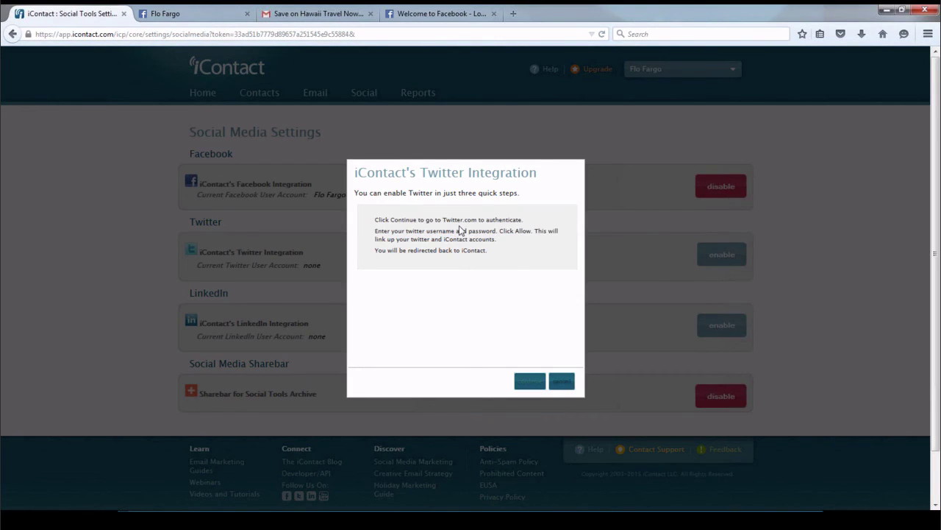
click(528, 382)
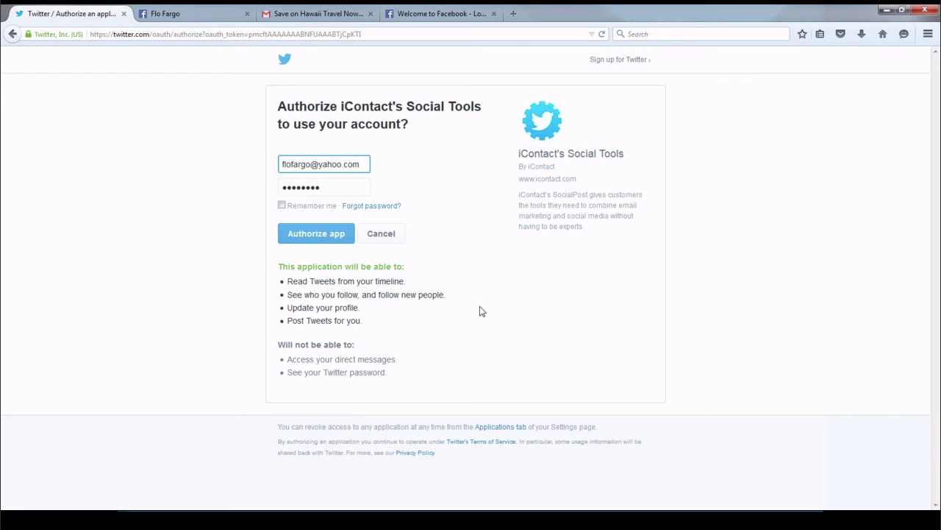
click(322, 240)
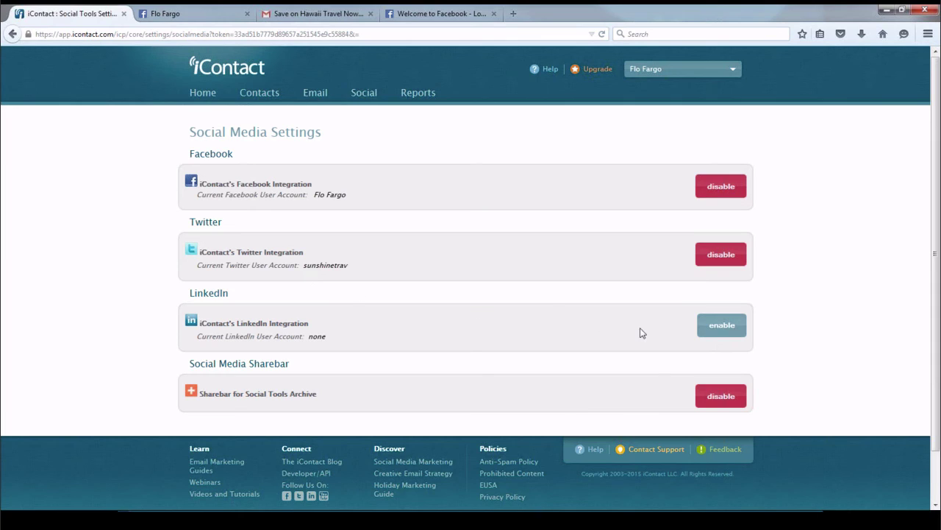
Enable iContact's LinkedIn integration and allow access with the saved LinkedIn login
click(720, 328)
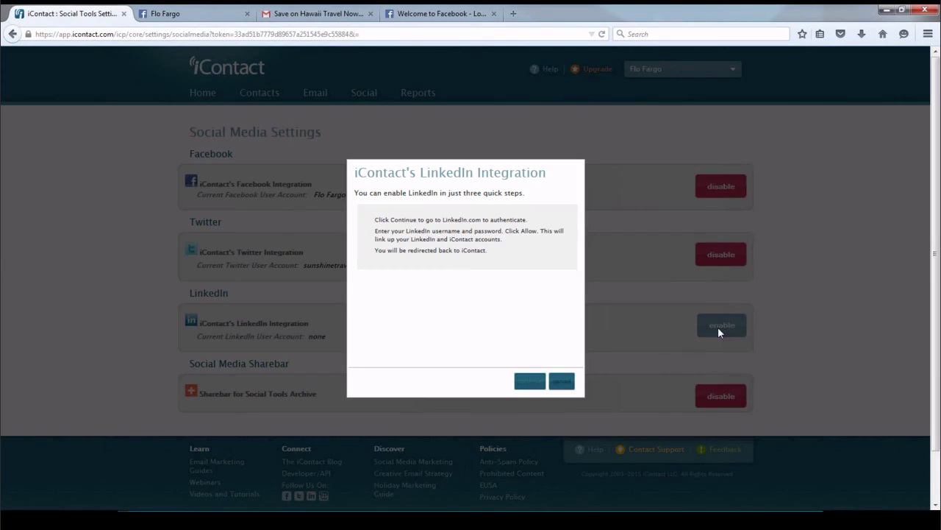
click(531, 382)
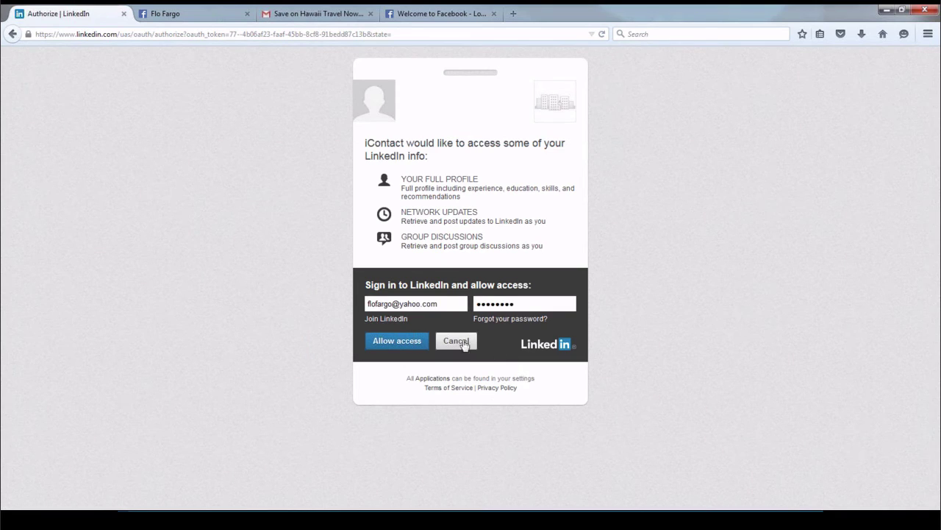
click(408, 345)
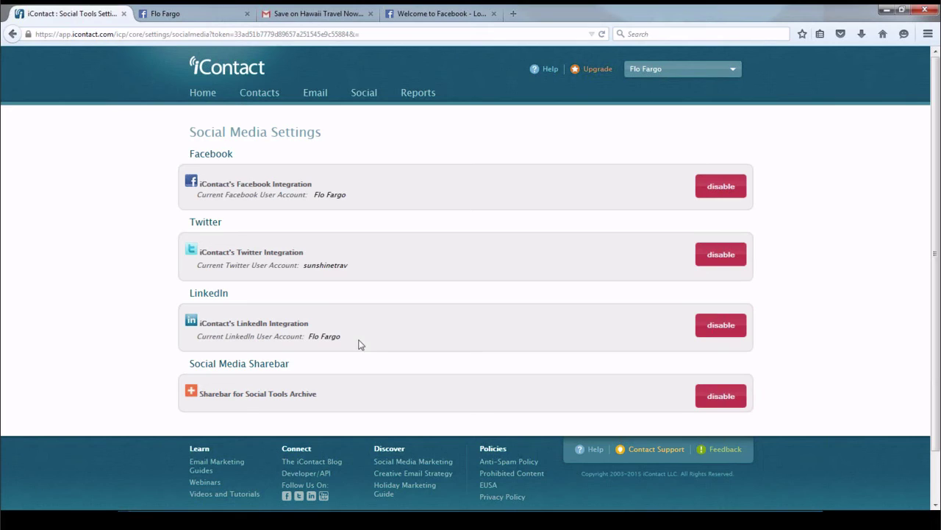
Switch to Gmail and open the web version of the "Save on Hawaii Travel Now Through Friday" email to examine its sharebar
scroll(809, 336, down, 2)
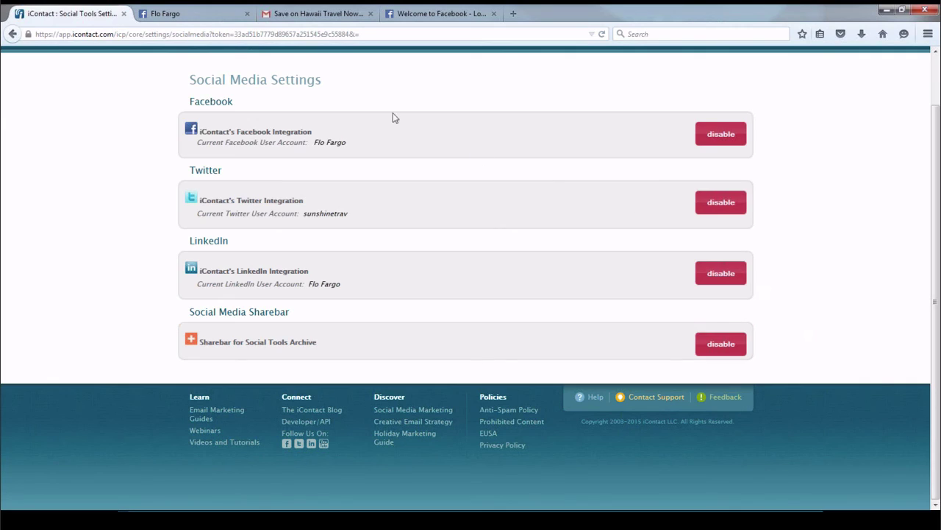
click(300, 16)
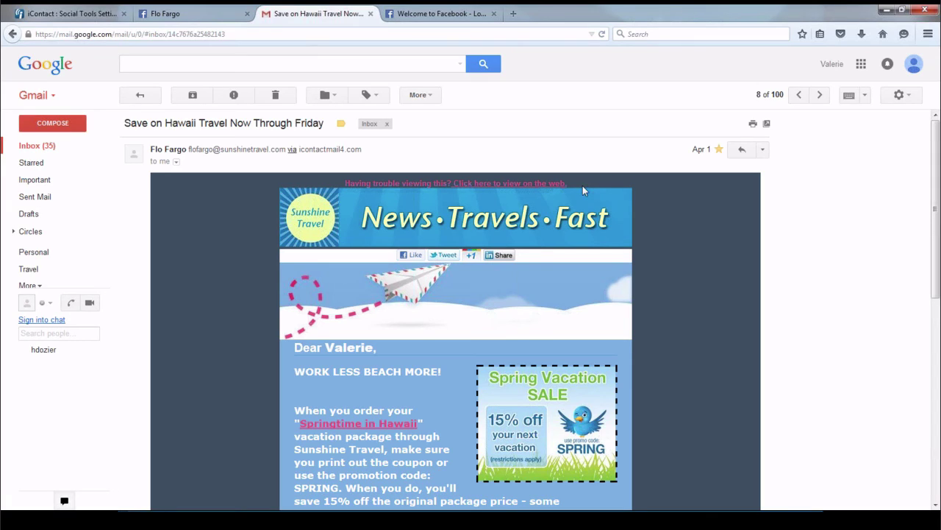
click(506, 185)
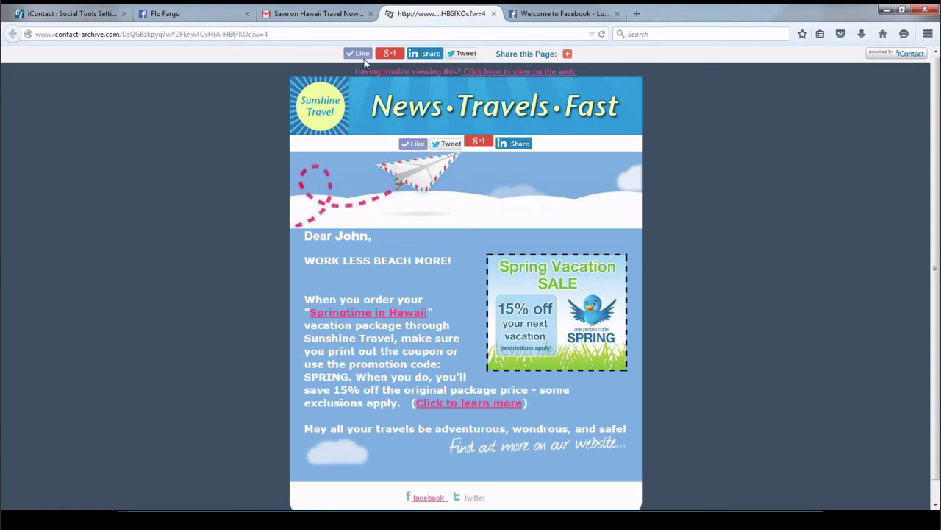
click(389, 55)
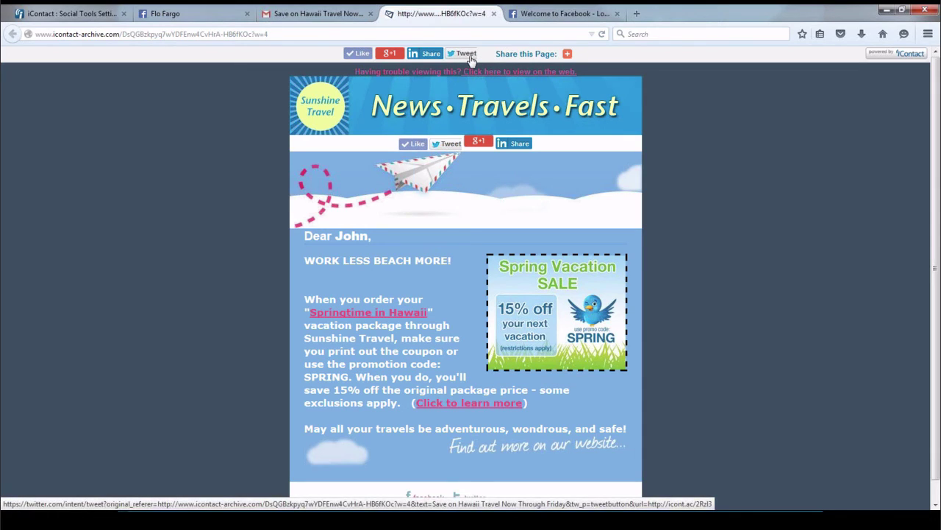
Browse the additional sharing services offered by the archived email's sharebar and close the list
click(570, 56)
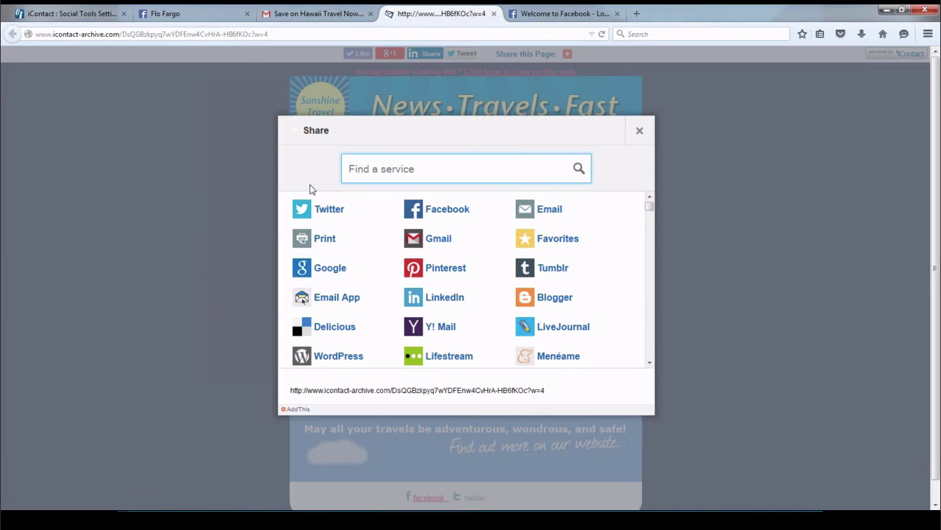
scroll(632, 228, down, 1)
scroll(633, 229, down, 8)
scroll(633, 229, down, 10)
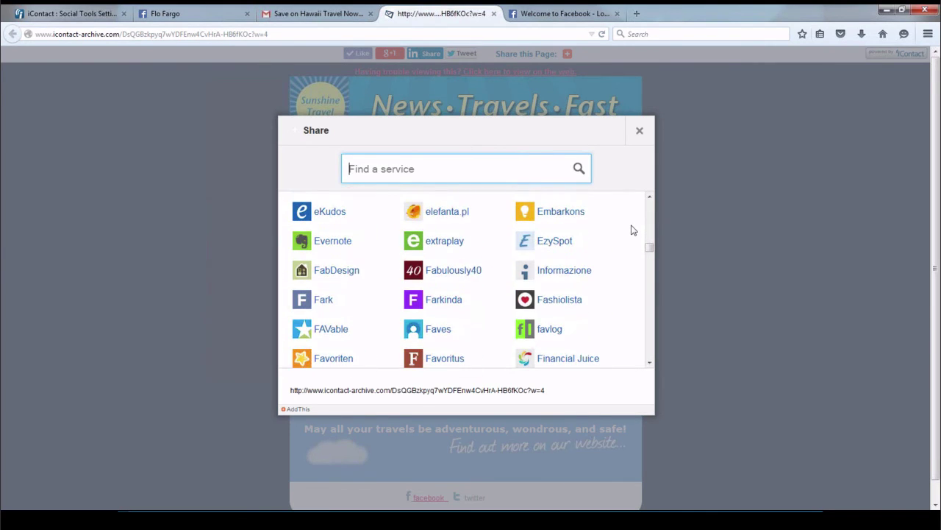
click(640, 133)
Return to iContact's Social Media Settings and look over the options in the account menu
click(42, 10)
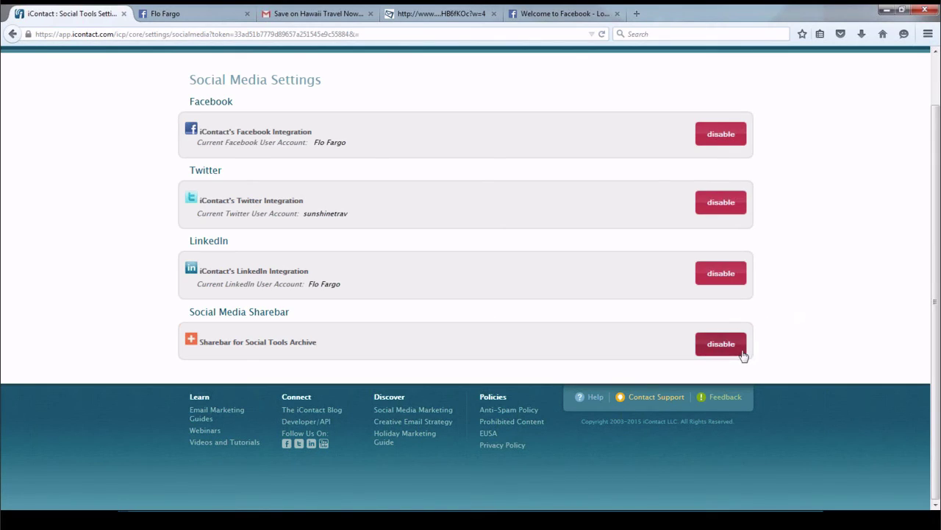
scroll(808, 332, up, 2)
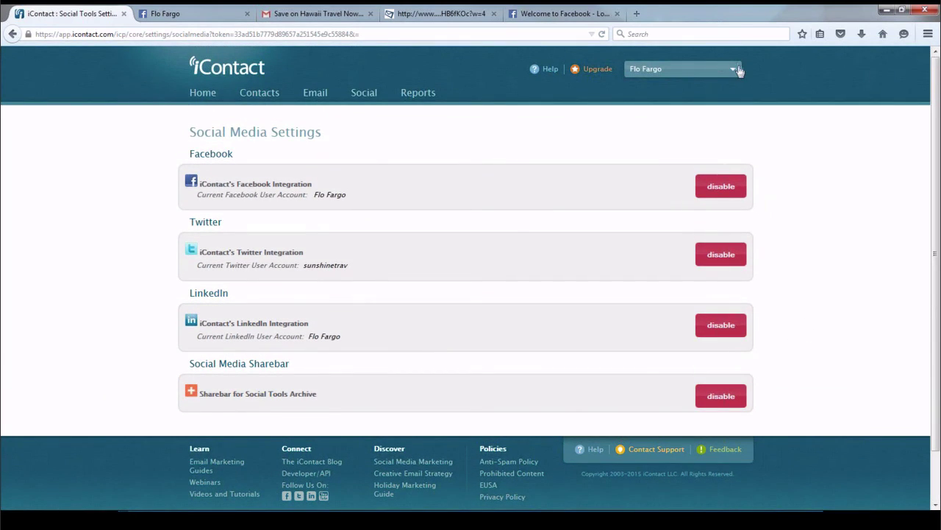
click(735, 70)
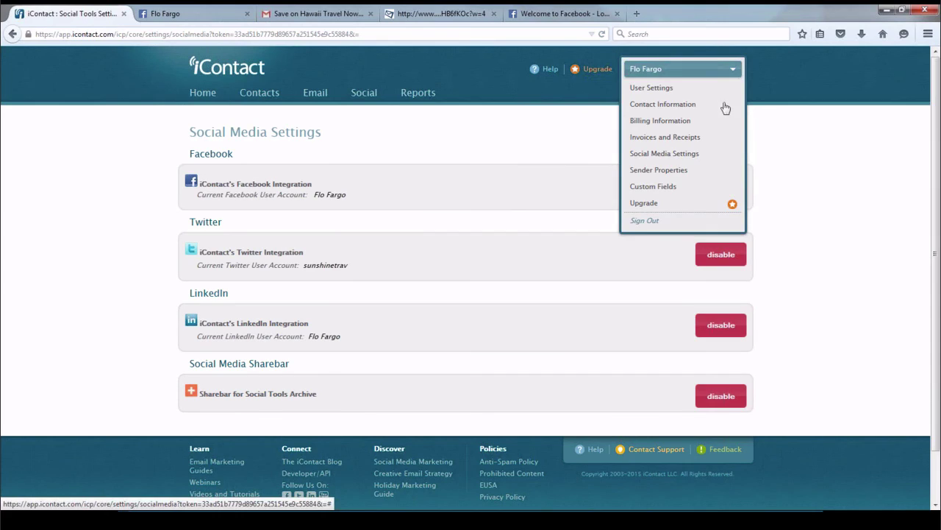
click(464, 137)
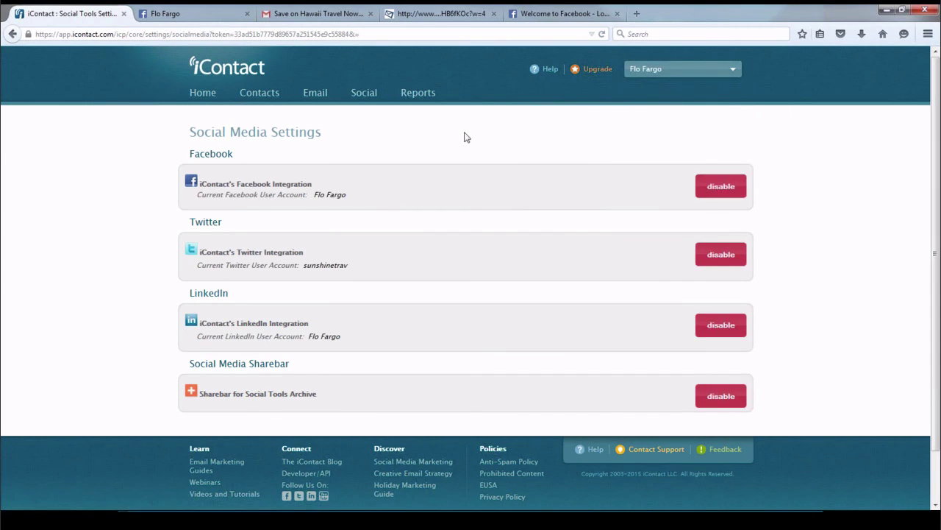
Open the Social Media posting area and look over its Facebook, Twitter and LinkedIn sections
click(361, 95)
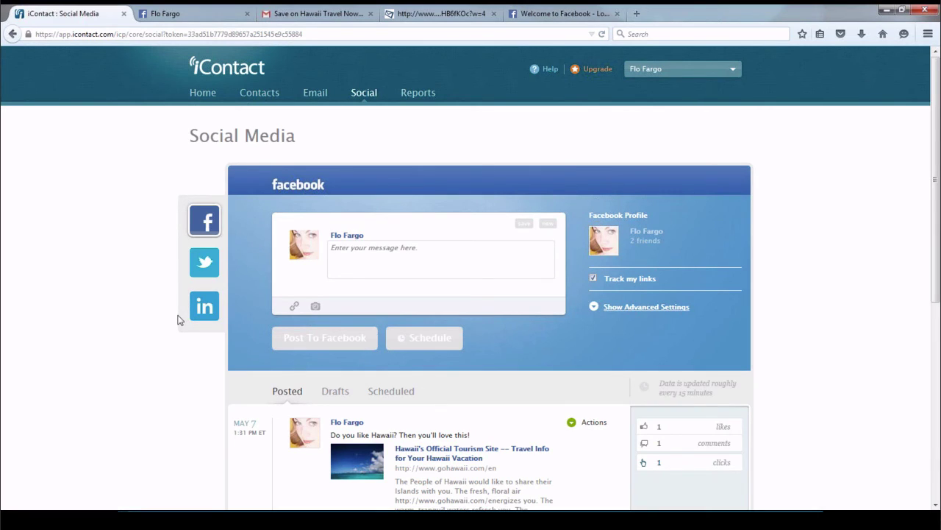
click(198, 217)
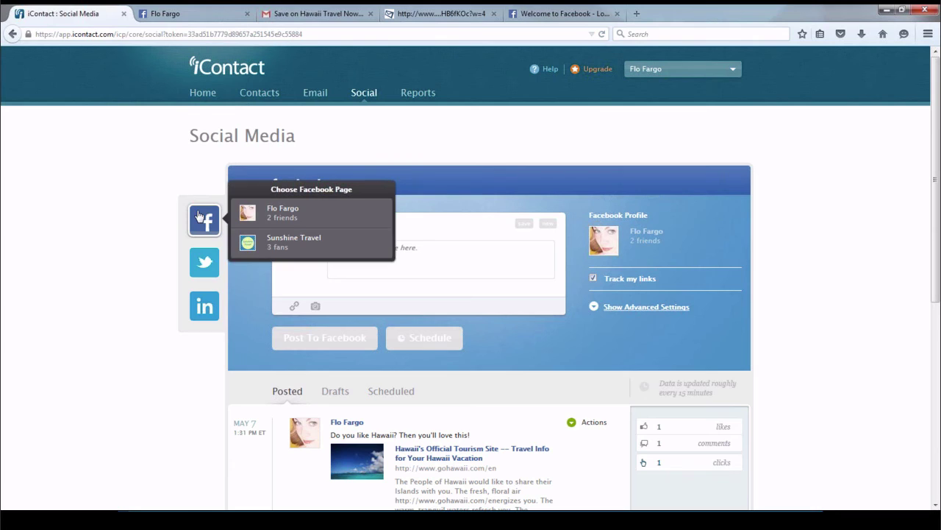
click(199, 257)
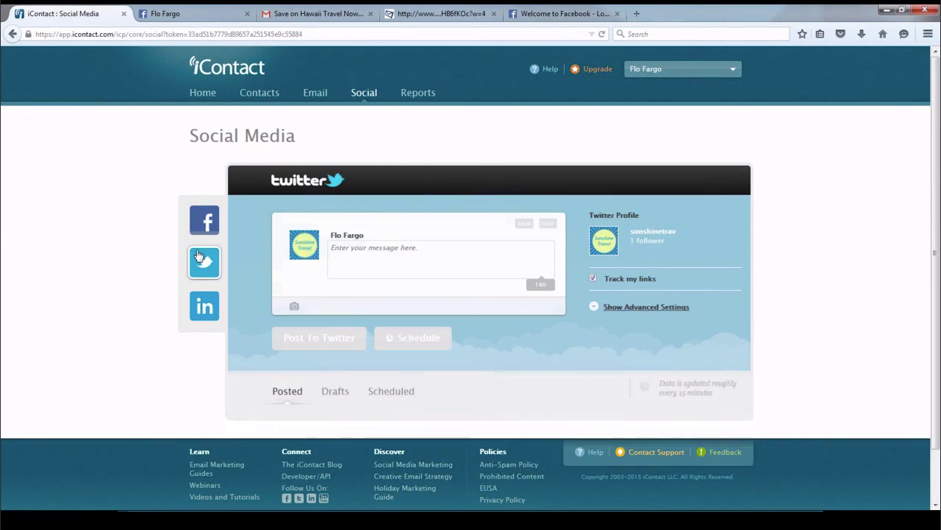
click(203, 313)
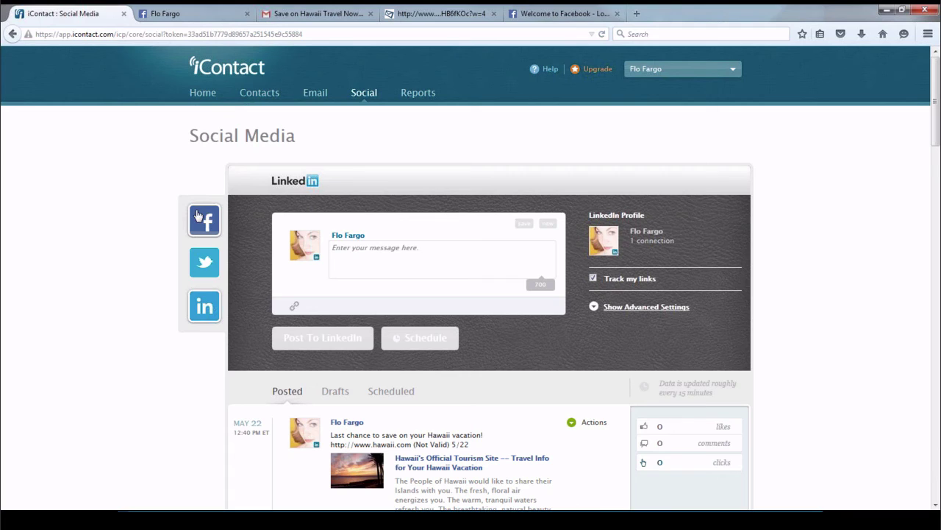
Choose the Sunshine Travel Facebook page and write the message "Do you like Hawaii? Then you'll love this!"
click(197, 215)
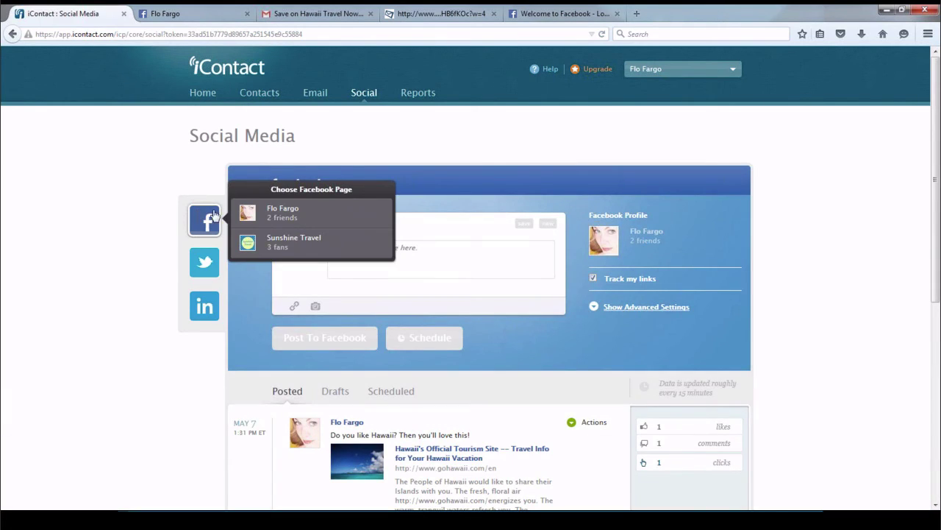
click(304, 249)
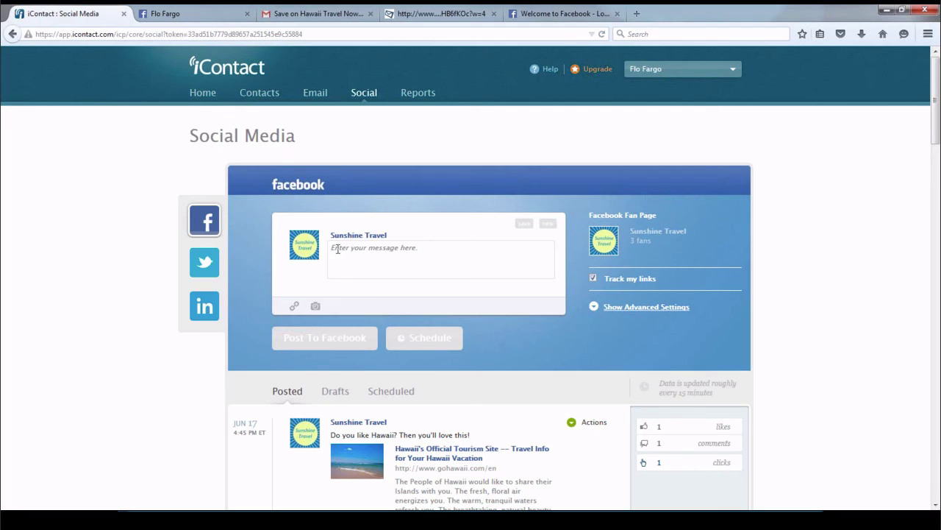
click(337, 248)
text(Do you )
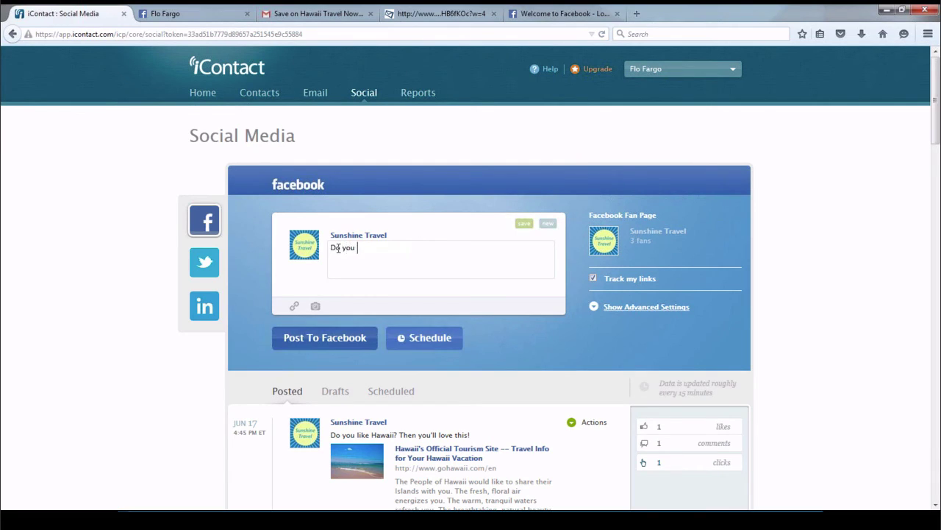
text(like Hawaii? Then you'll love this!)
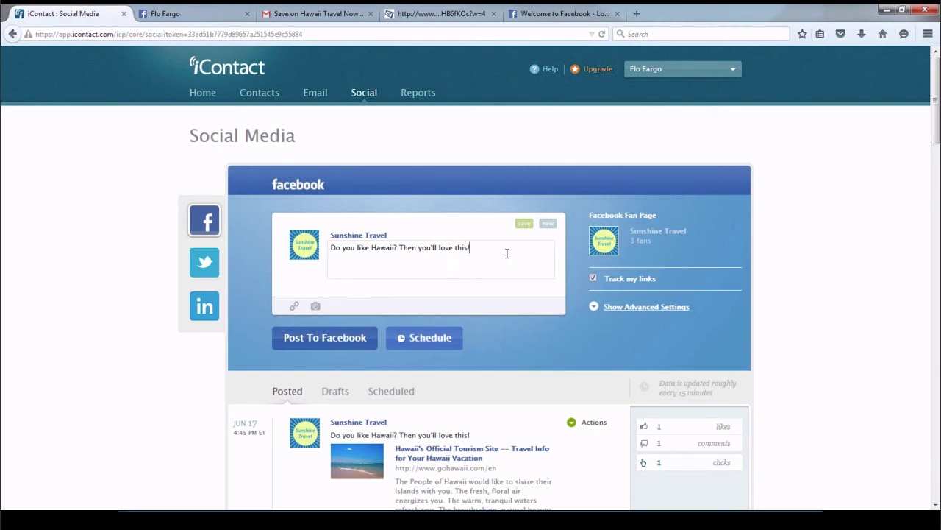
Attach a link to gohawaii.com to the Facebook post
click(294, 308)
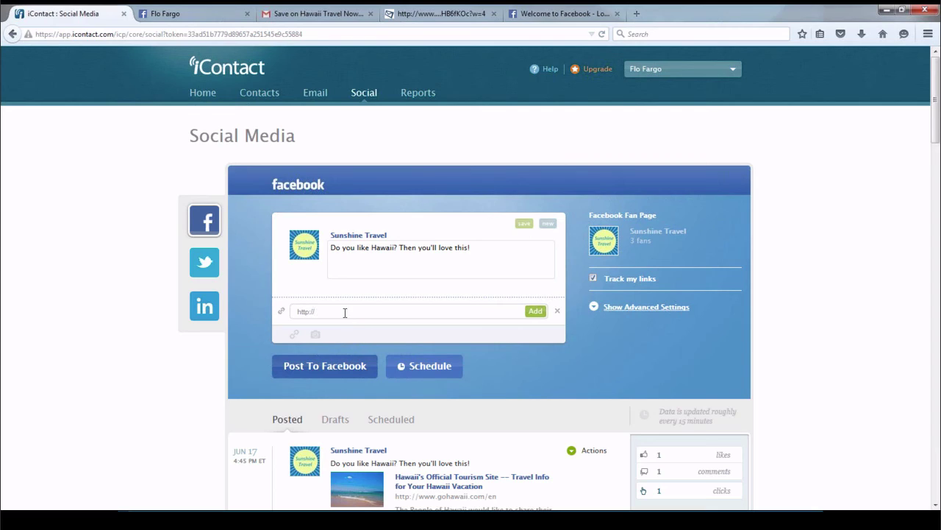
text(goa)
key(BackSpace)
text(hawaii.com)
click(536, 311)
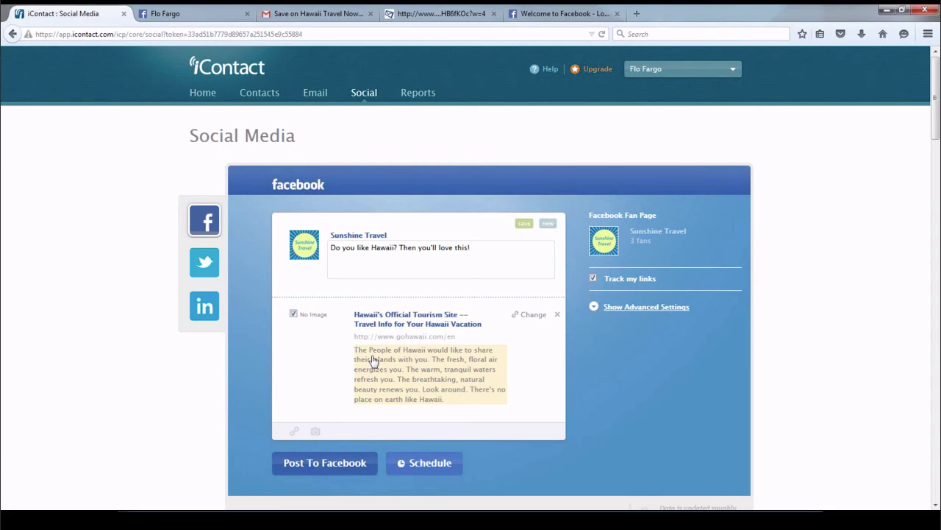
Enable an image for the link preview, review the image sources, and use the blue ocean photo from the Image Library
click(295, 315)
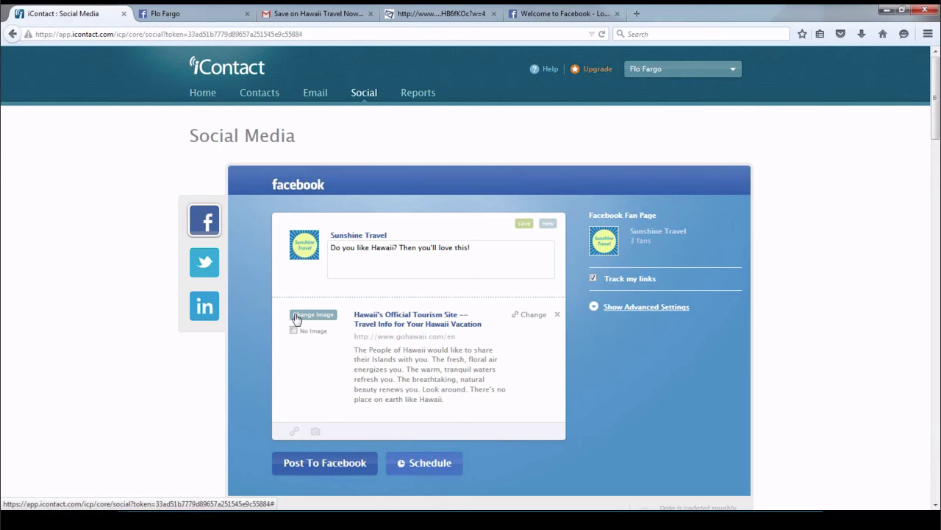
click(311, 318)
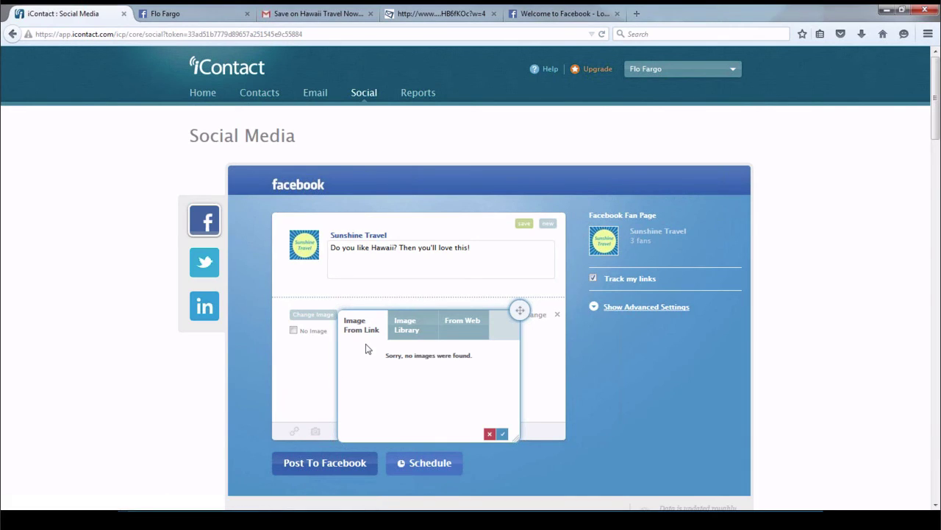
click(401, 328)
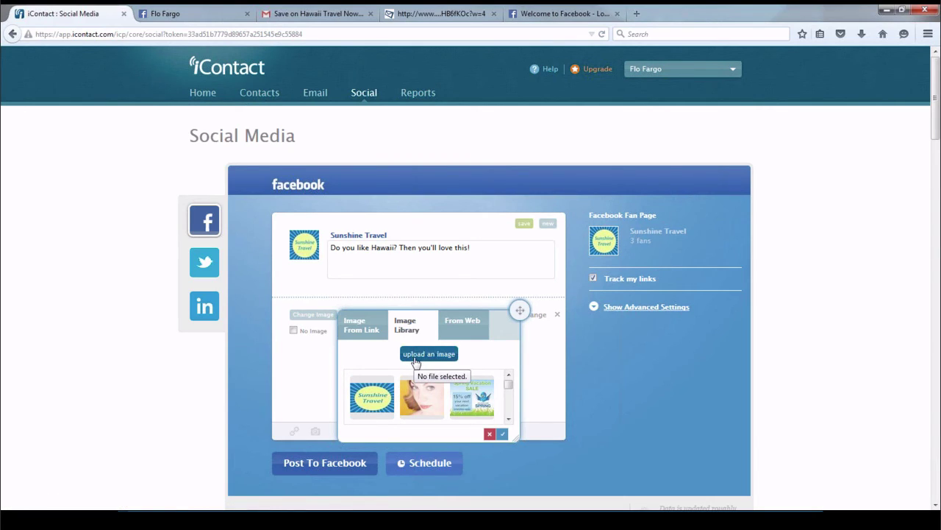
click(457, 324)
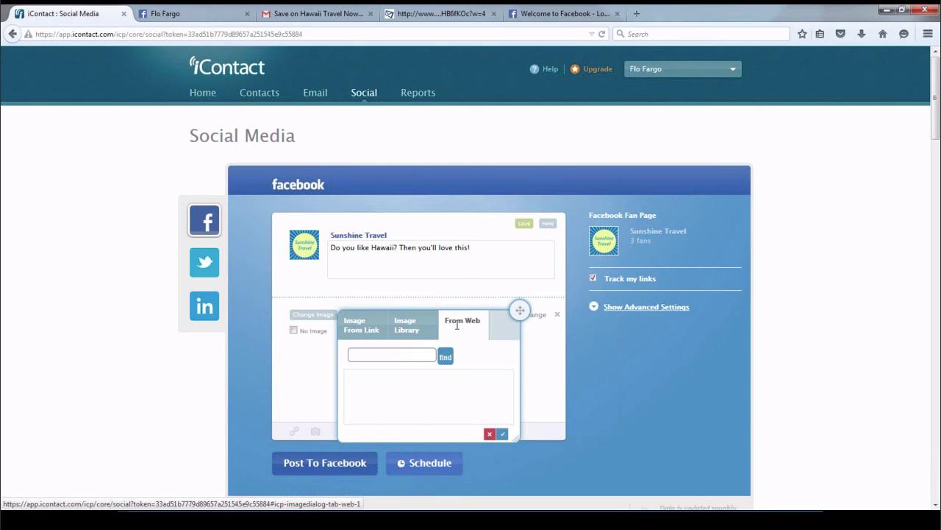
click(408, 327)
click(508, 419)
scroll(508, 412, down, 5)
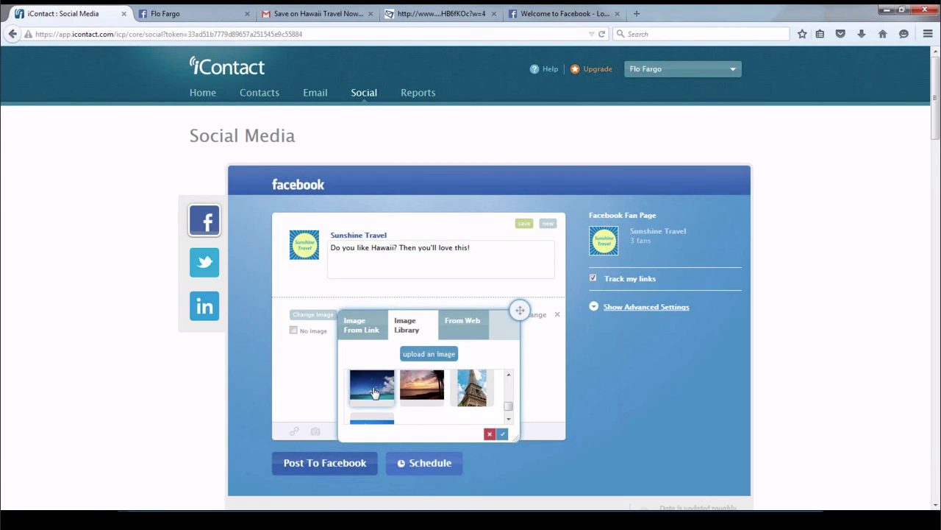
click(373, 385)
click(502, 434)
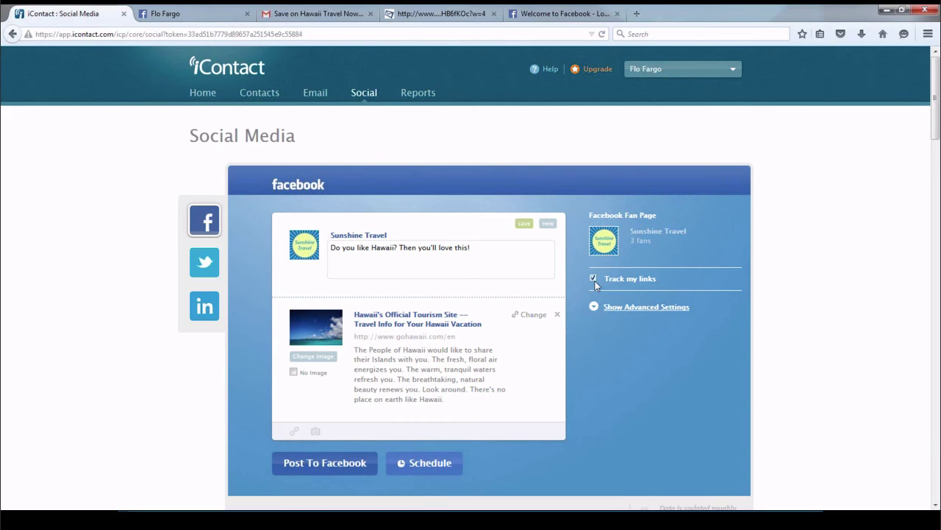
In the post's advanced settings, review the sender properties and set the post name to "Hawaii website"
click(617, 309)
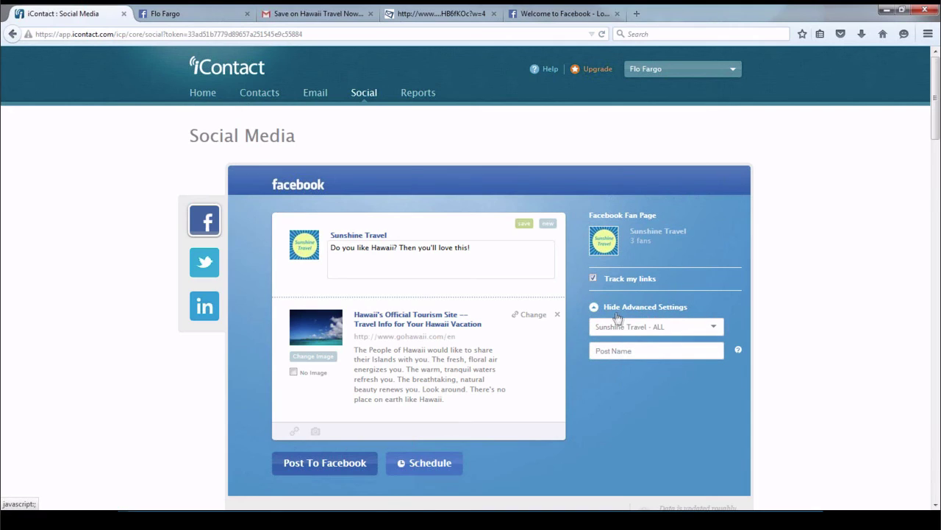
click(718, 329)
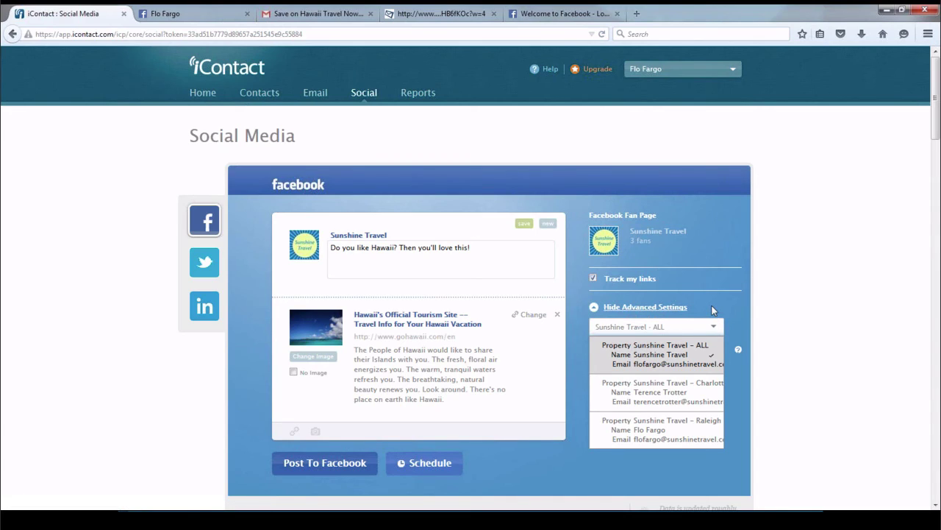
click(713, 309)
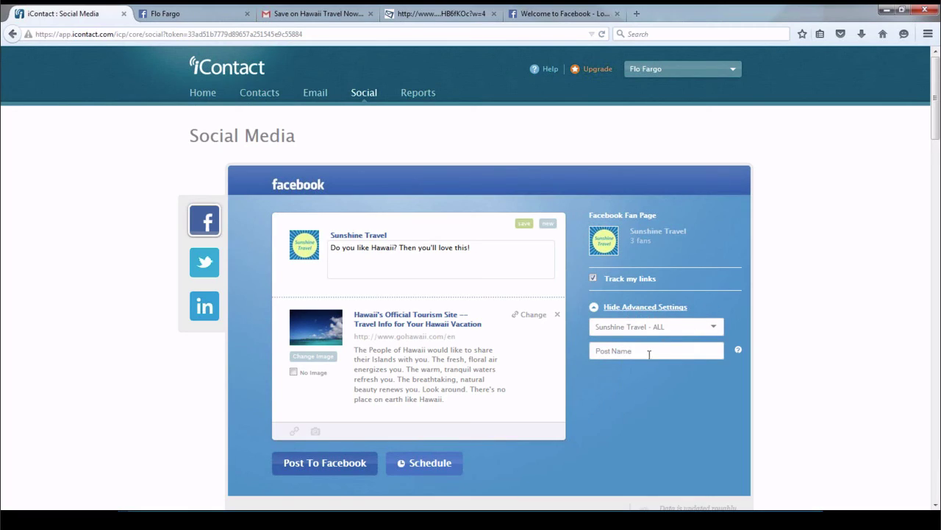
mouse_move(739, 350)
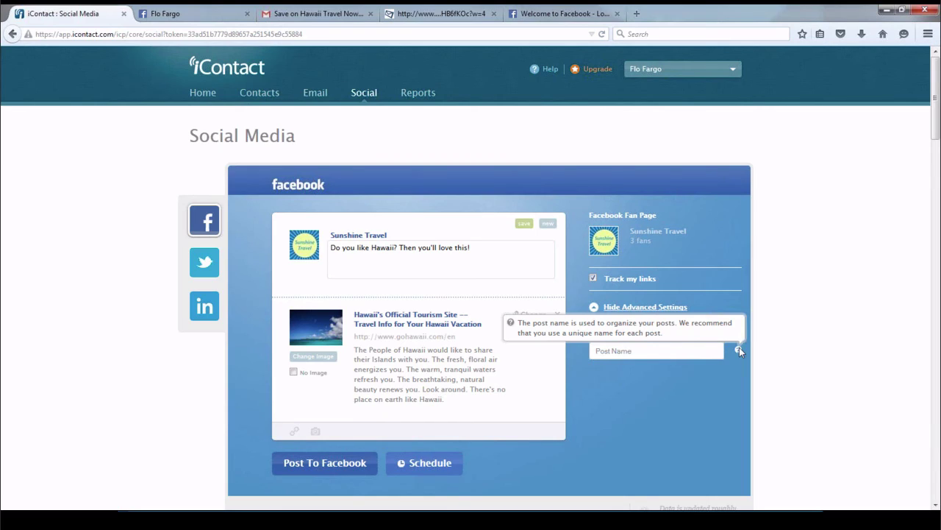
click(663, 355)
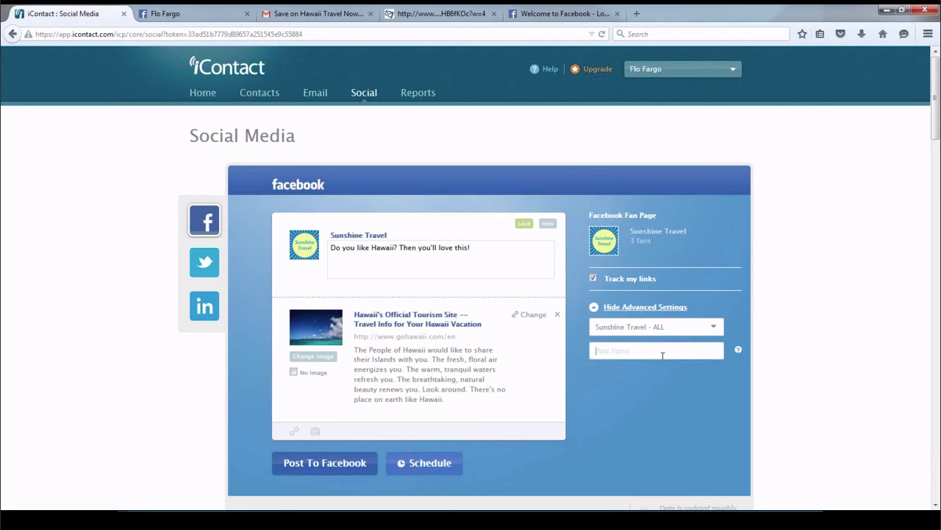
text(Hawaii website)
Examine the date, time and time zone options for scheduling the post, and dismiss them without scheduling
scroll(606, 380, down, 3)
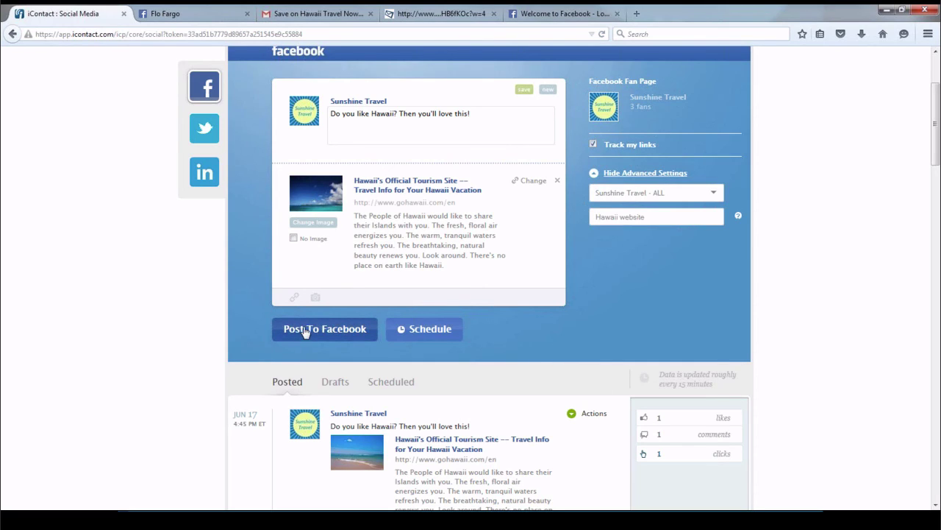
click(424, 332)
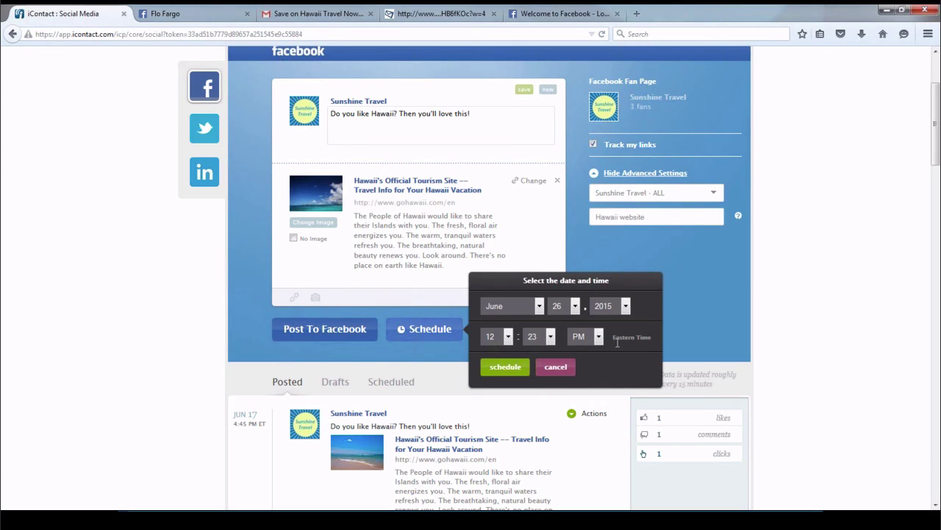
drag(610, 337, 663, 342)
click(622, 365)
click(319, 345)
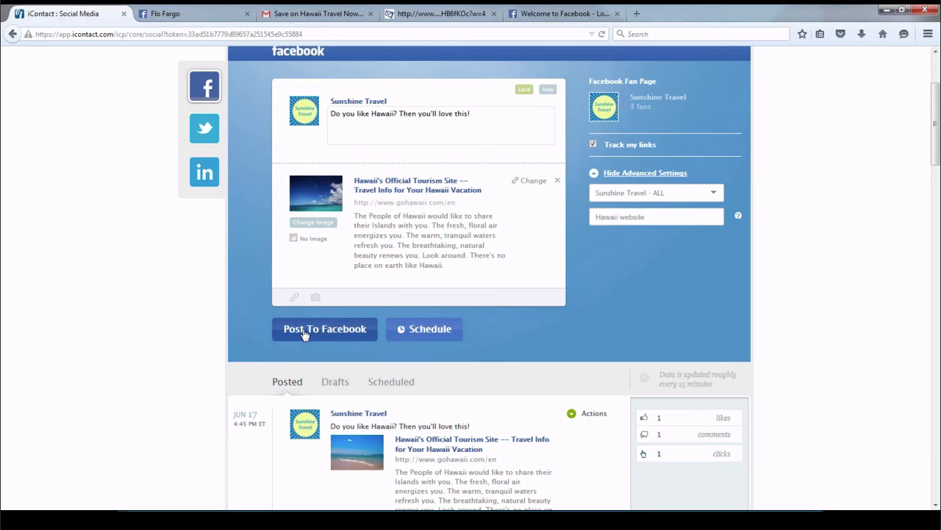
Publish the Hawaii post to the Sunshine Travel page immediately and view it in Facebook
click(303, 331)
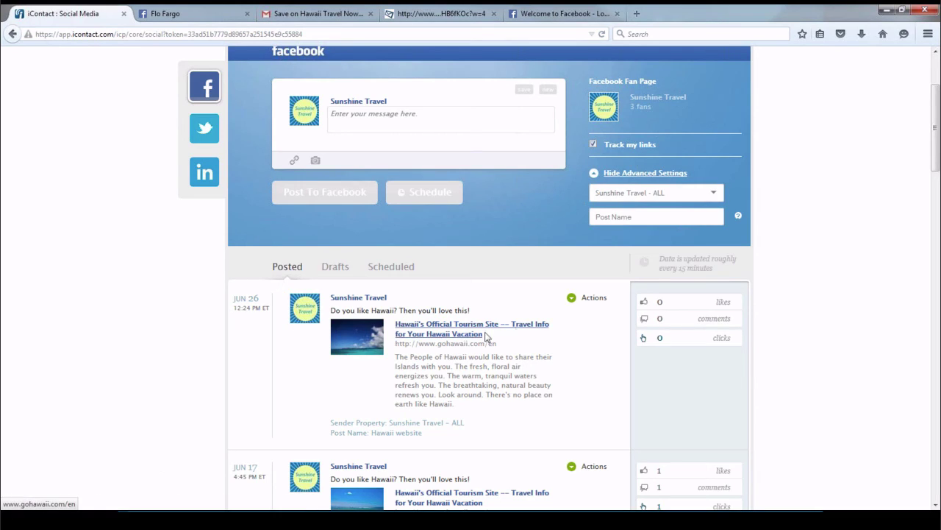
click(572, 299)
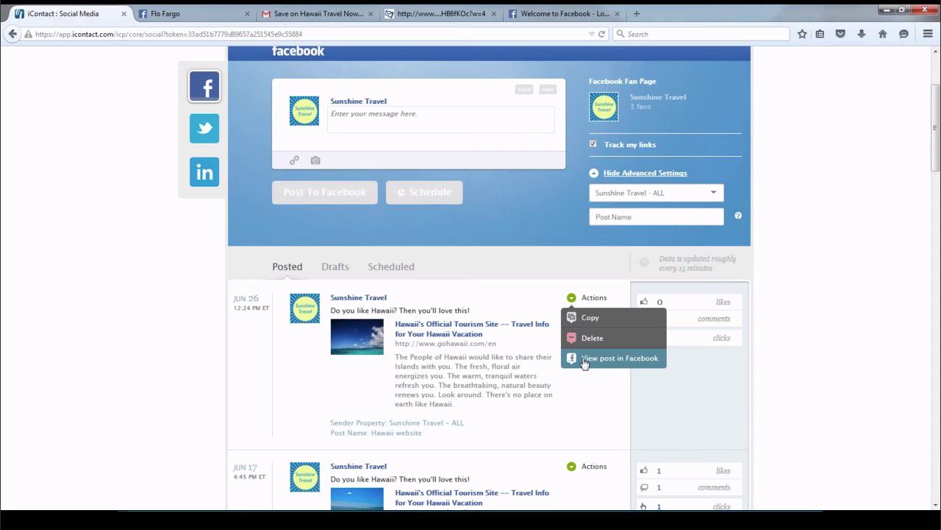
click(584, 360)
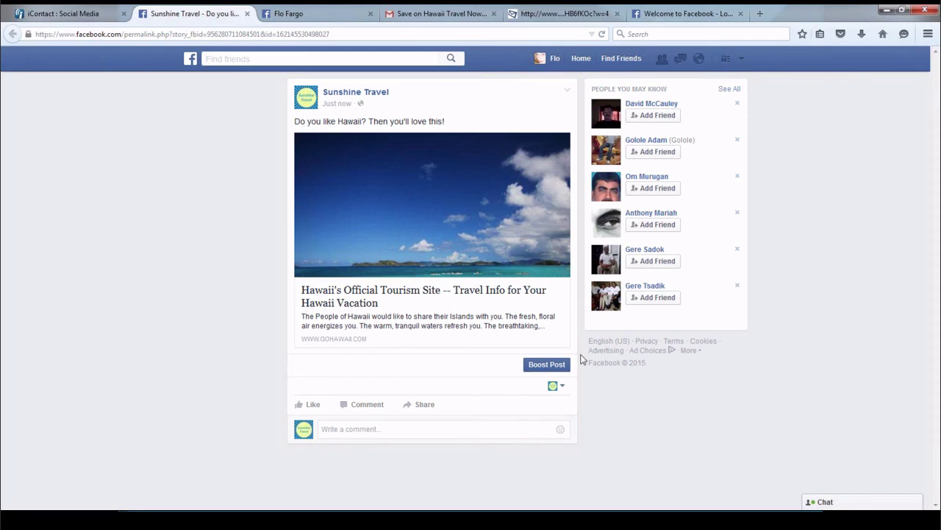
Return to iContact and review the likes, comments and clicks tracked for the posted Facebook messages
click(52, 13)
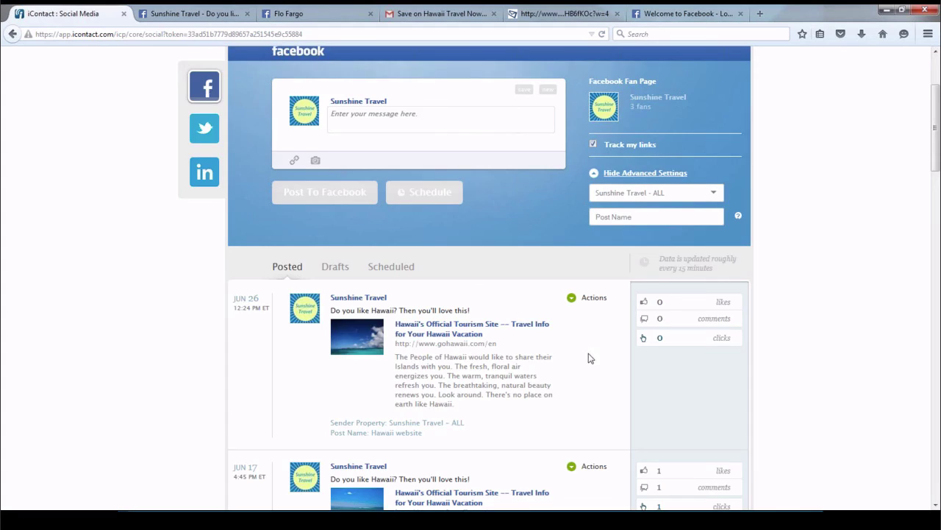
scroll(589, 358, down, 2)
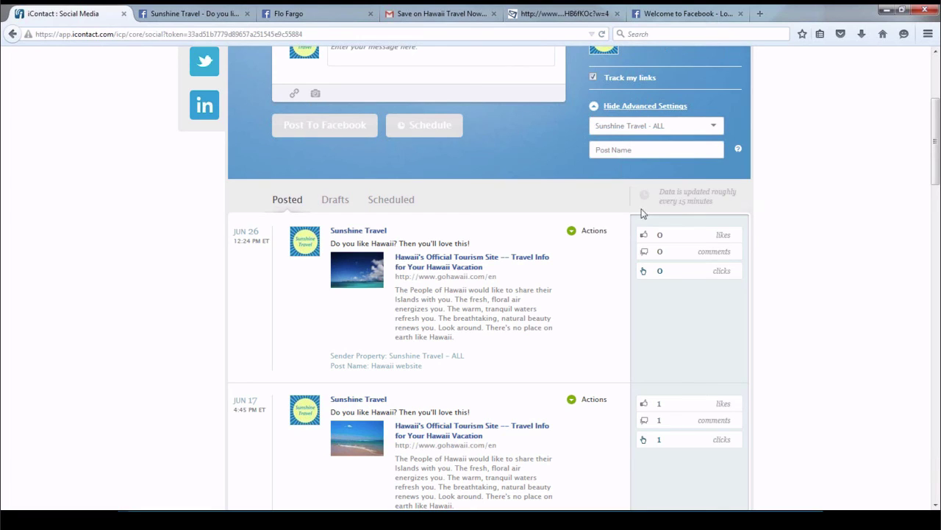
scroll(185, 210, up, 5)
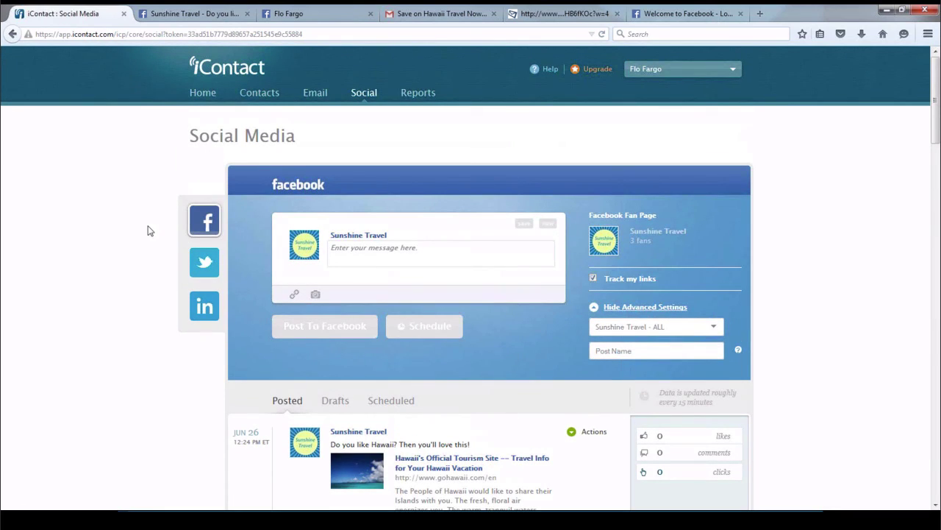
Switch to the Twitter section and review its posted messages, their statistics and the actions available for the June 18 post
click(205, 267)
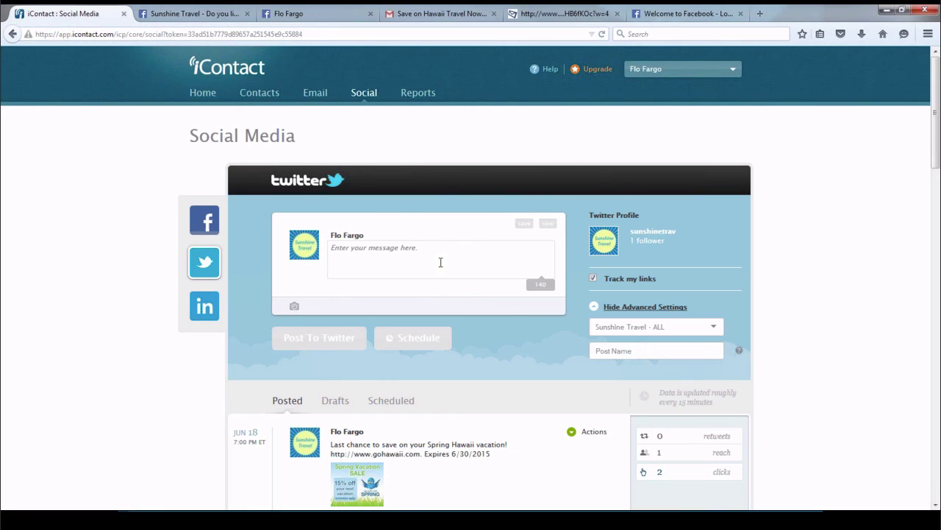
scroll(435, 262, down, 2)
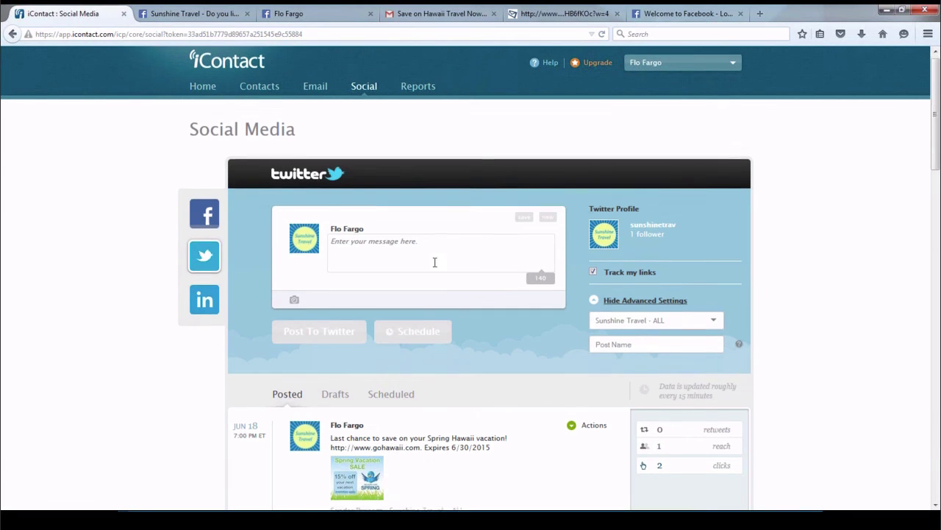
click(573, 367)
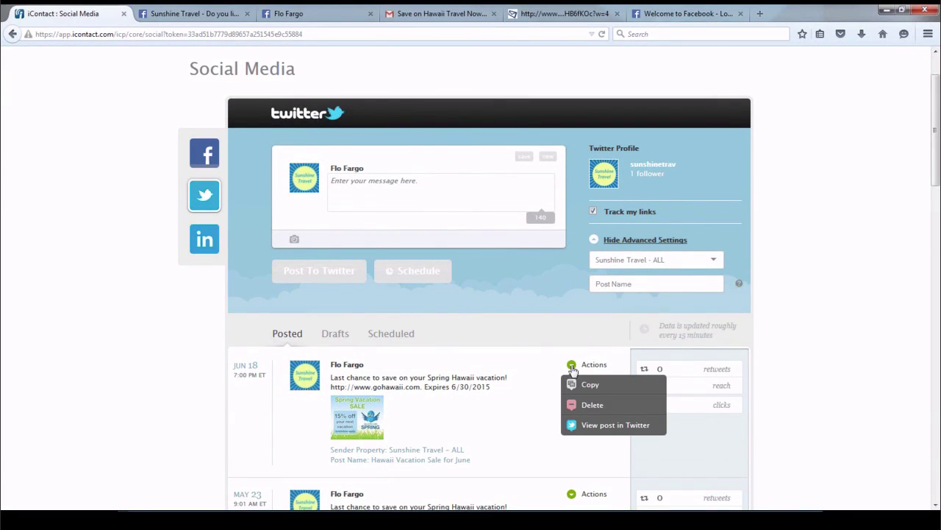
click(523, 365)
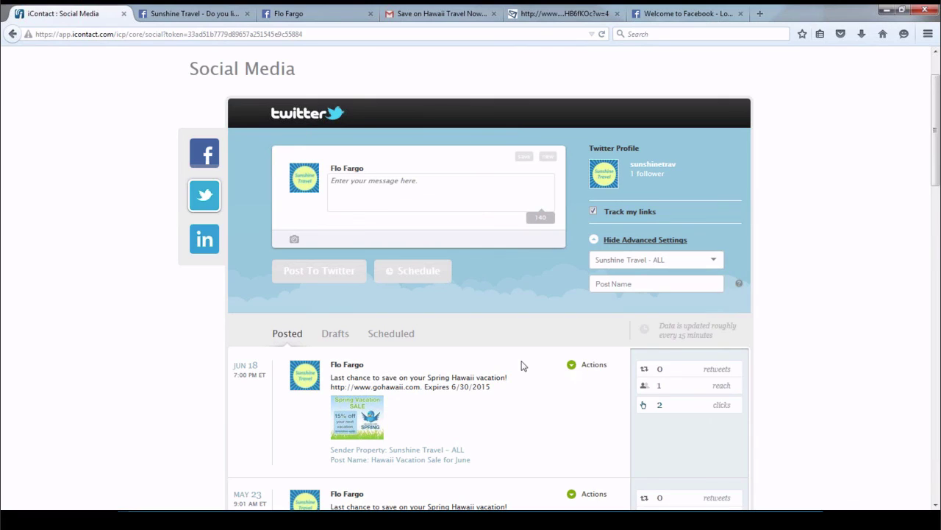
scroll(521, 365, down, 2)
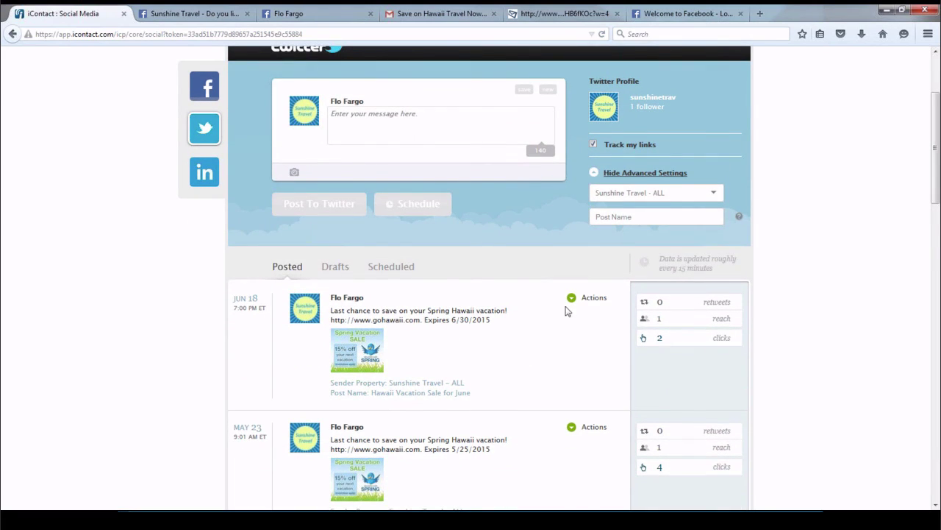
Copy the June 18 Twitter post into a new message and change its expiry date to 7/30/2015
click(571, 299)
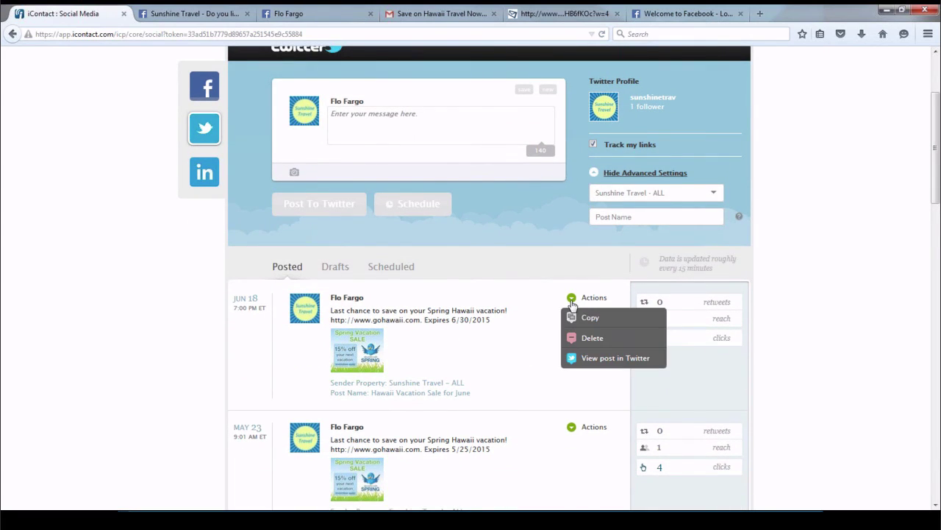
click(580, 321)
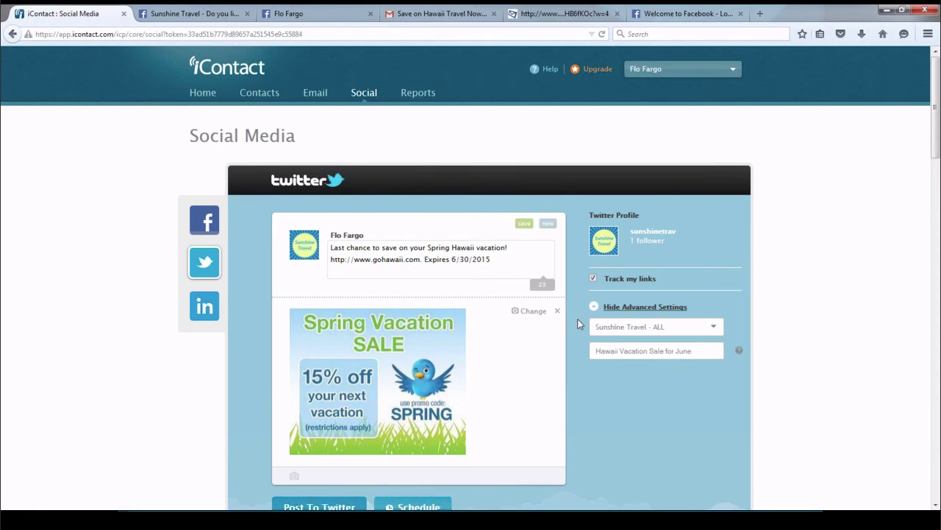
scroll(468, 296, down, 4)
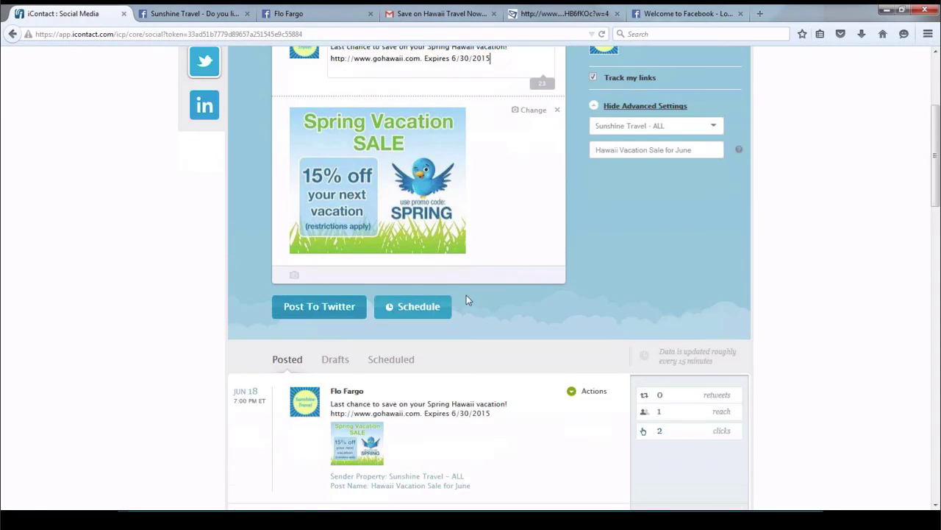
scroll(433, 336, up, 3)
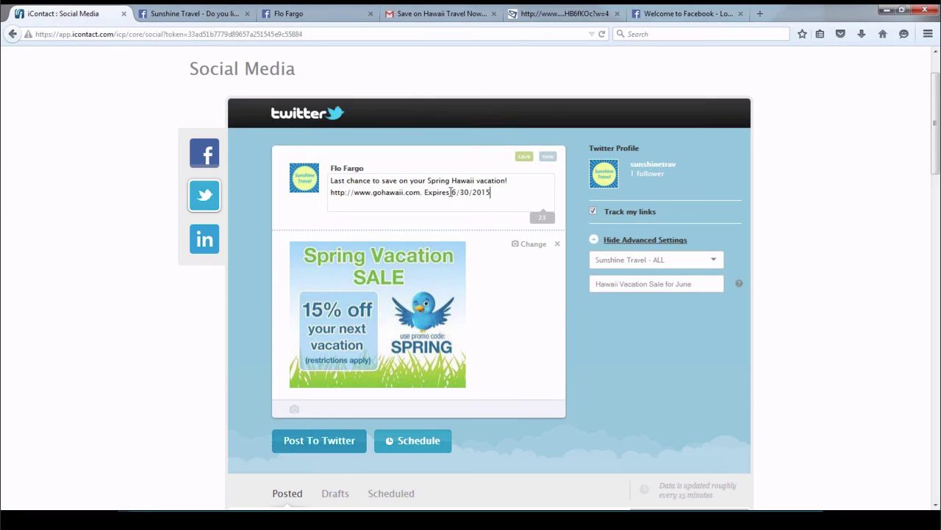
double_click(455, 192)
text(7)
Replace the tweet's Spring Vacation Sale picture with the palm tree sunset photo from the image library
click(530, 245)
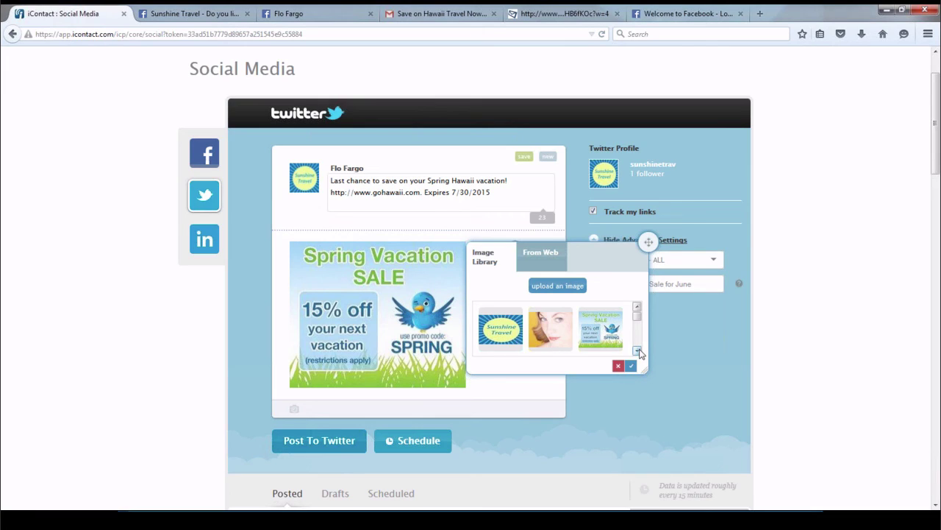
click(638, 351)
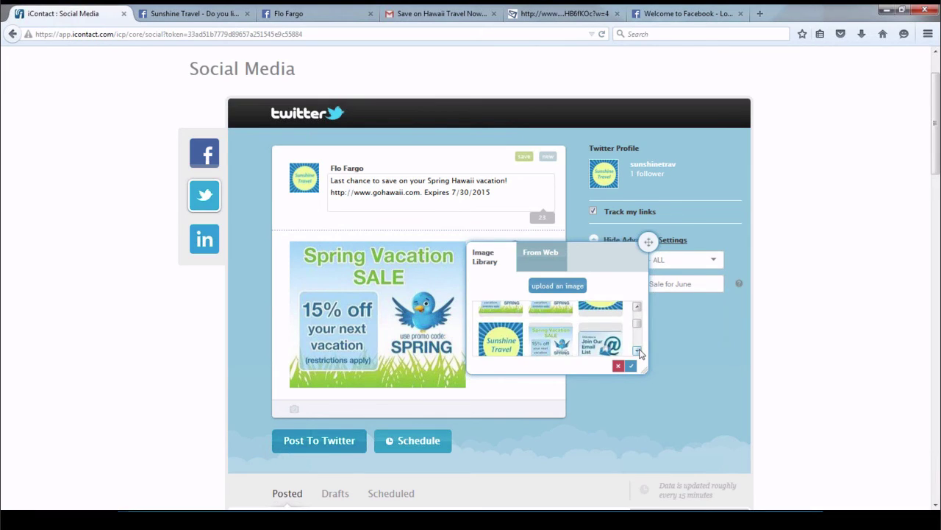
click(638, 351)
click(638, 351)
click(638, 351)
click(638, 351)
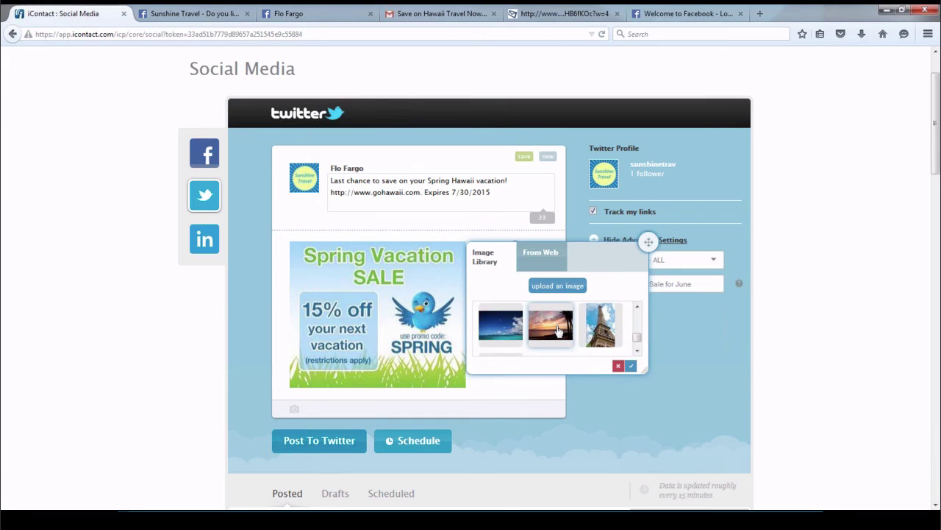
click(556, 329)
click(631, 366)
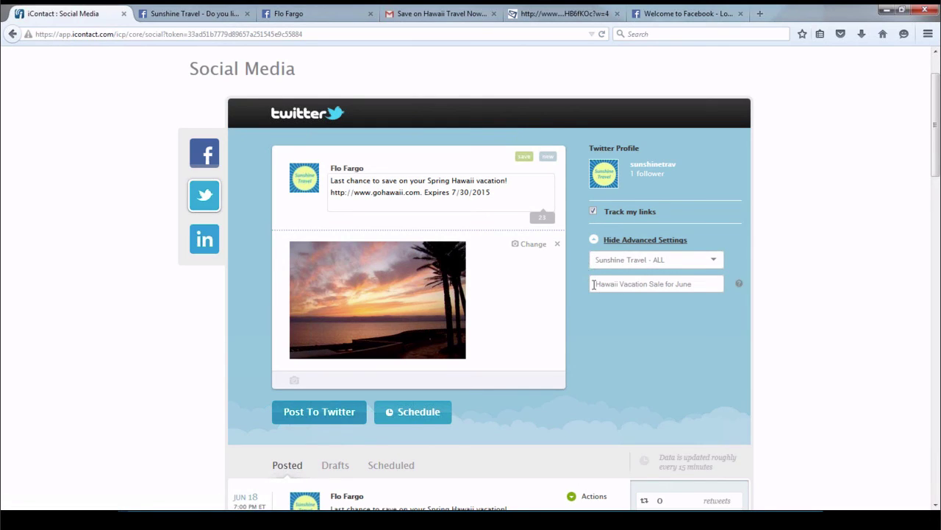
Change the tweet's post name to "Hawaii Vacation Sale for July"
click(695, 285)
drag(695, 285, 678, 286)
text(July)
Schedule the tweet for June 27, 2015 at 06:00 PM Eastern Time
scroll(629, 313, down, 3)
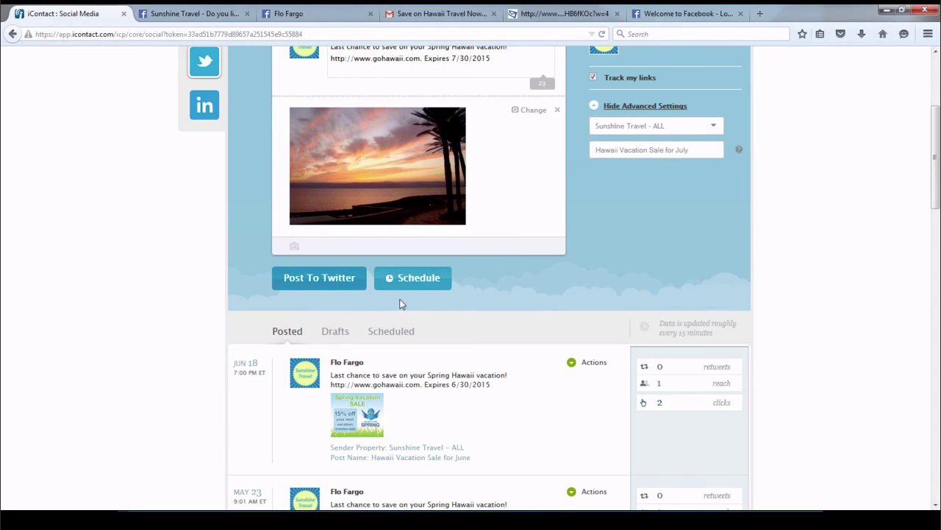
scroll(402, 303, up, 2)
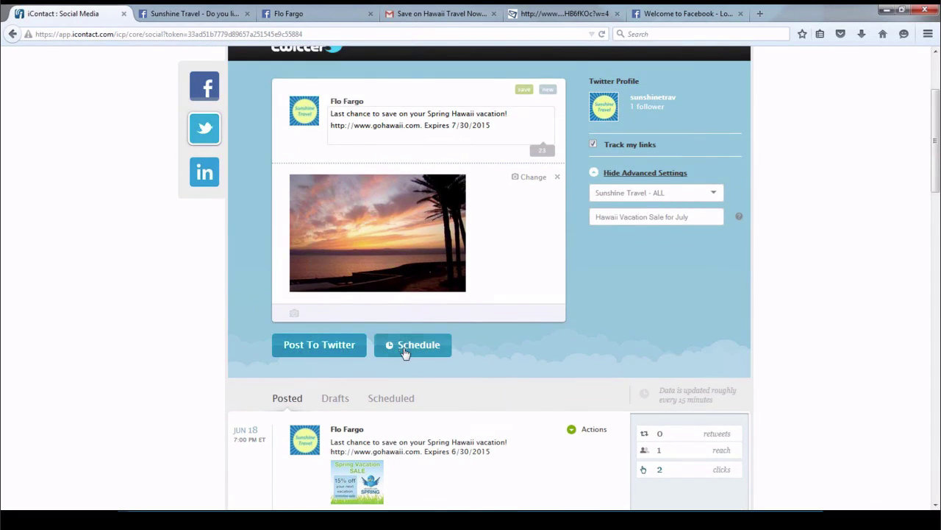
click(408, 351)
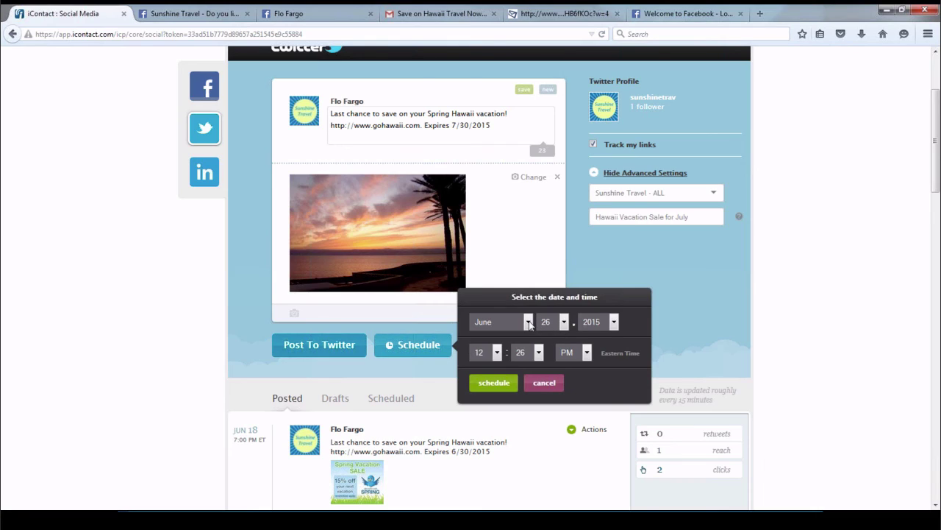
click(497, 353)
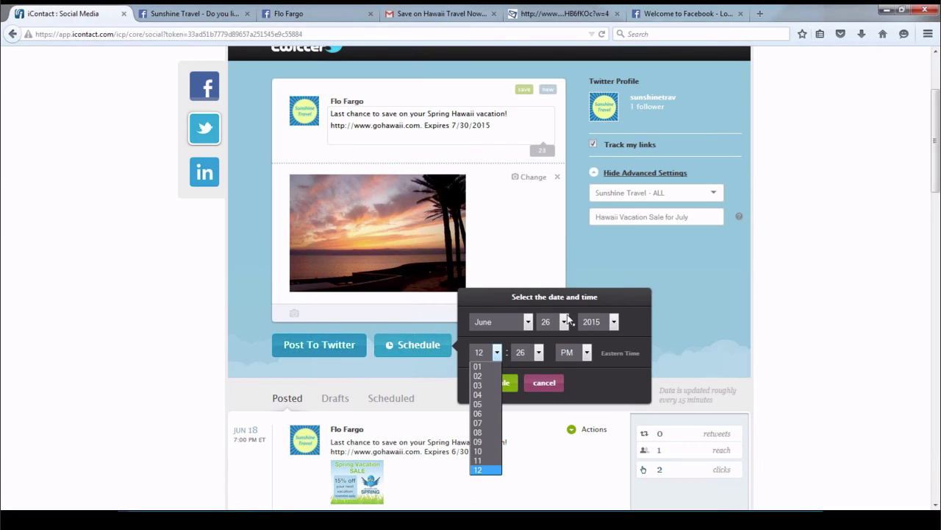
click(564, 322)
scroll(548, 485, down, 2)
click(546, 499)
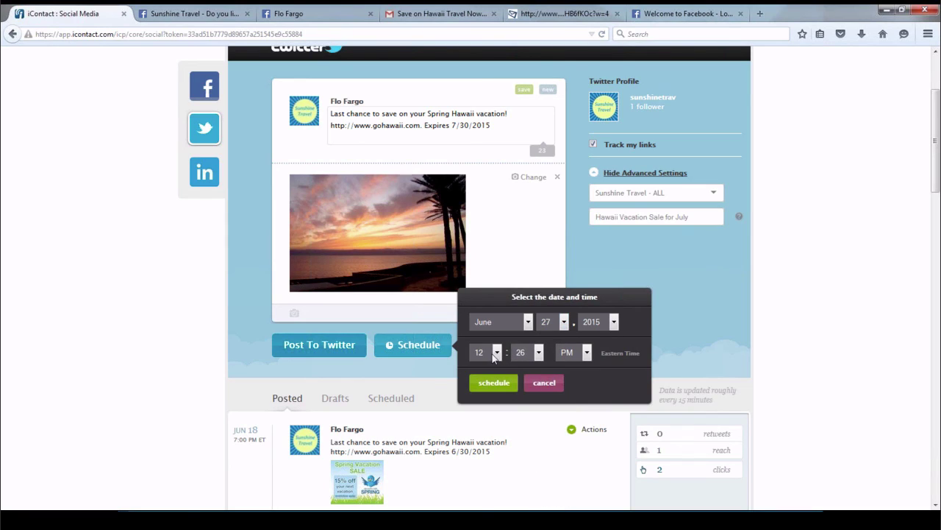
click(497, 353)
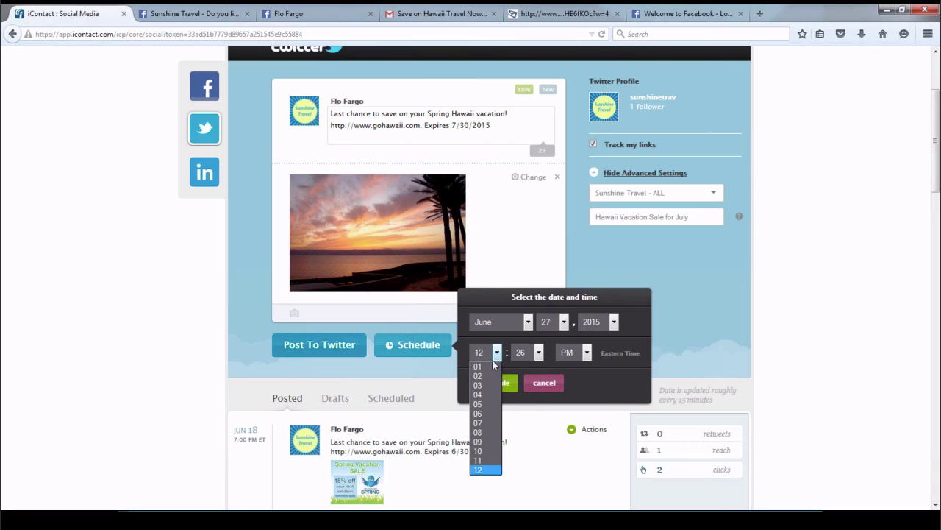
click(480, 414)
click(539, 353)
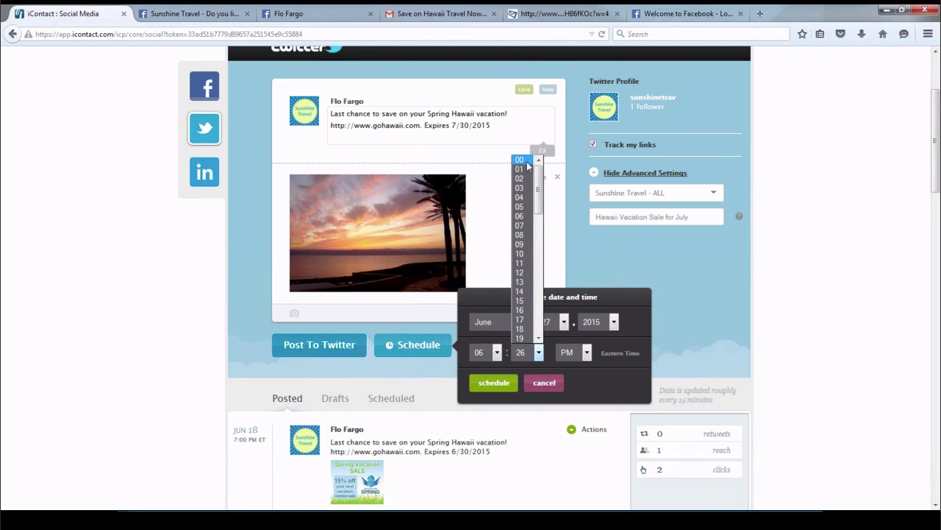
click(520, 160)
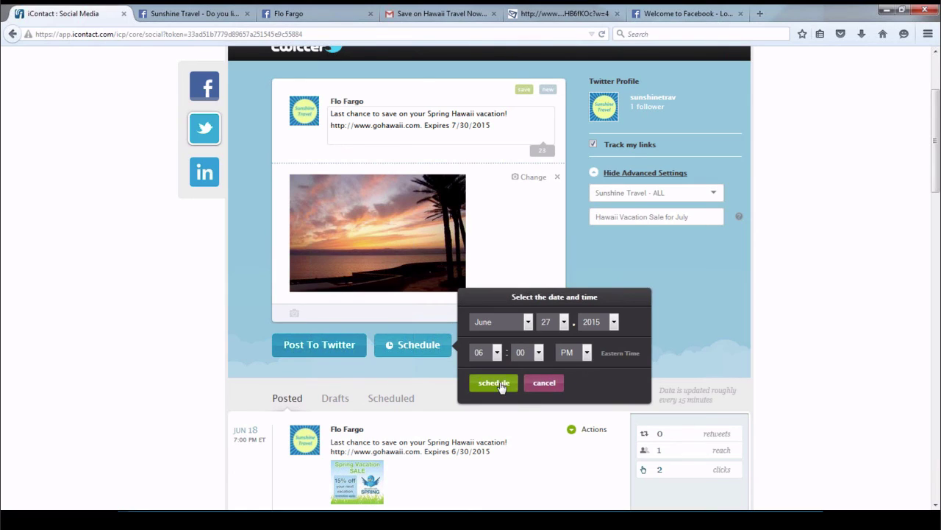
click(495, 383)
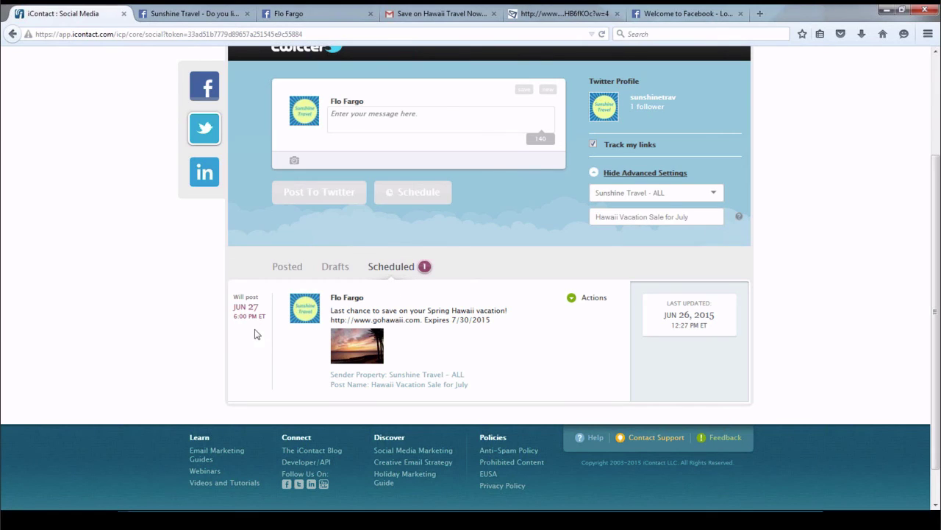
Review the actions available for the scheduled Twitter message, leaving it scheduled
click(571, 298)
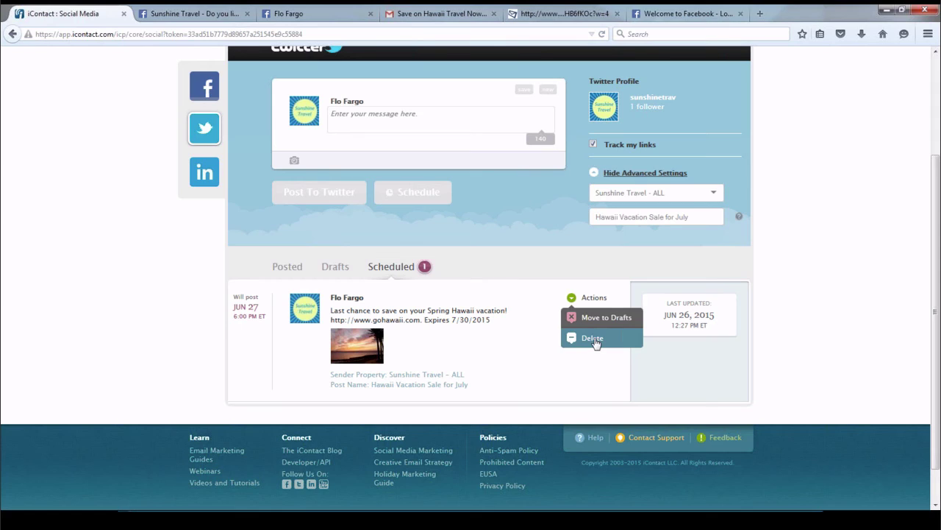
click(593, 339)
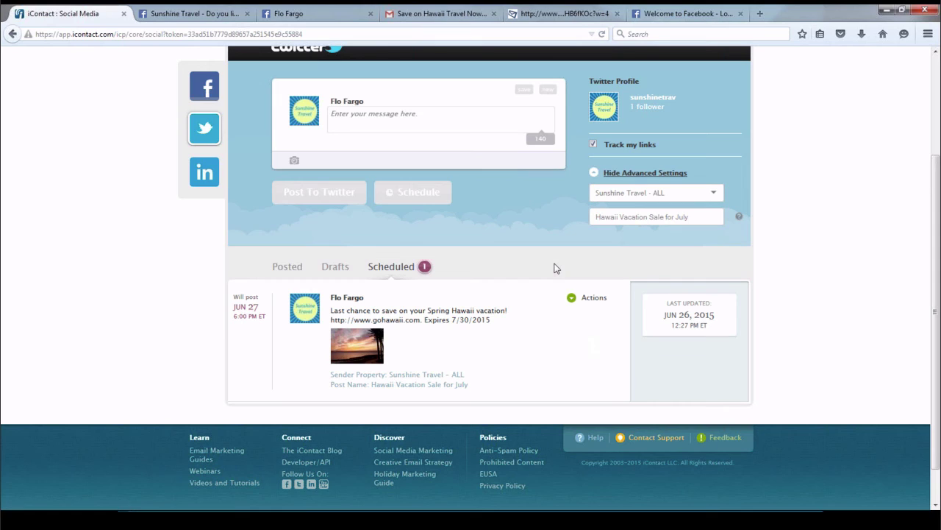
Switch to the LinkedIn section and choose the personal profile instead of a group as the posting destination
scroll(556, 268, up, 2)
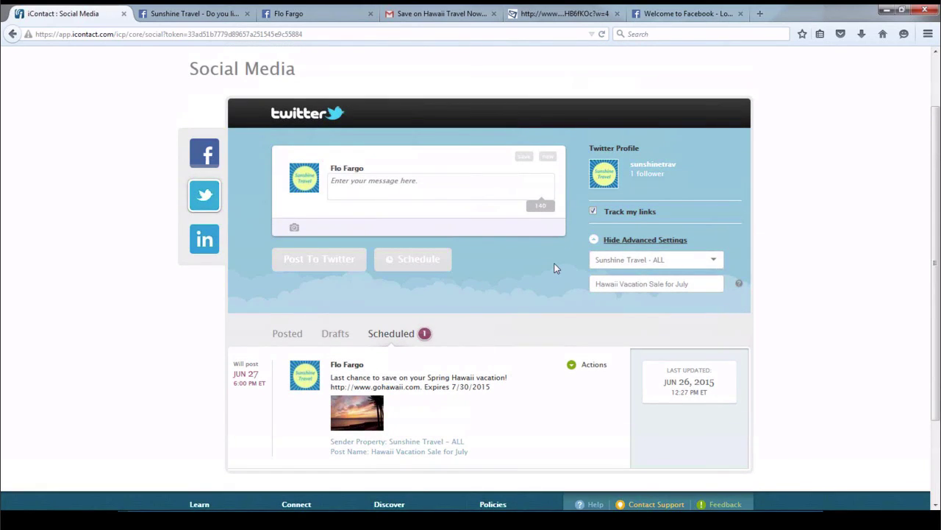
click(207, 243)
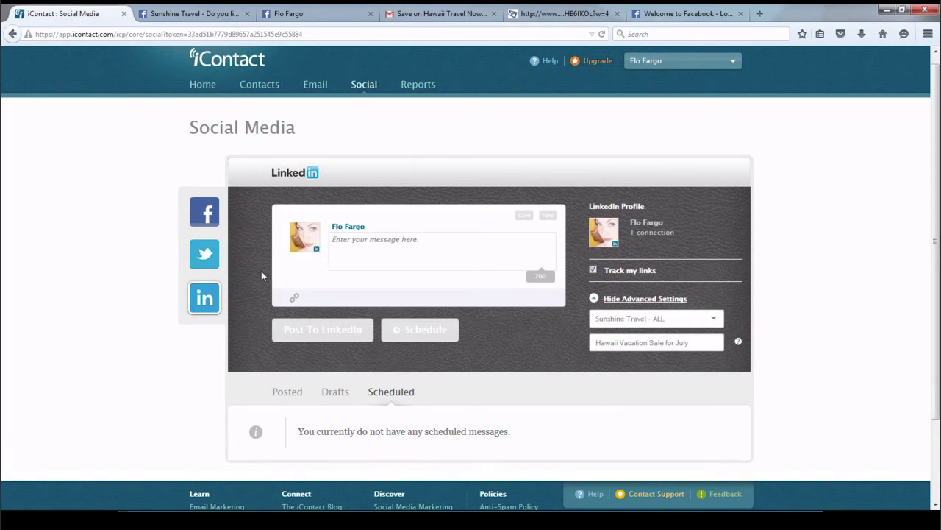
click(206, 300)
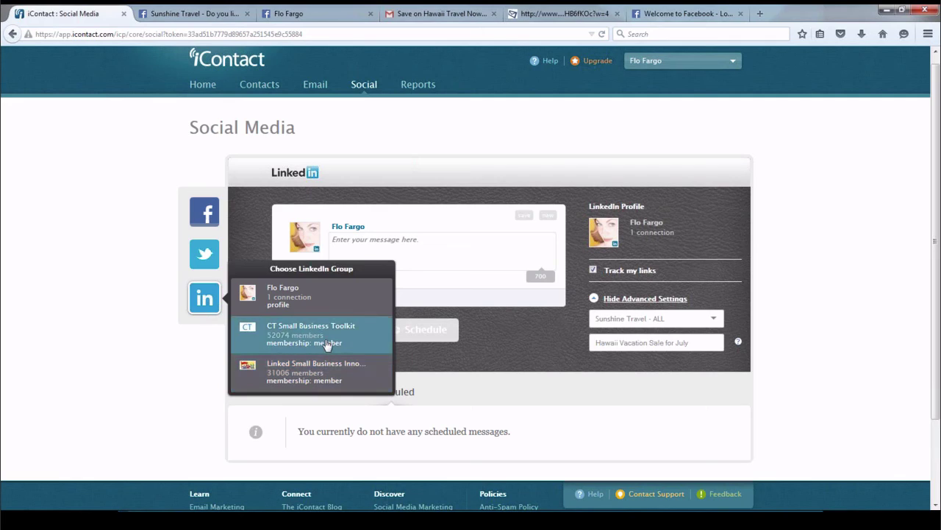
click(324, 302)
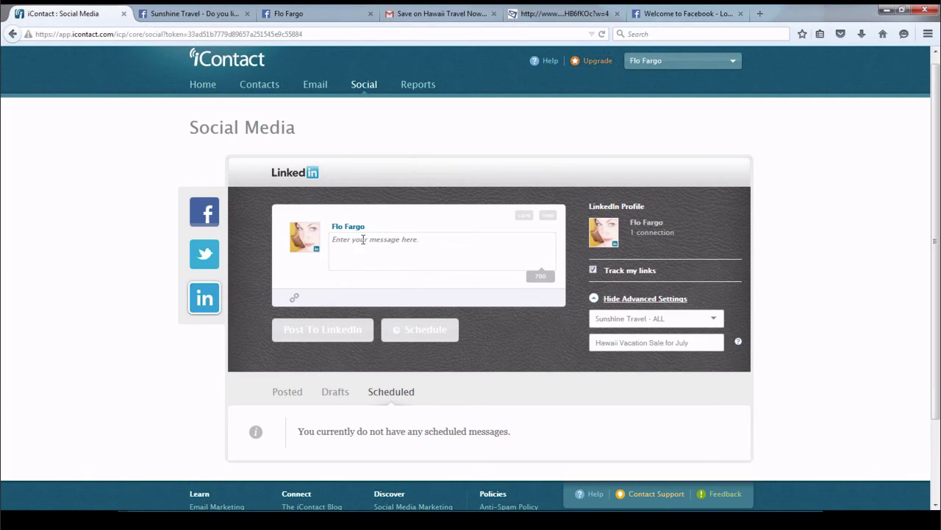
Open the saved Hawaii vacation draft for LinkedIn for editing and change its date to 7/30
scroll(391, 250, down, 2)
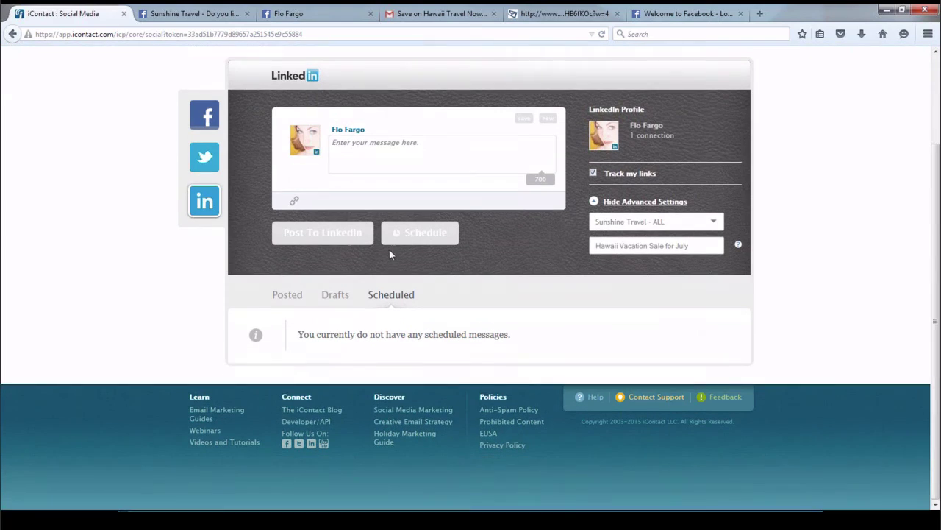
click(334, 295)
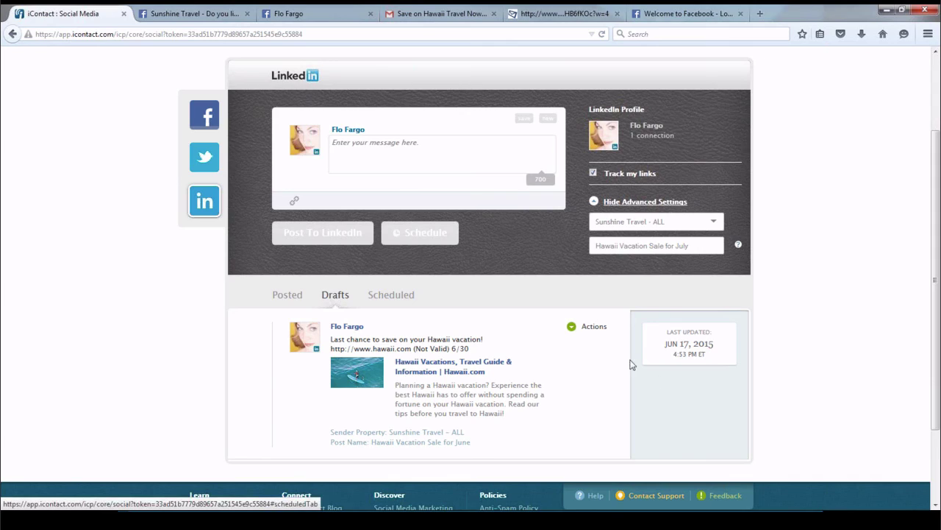
click(571, 326)
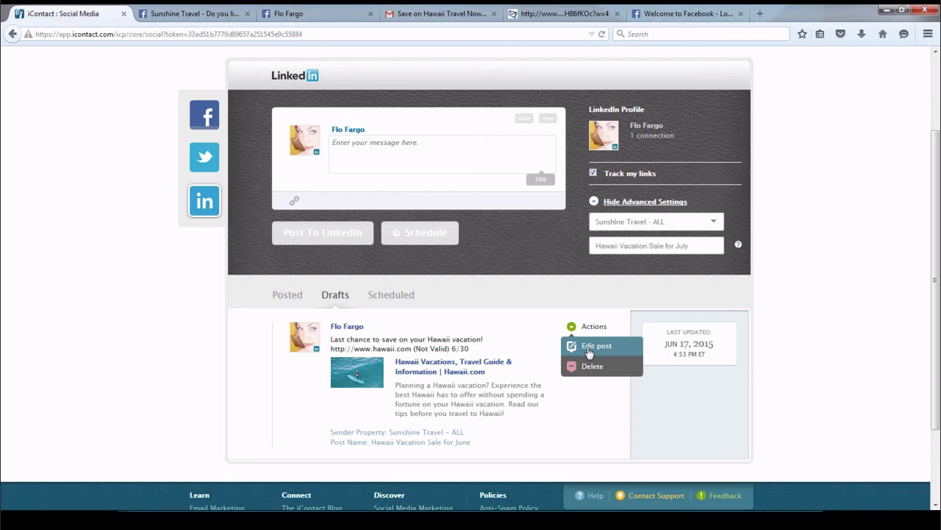
click(588, 348)
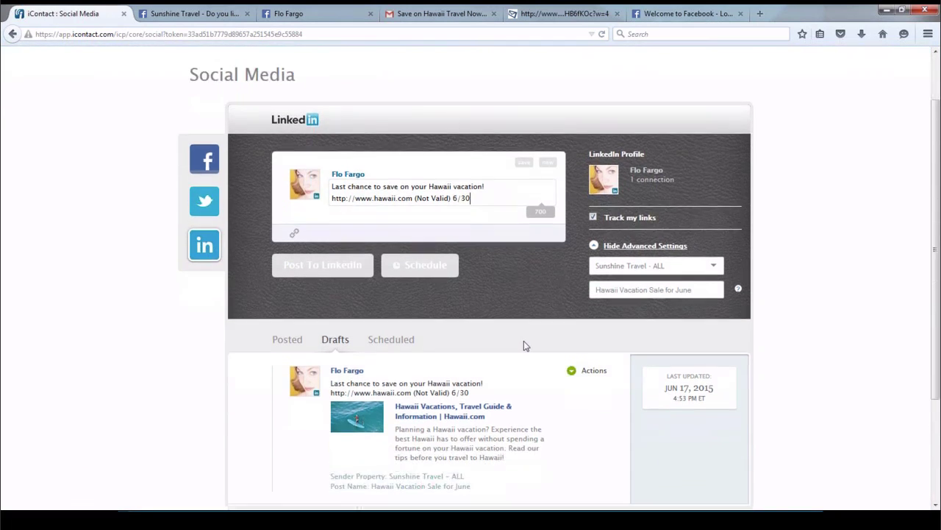
key(Left)
key(Left)
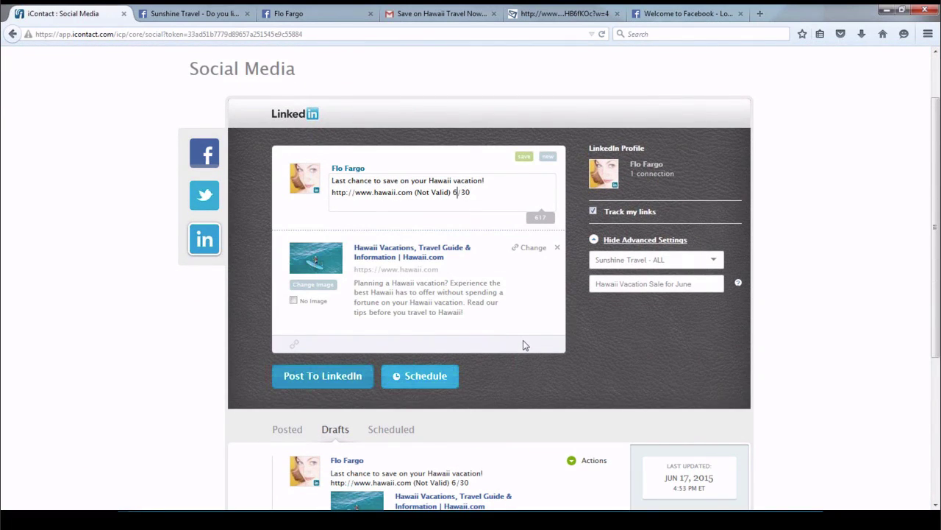
key(BackSpace)
text(7)
Change the LinkedIn post name to "Hawaii Vacation Sale for July" and publish the message to LinkedIn immediately
scroll(608, 355, down, 1)
scroll(608, 355, down, 1)
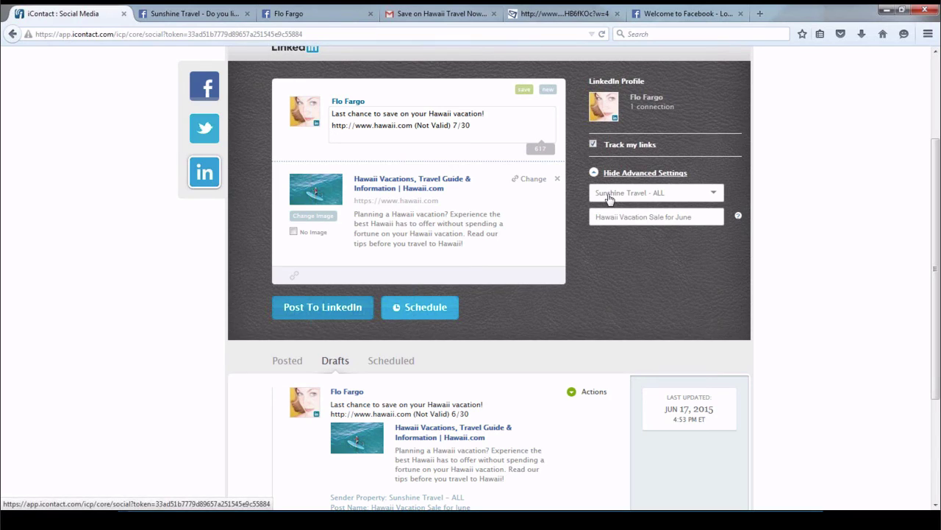
click(693, 216)
key(BackSpace)
key(BackSpace)
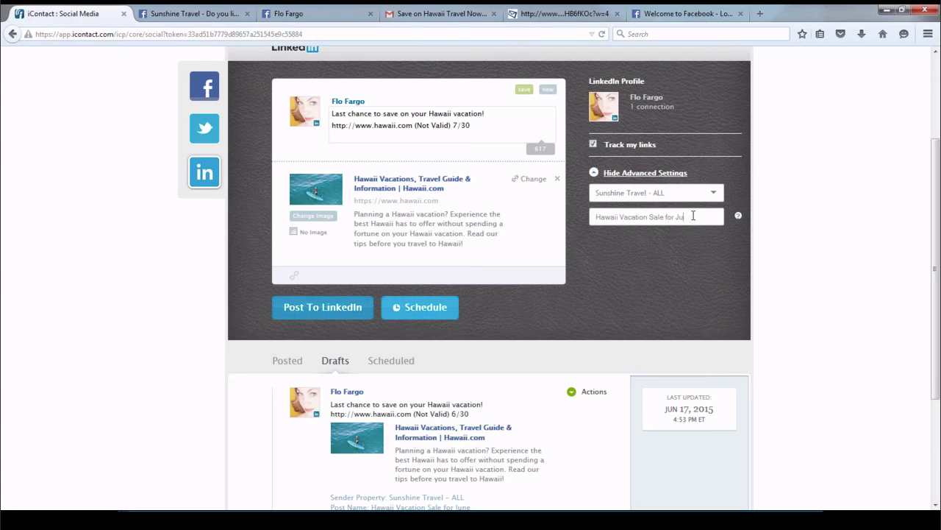
text(ly)
click(308, 309)
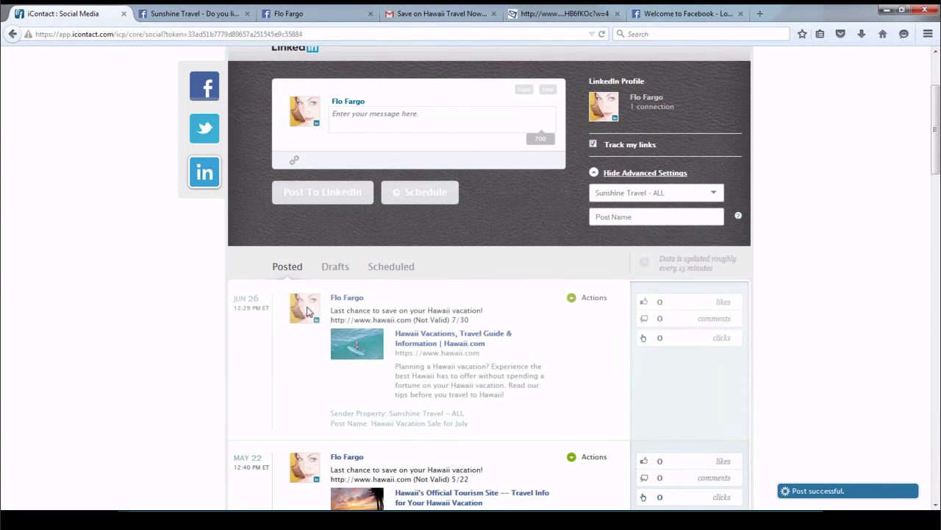
Review the actions available for the newly published LinkedIn post and dismiss them without choosing one
click(573, 299)
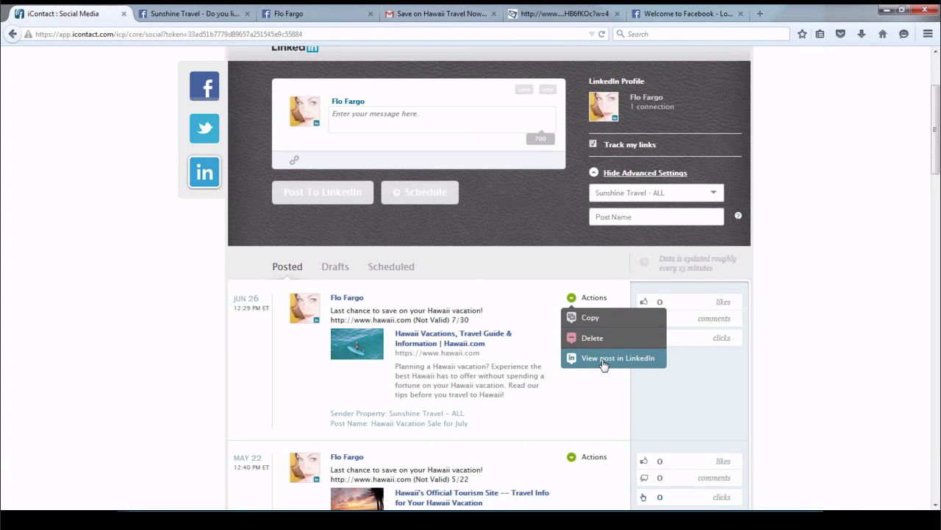
click(150, 276)
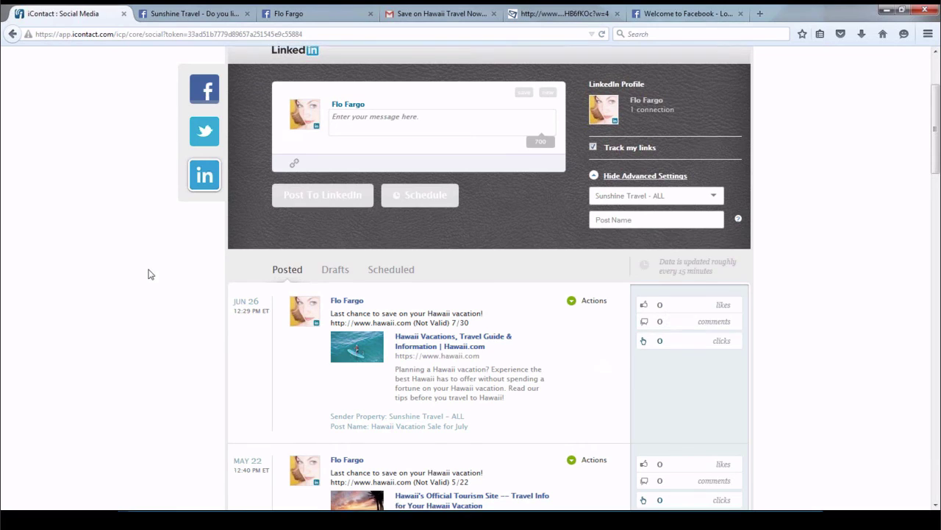
scroll(149, 273, up, 2)
scroll(149, 273, up, 2)
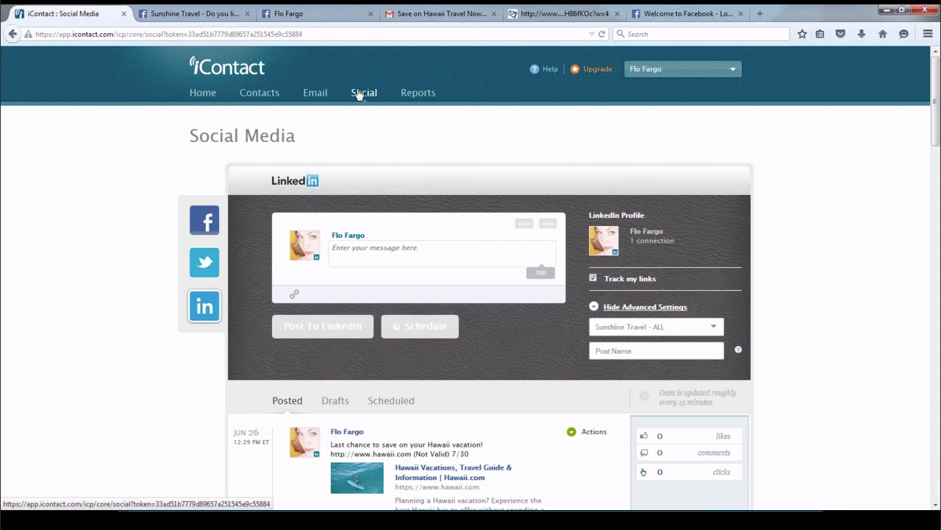
Glance at the newsletter's web version, and start sending the May 6, 2015 "Hawaii Offer" draft made with MessageCoder
click(553, 12)
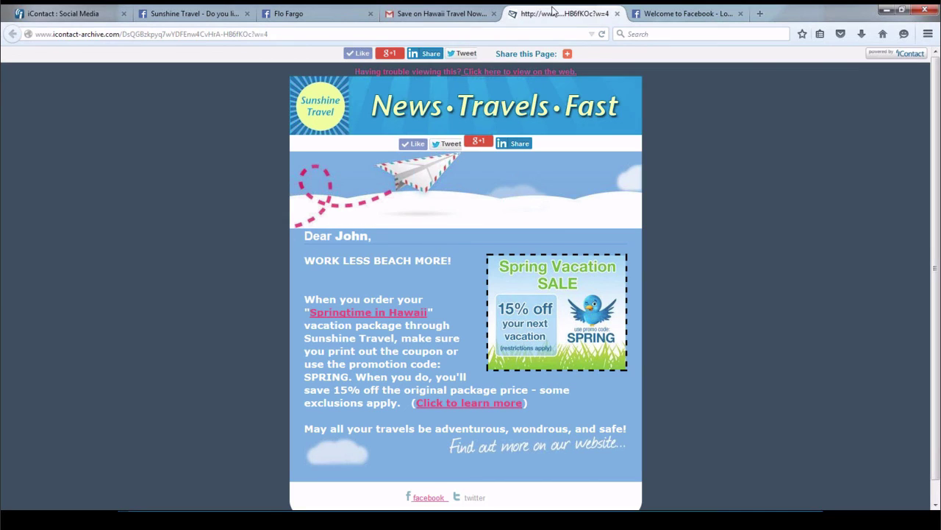
click(44, 16)
click(315, 94)
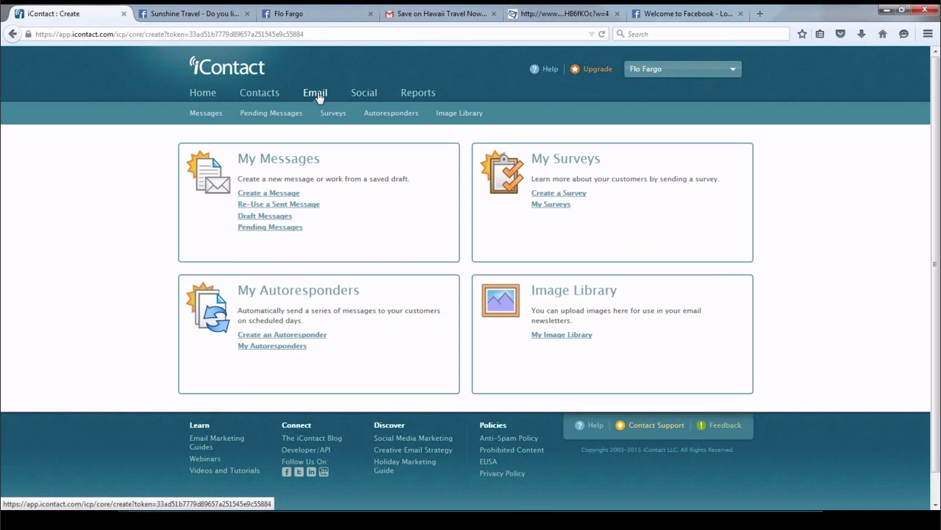
click(257, 218)
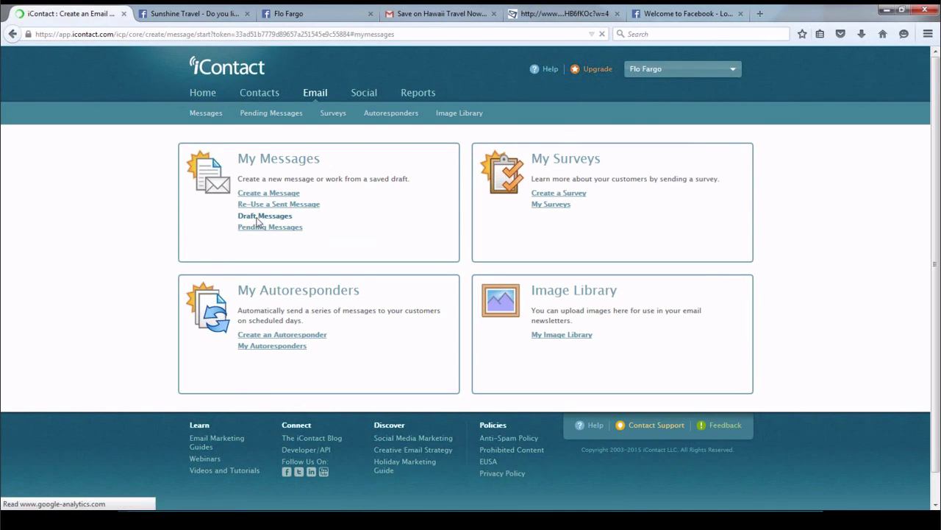
scroll(257, 221, down, 5)
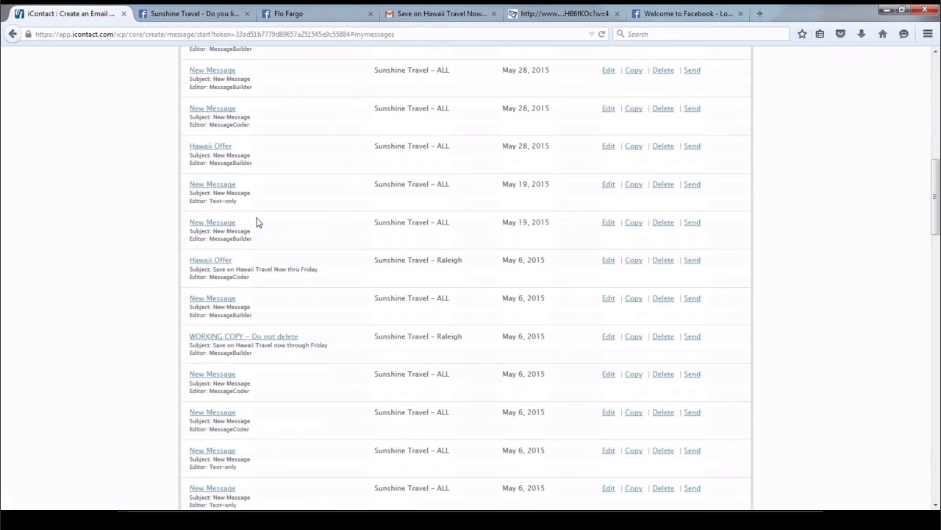
click(696, 262)
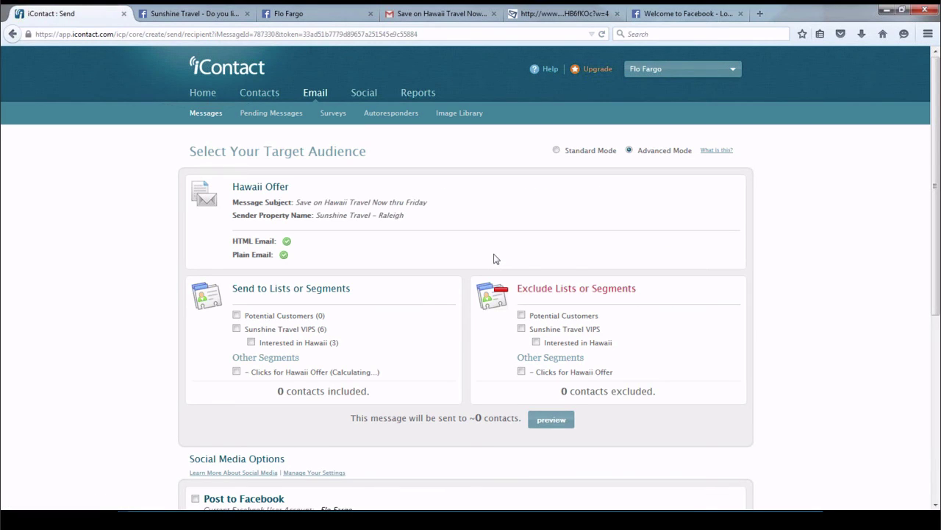
Select the Sunshine Travel VIPS list as recipients and enable posting the newsletter to Facebook and LinkedIn
scroll(496, 257, down, 2)
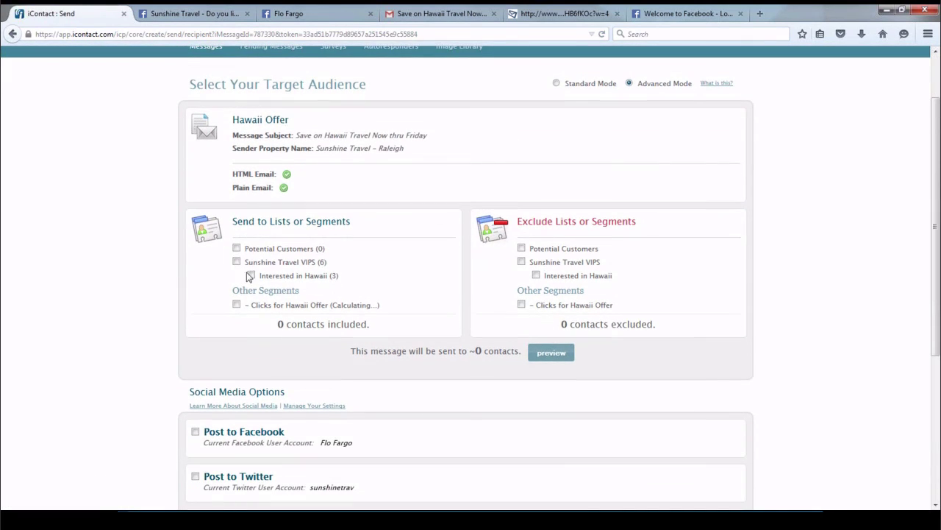
click(236, 262)
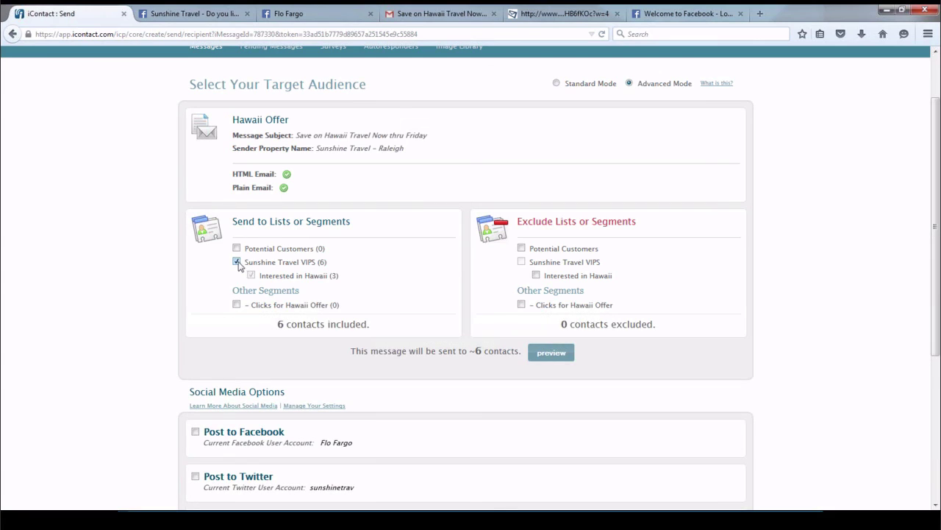
scroll(372, 267, down, 3)
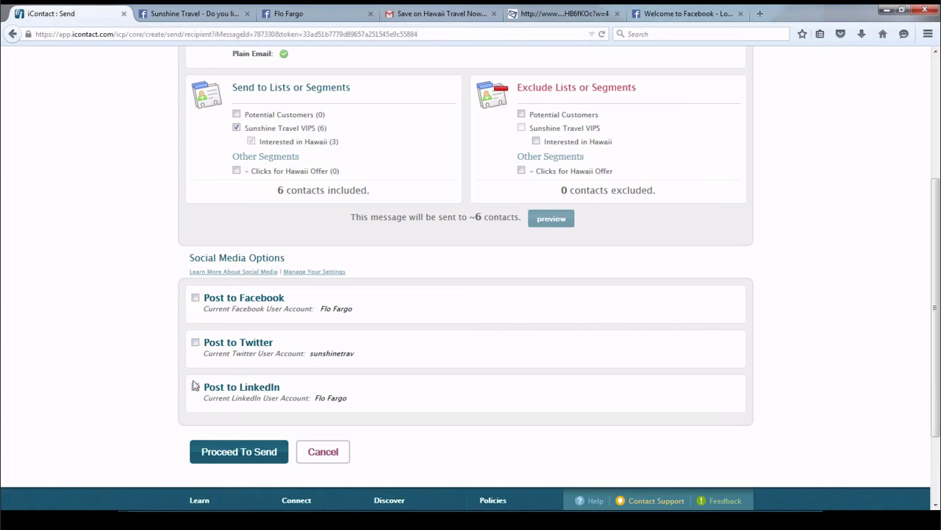
click(195, 300)
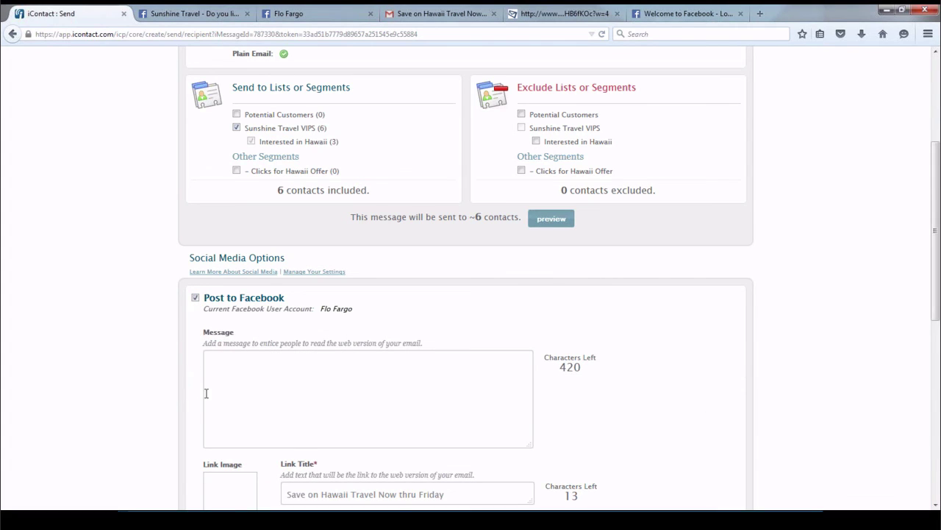
scroll(192, 392, down, 3)
scroll(205, 395, down, 3)
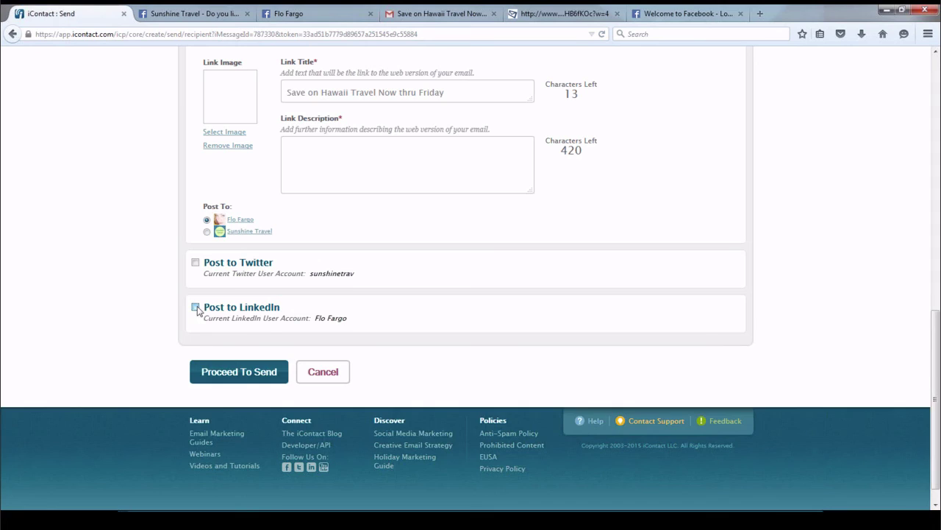
click(195, 306)
Examine the message, link title, link description and character limits in the Facebook and LinkedIn post forms
scroll(335, 309, up, 3)
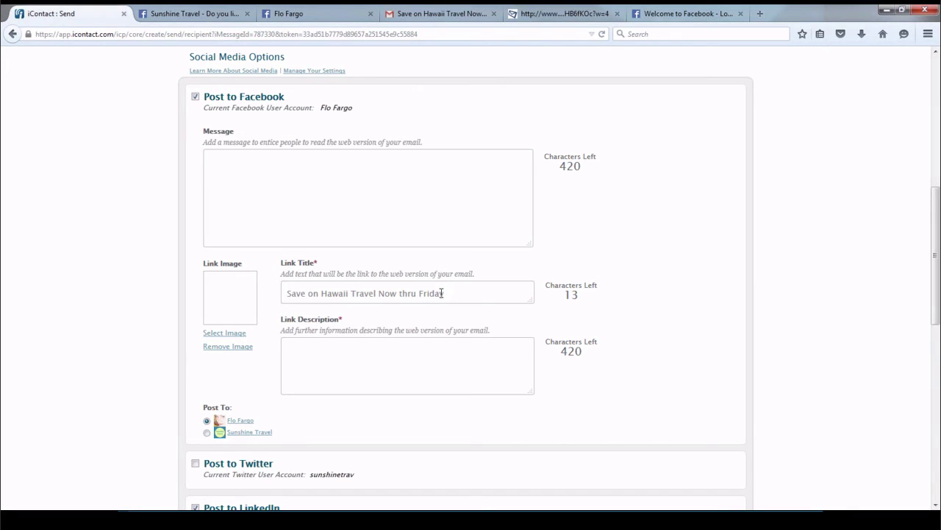
scroll(442, 292, down, 10)
scroll(442, 293, up, 2)
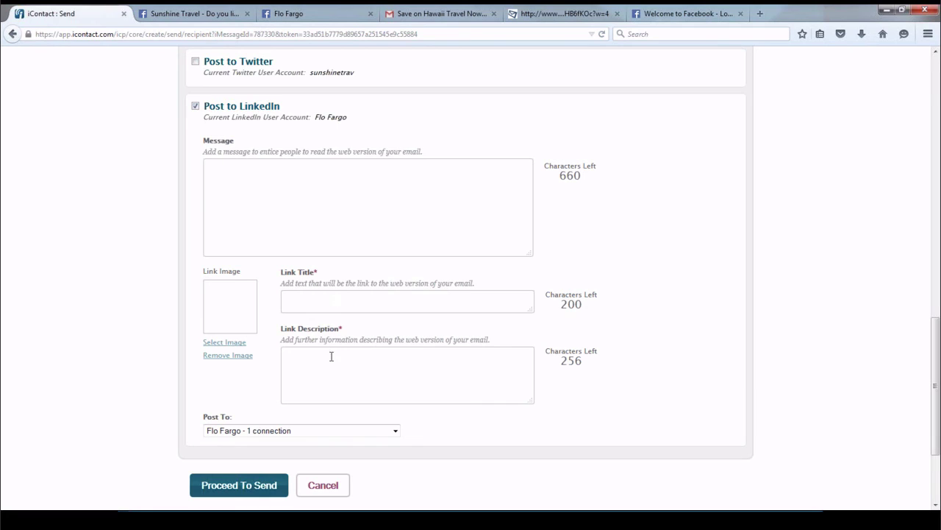
scroll(331, 356, up, 4)
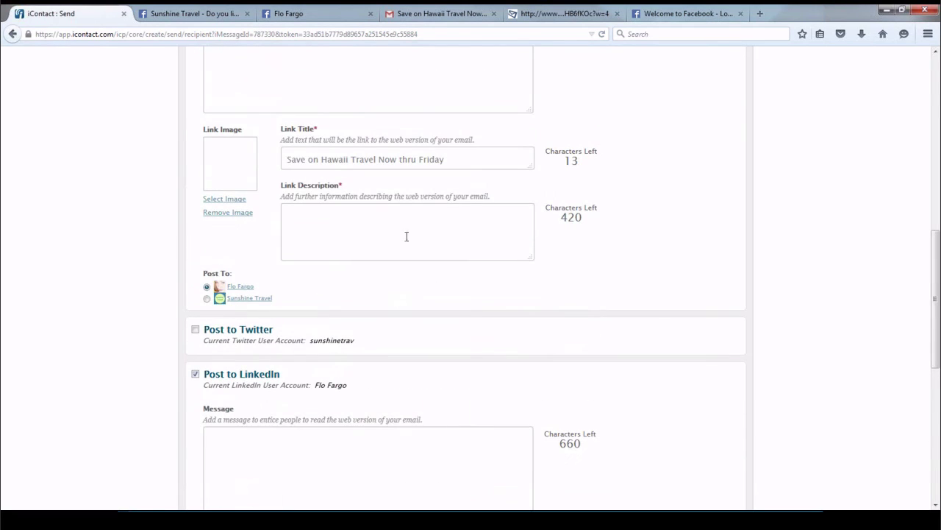
scroll(373, 157, up, 2)
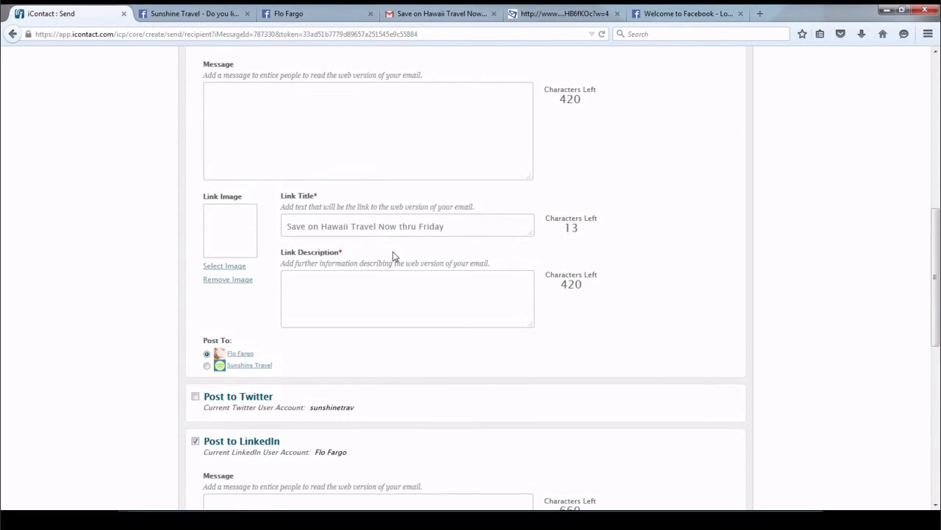
scroll(391, 224, up, 2)
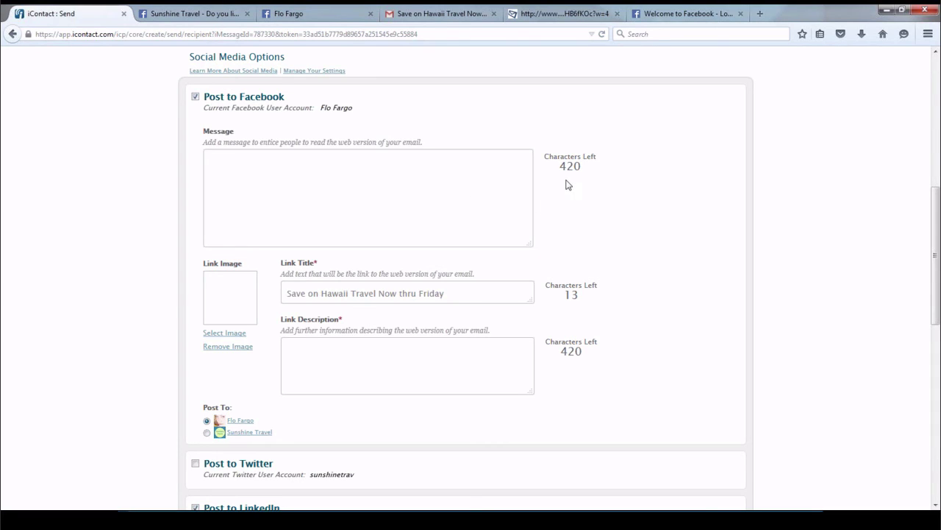
scroll(550, 190, down, 5)
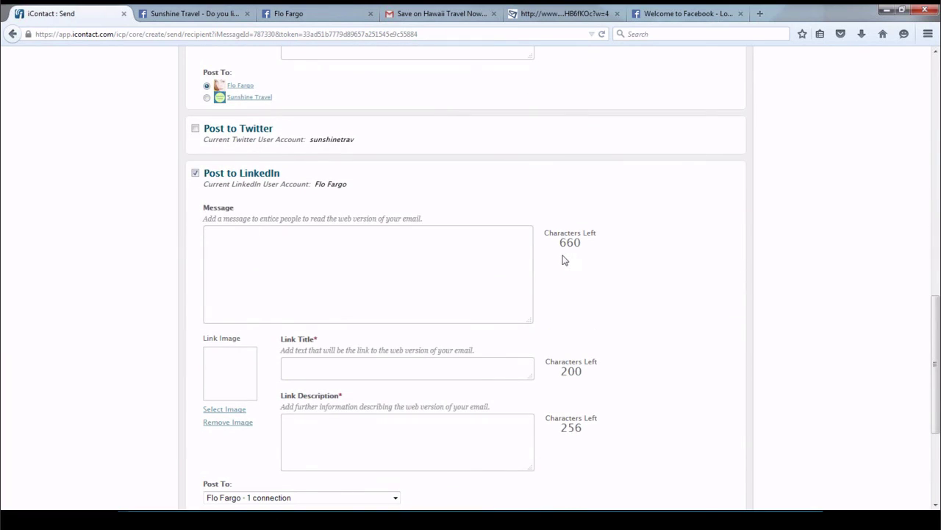
scroll(564, 259, up, 5)
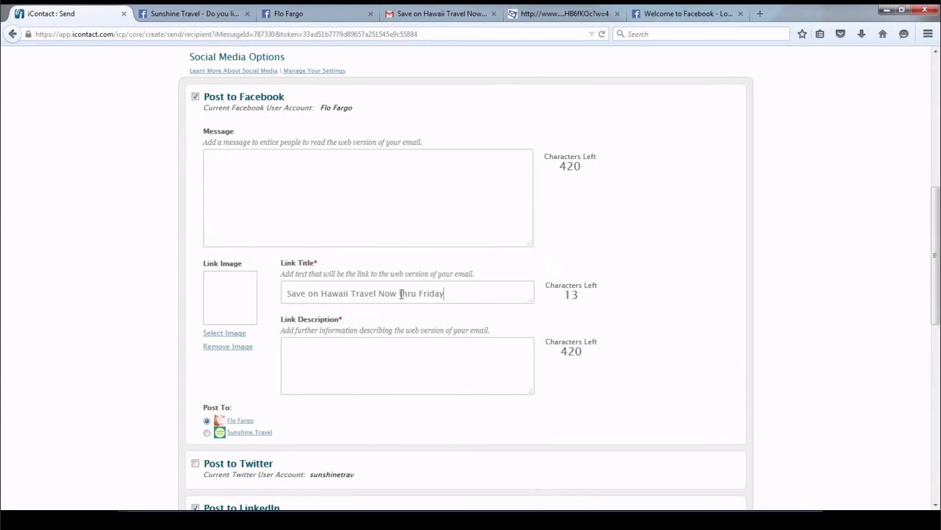
Copy the Facebook link title "Save on Hawaii Travel Now thru Friday" into the LinkedIn link title
drag(446, 293, 273, 292)
right_click(342, 294)
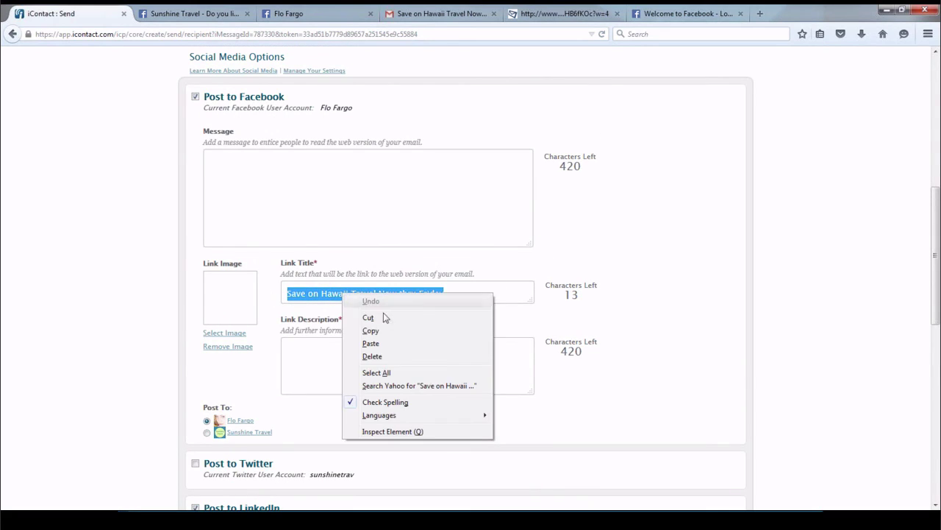
click(384, 330)
scroll(381, 317, down, 3)
scroll(381, 317, down, 5)
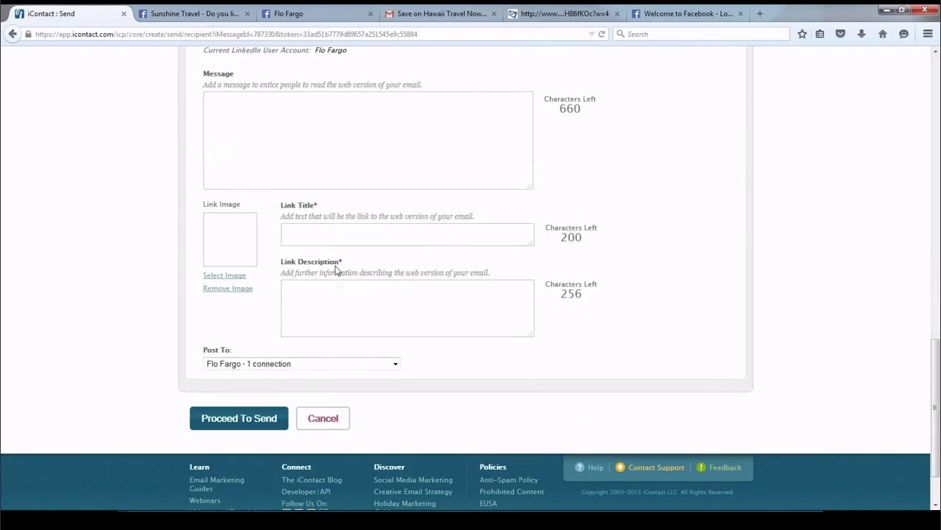
right_click(322, 231)
click(352, 280)
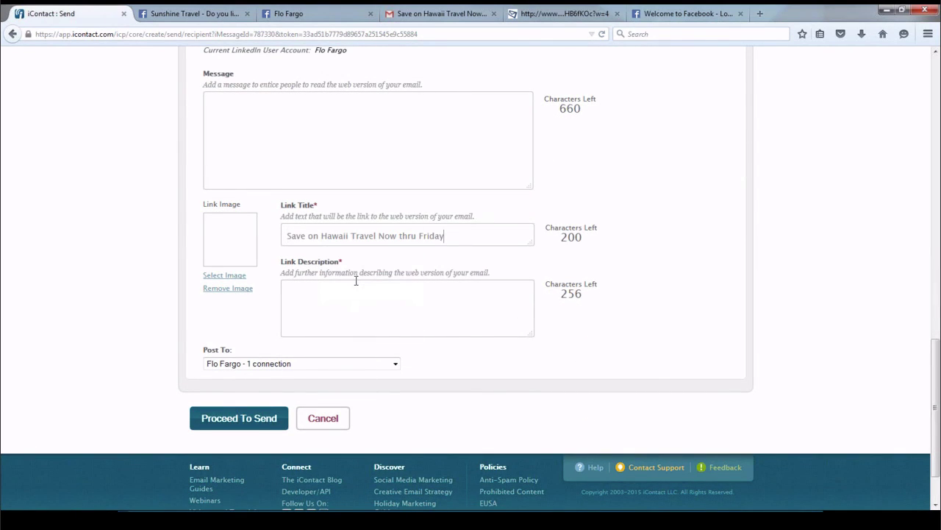
Enter "Read our latest Newsletter!" as the Facebook link description and copy it into the LinkedIn link description
scroll(356, 280, up, 7)
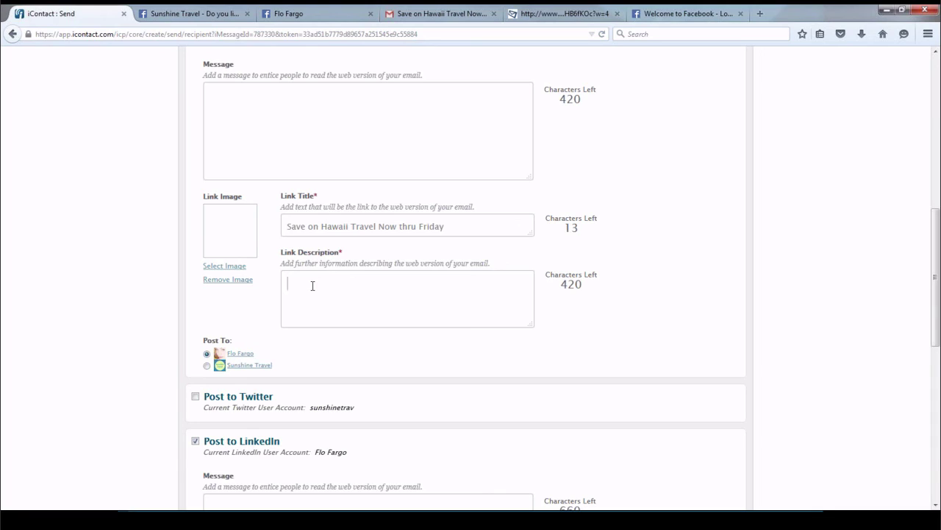
text(Read our latest Newsletter!)
drag(399, 287, 276, 284)
right_click(329, 282)
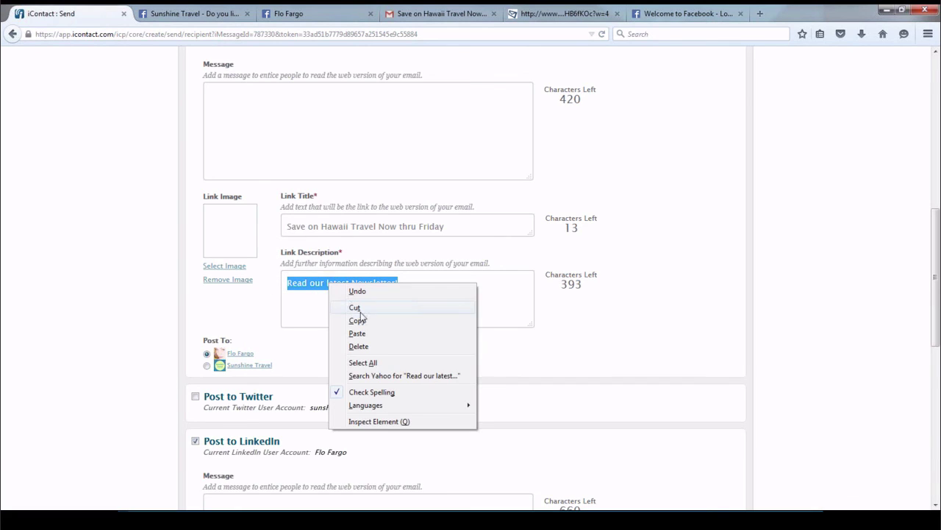
click(357, 318)
scroll(353, 312, down, 4)
scroll(353, 312, down, 4)
click(316, 225)
right_click(316, 225)
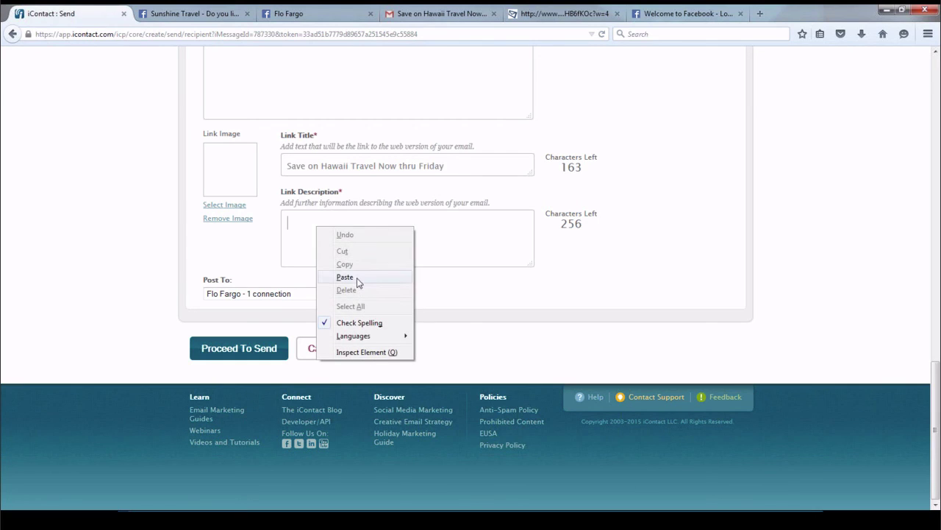
click(355, 277)
Set the Facebook post's link image to the Spring Vacation Sale coupon from the image library
scroll(422, 244, up, 6)
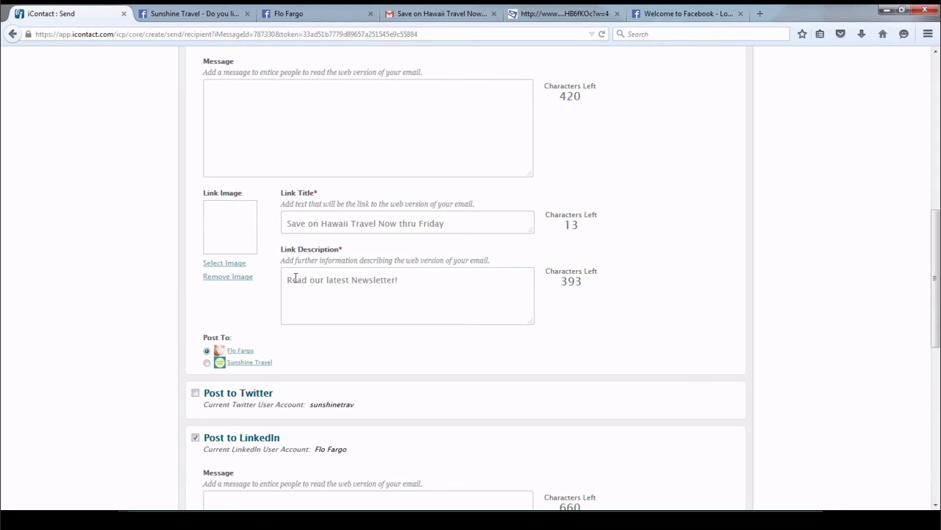
click(225, 263)
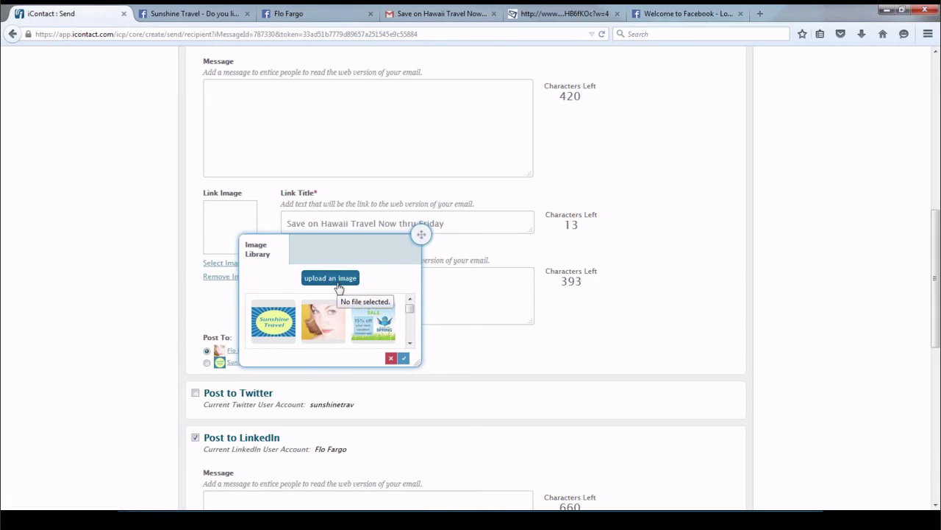
click(411, 342)
click(410, 343)
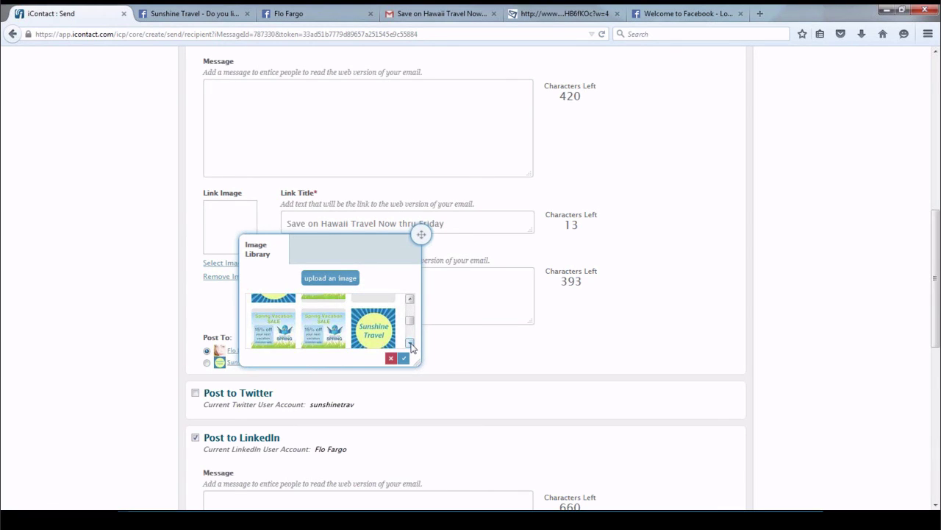
click(411, 342)
click(338, 327)
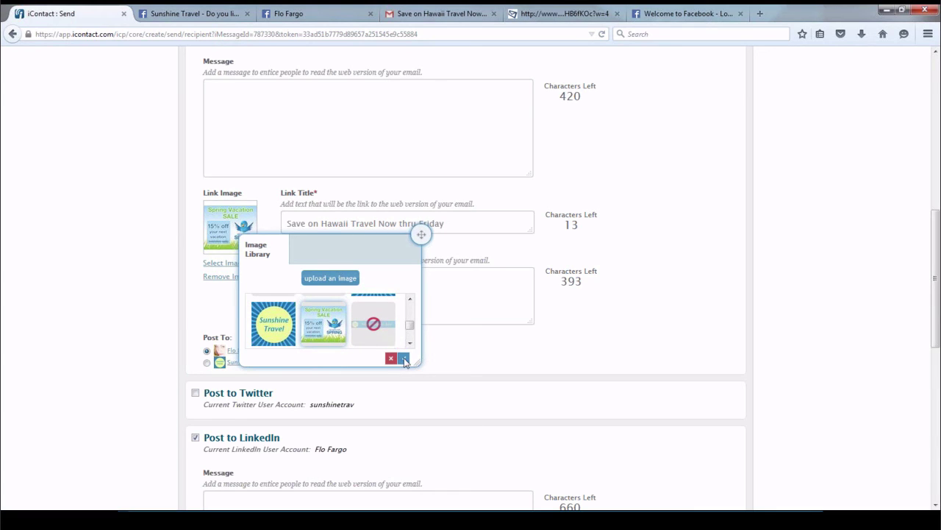
click(405, 359)
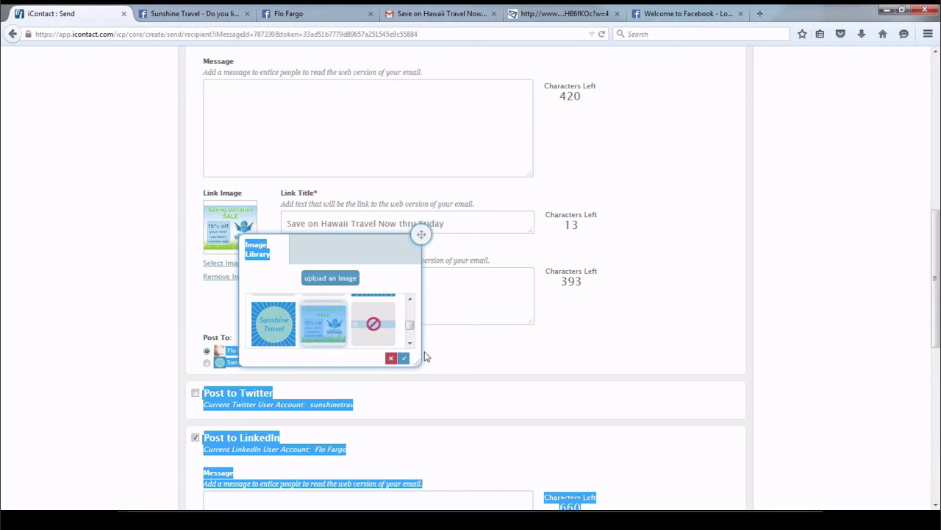
click(234, 265)
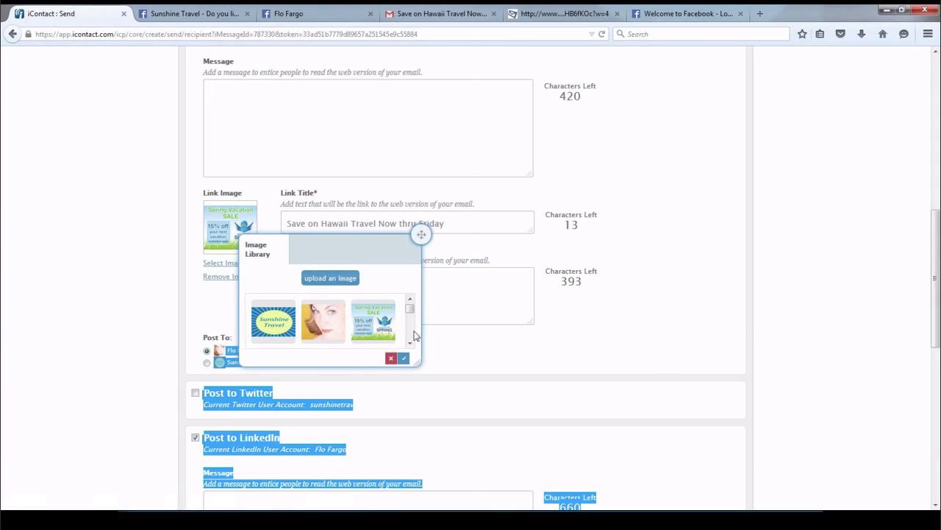
scroll(410, 322, down, 5)
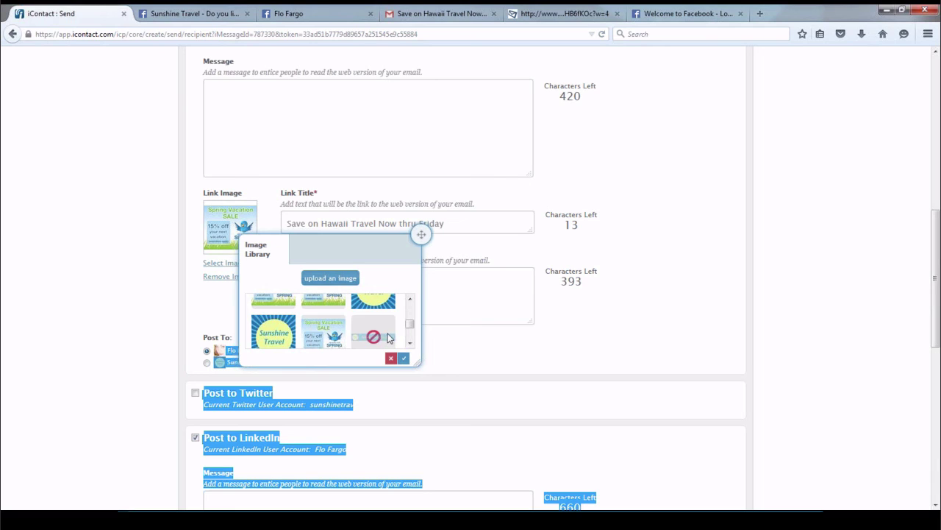
click(404, 358)
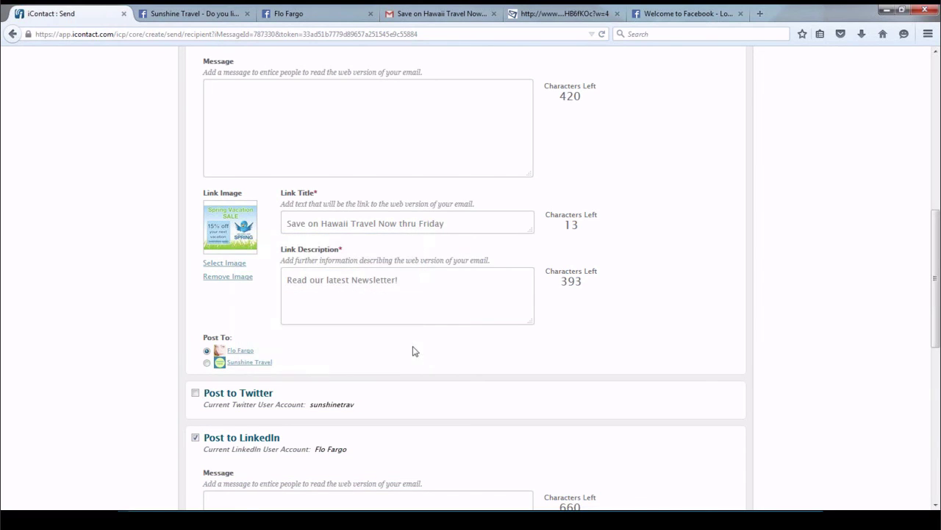
Set the LinkedIn post's link image to the Spring Vacation Sale coupon from the image library
scroll(412, 346, down, 10)
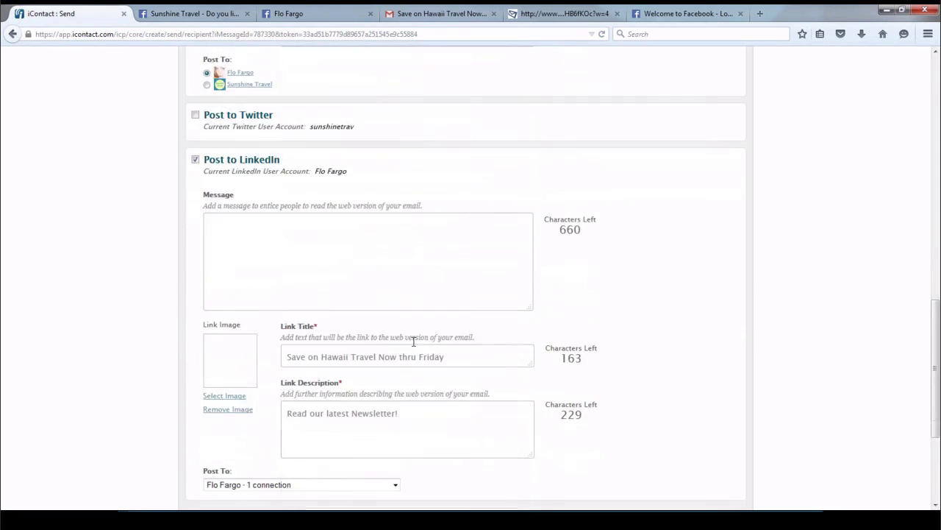
click(224, 272)
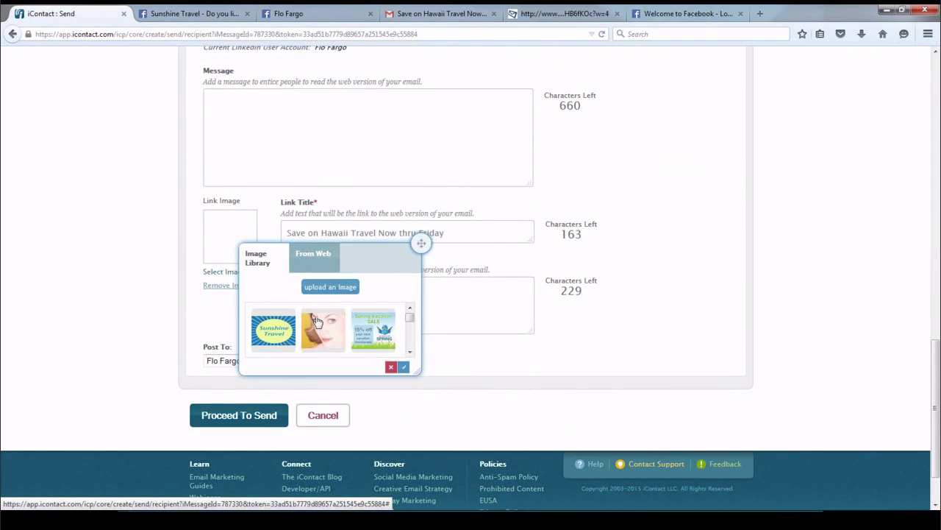
click(386, 338)
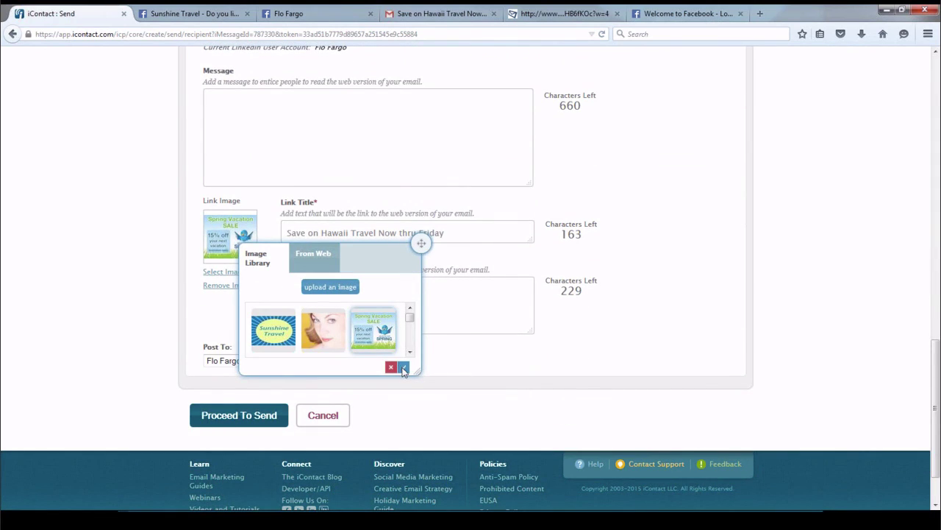
click(403, 366)
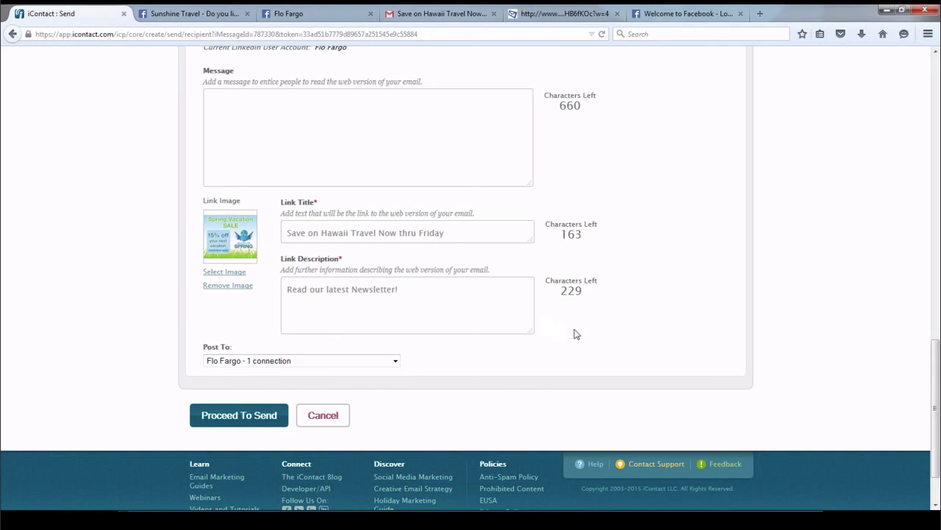
Set the Facebook post to go to the Sunshine Travel page
scroll(576, 334, up, 2)
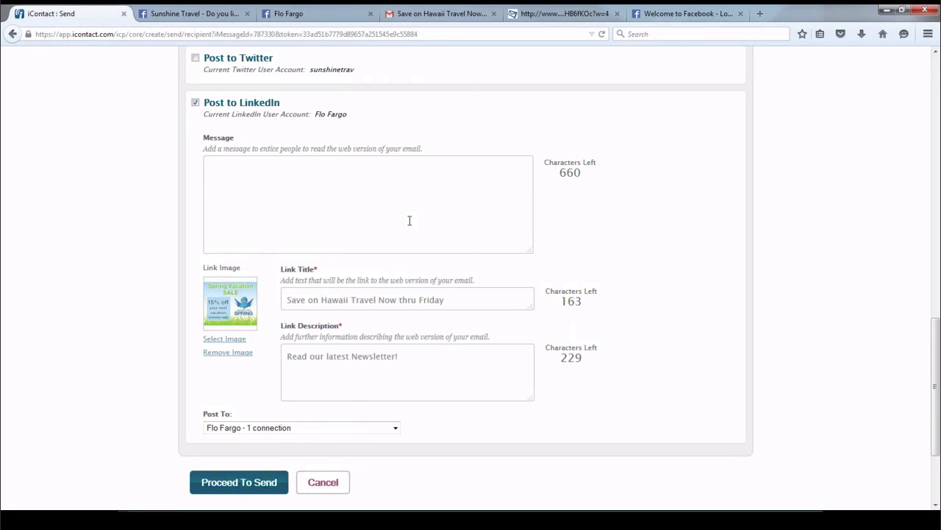
scroll(410, 221, up, 4)
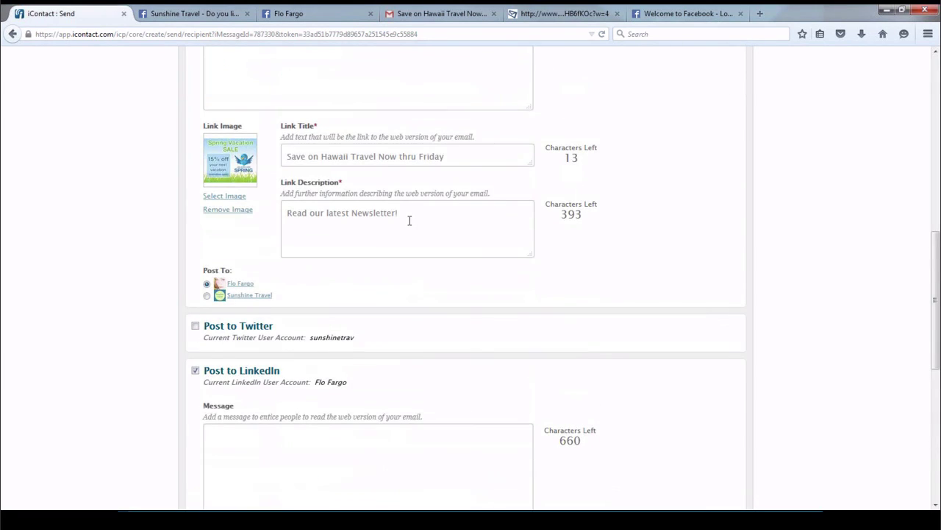
scroll(410, 221, up, 2)
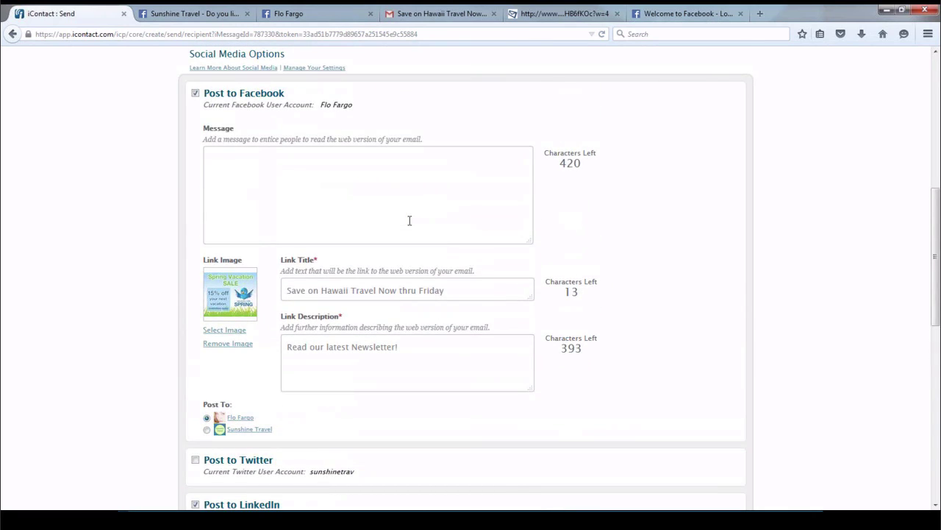
scroll(410, 221, down, 1)
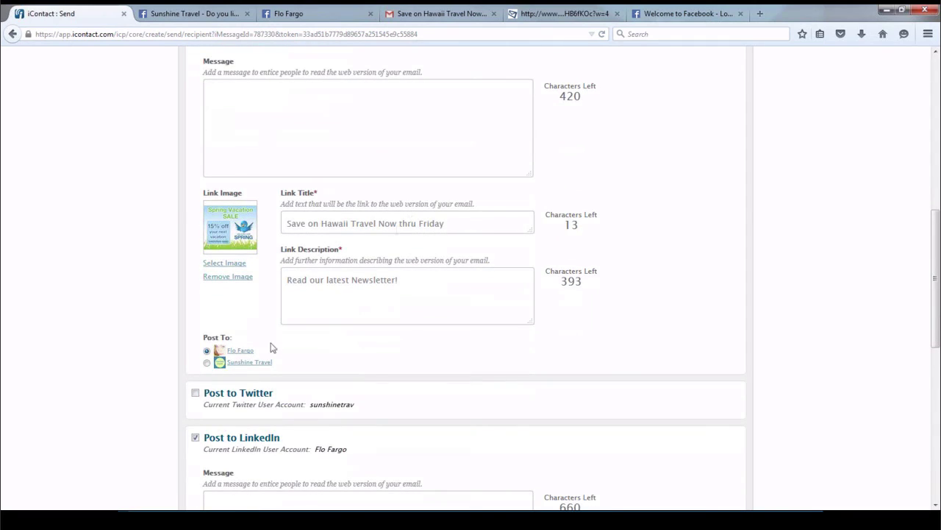
click(207, 362)
Choose the personal profile's connections as the LinkedIn post's destination
scroll(326, 372, down, 6)
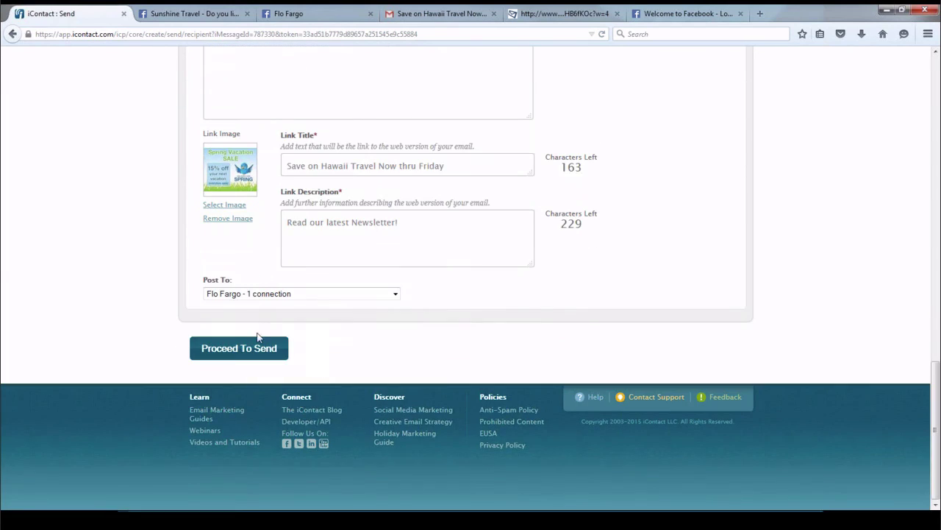
click(395, 294)
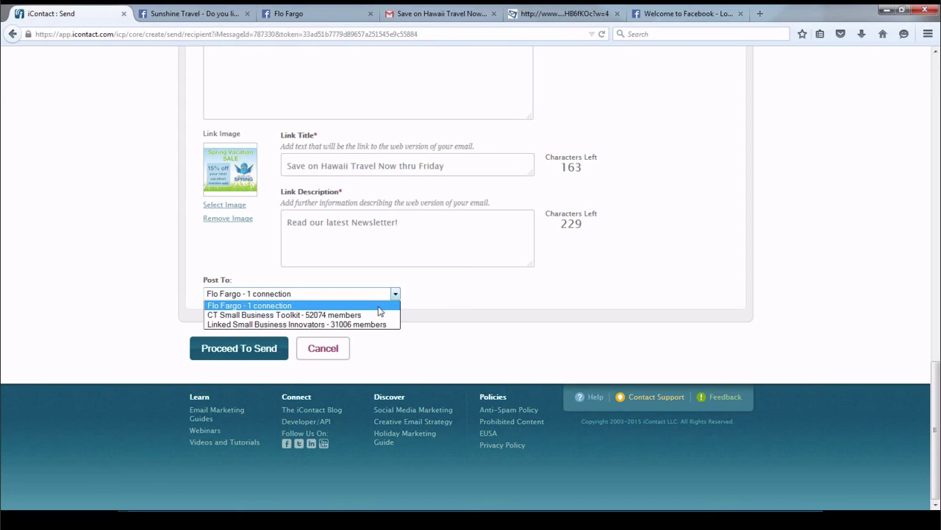
click(284, 305)
Enable posting to Twitter and copy the Facebook link title "Save on Hawaii Travel Now thru Friday" into the Twitter message
scroll(369, 298, up, 3)
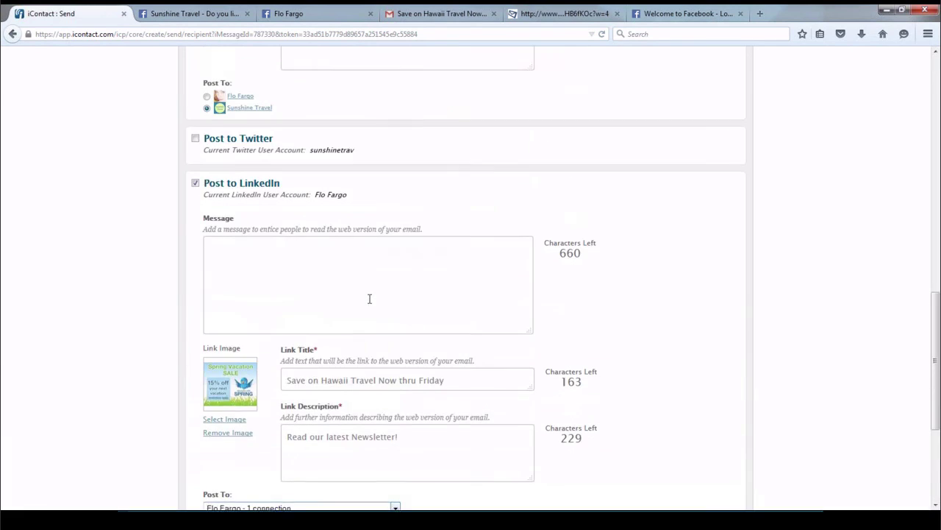
scroll(370, 299, up, 3)
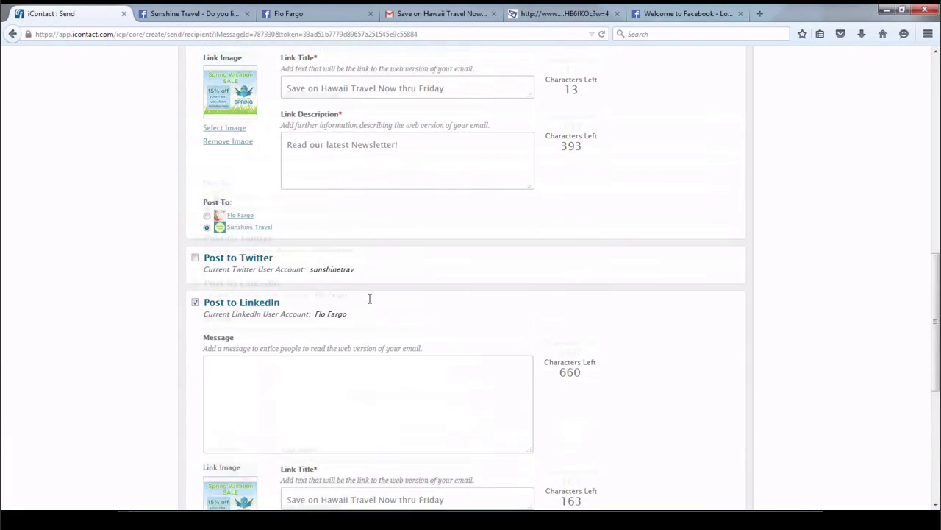
click(195, 260)
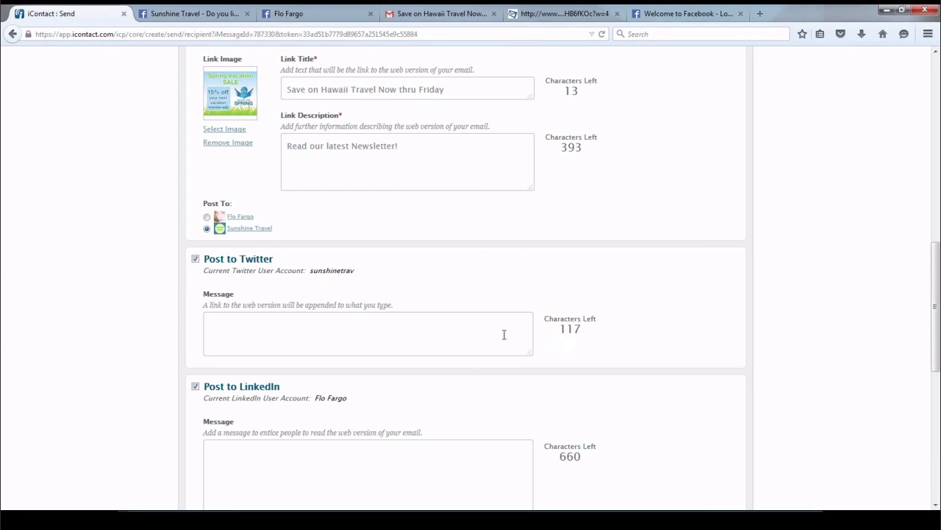
drag(451, 90, 514, 94)
key(ctrl+c)
click(312, 92)
click(288, 88)
right_click(439, 92)
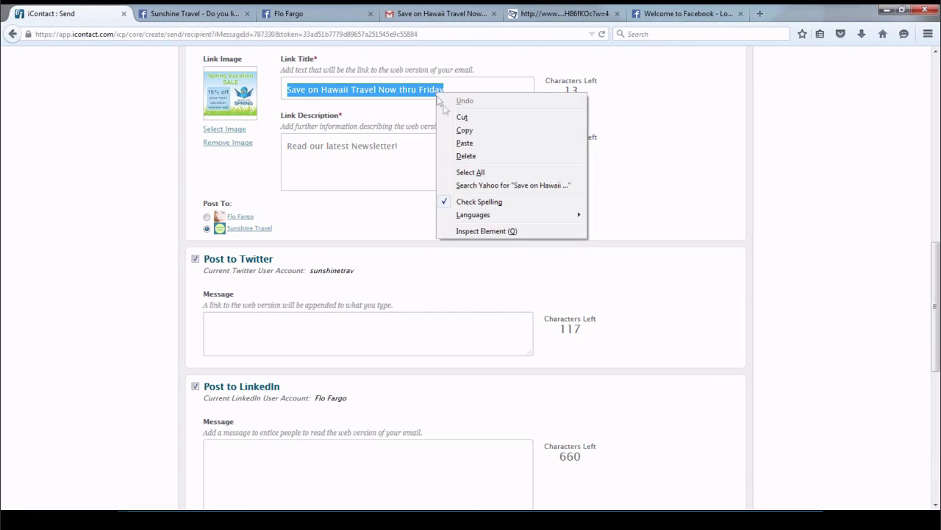
click(464, 130)
click(215, 342)
right_click(226, 331)
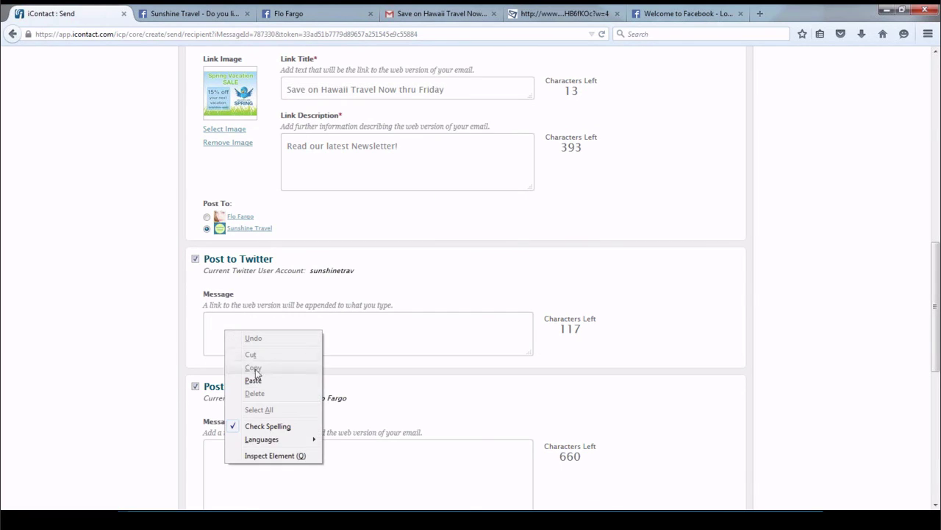
click(254, 379)
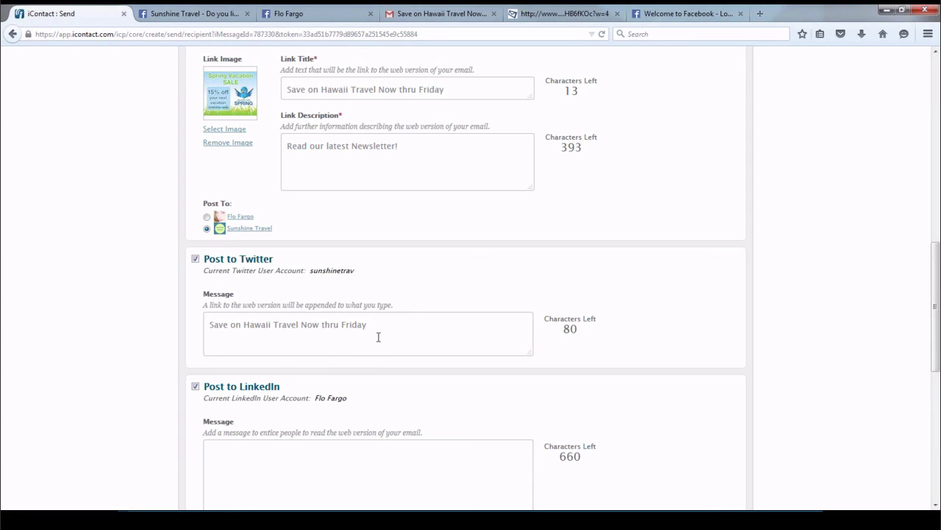
Proceed to sending, certify the mailing as spam-free with the sender's initials, and deliver the message immediately
scroll(378, 337, down, 5)
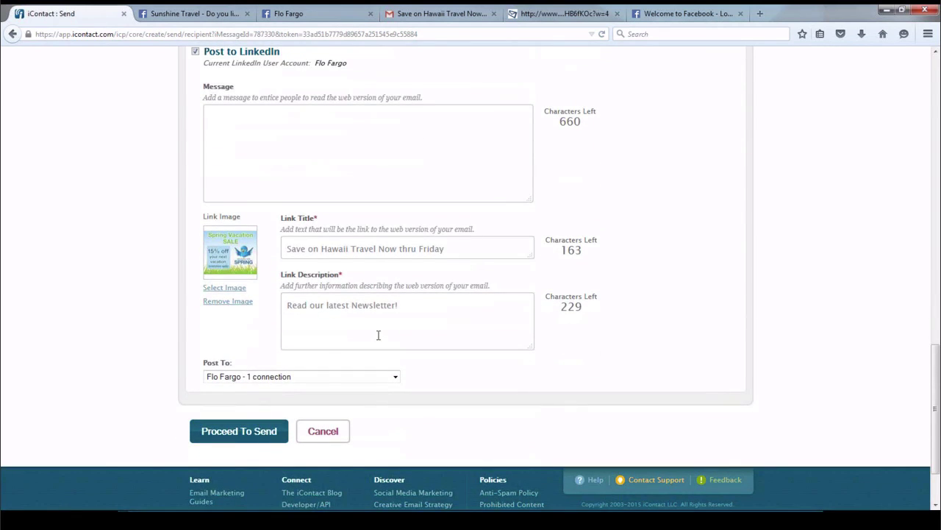
click(228, 437)
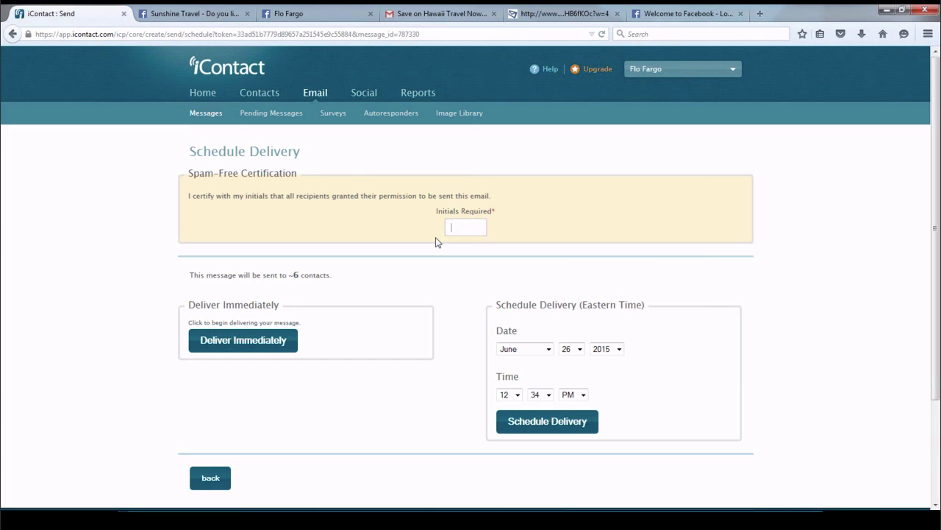
text(iw)
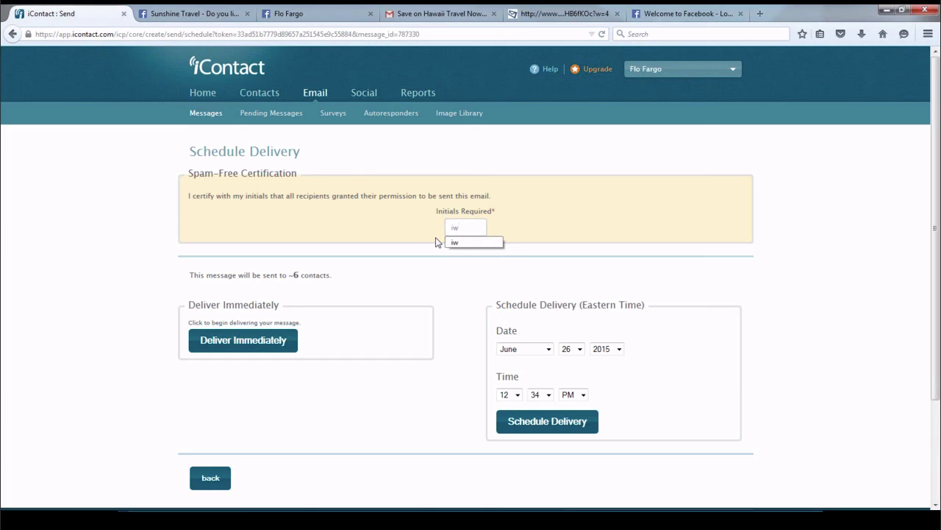
click(475, 243)
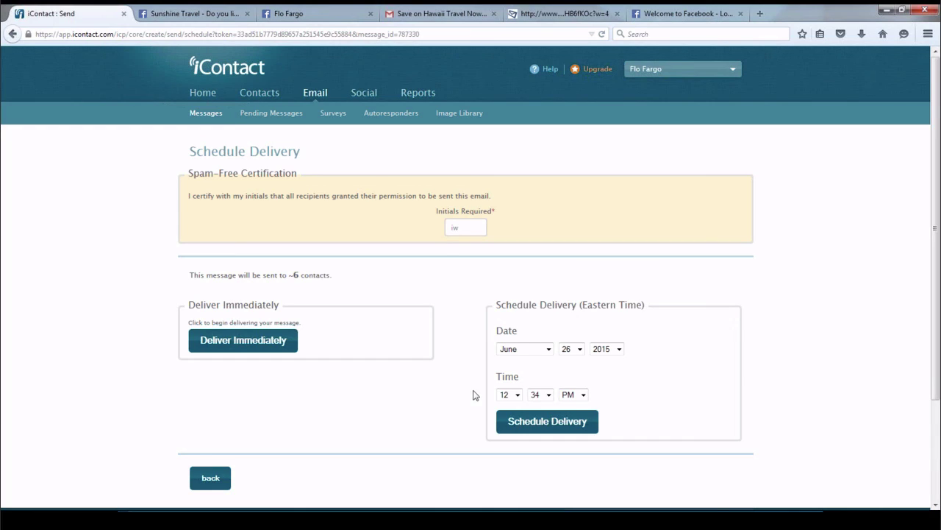
click(233, 346)
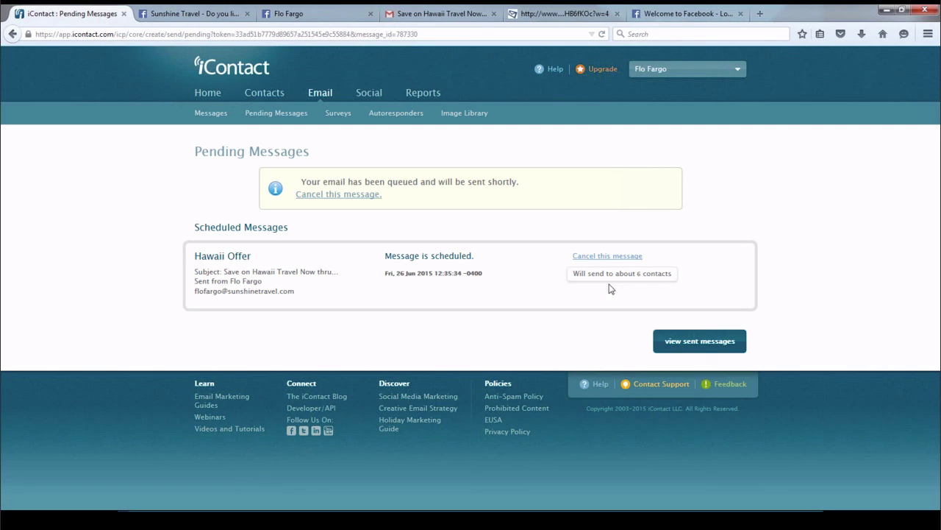
Switch to Facebook, look over the personal timeline, and open the Sunshine Travel business page
click(187, 16)
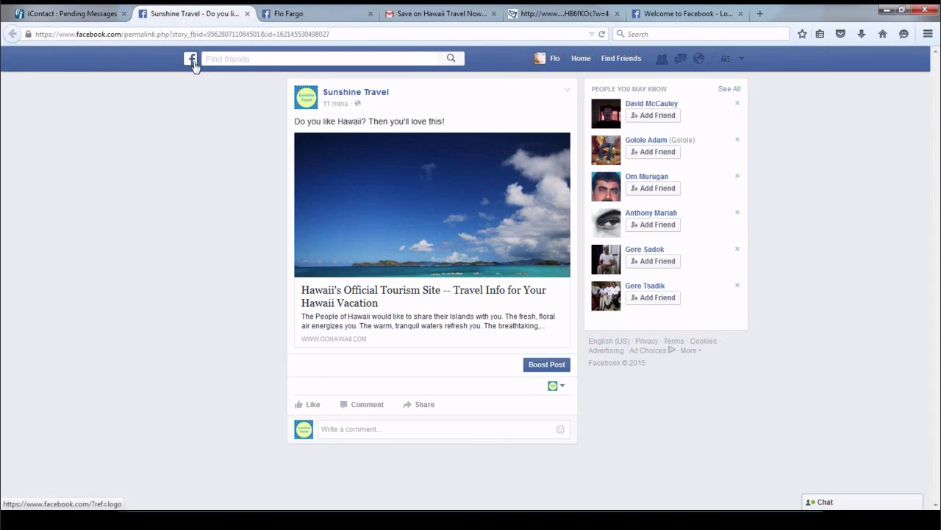
click(553, 58)
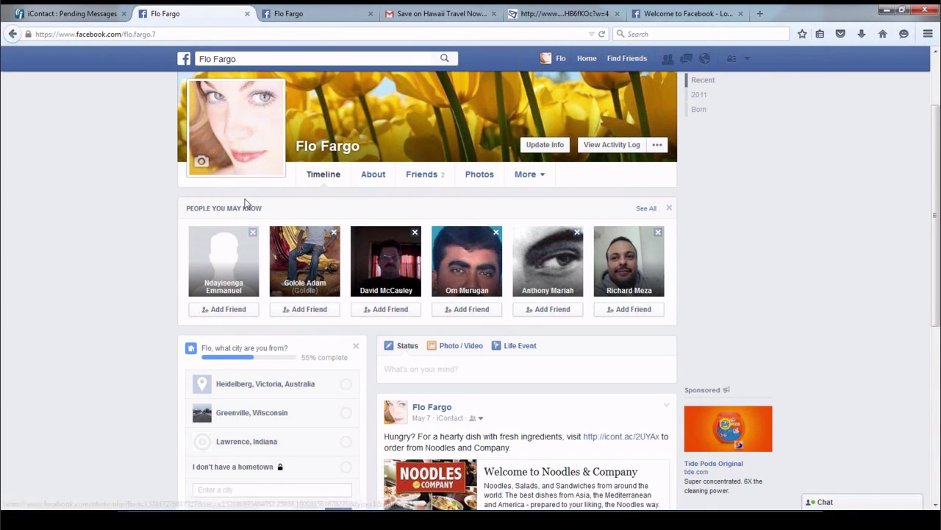
scroll(479, 175, down, 3)
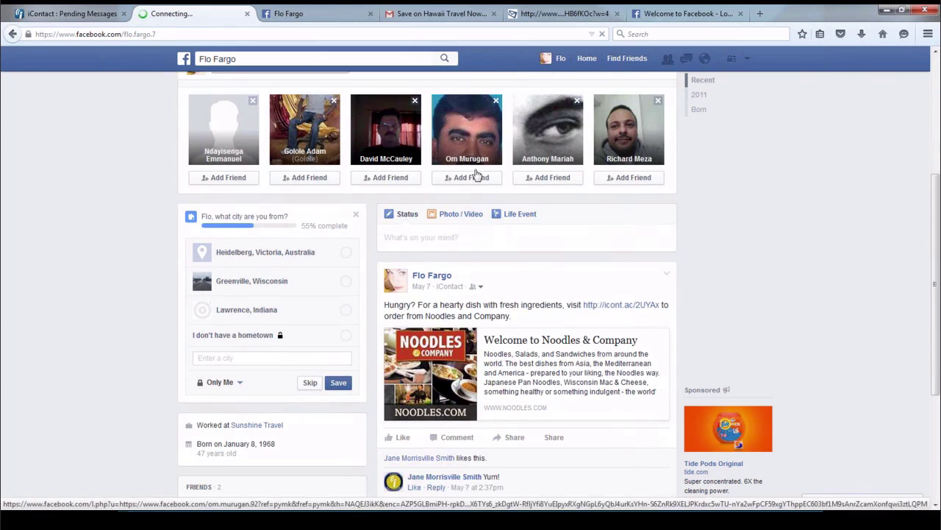
scroll(578, 171, up, 3)
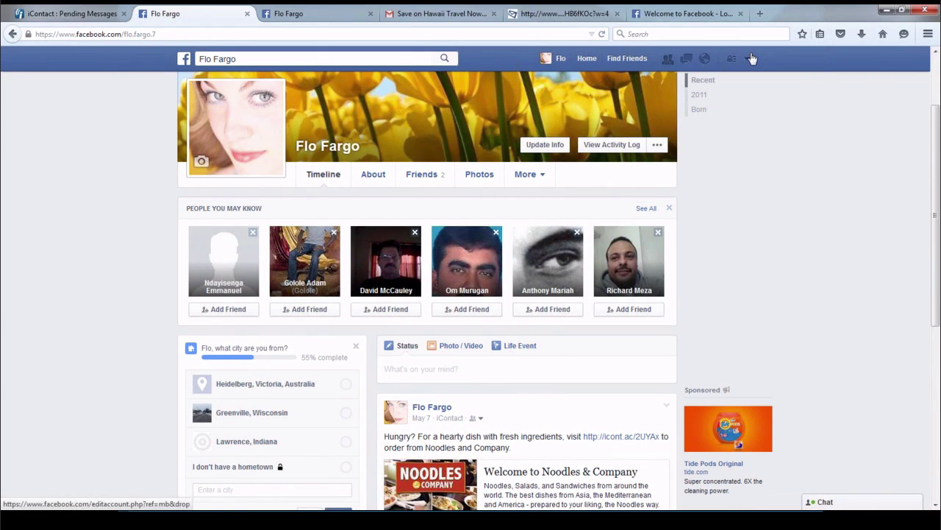
click(752, 59)
click(692, 98)
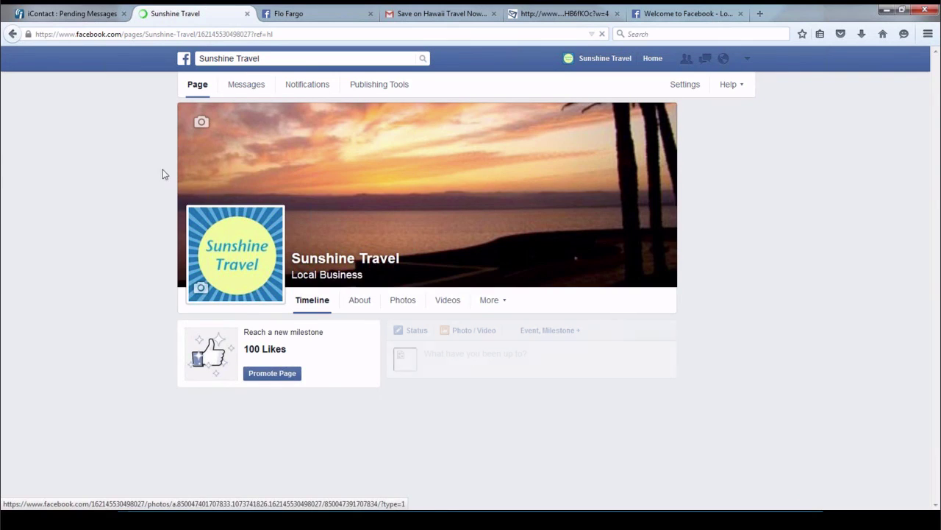
Examine the new newsletter post on the Sunshine Travel timeline and view the newsletter it links to
scroll(156, 170, down, 3)
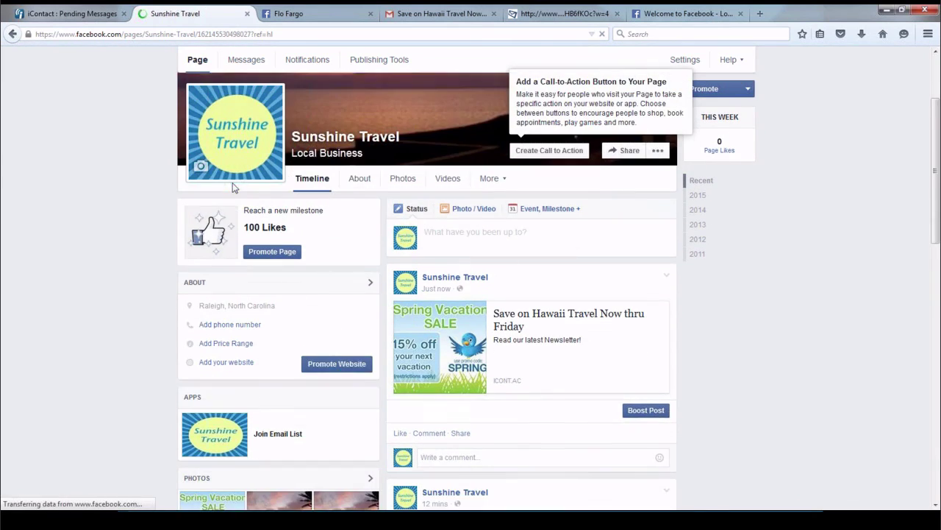
scroll(412, 259, down, 5)
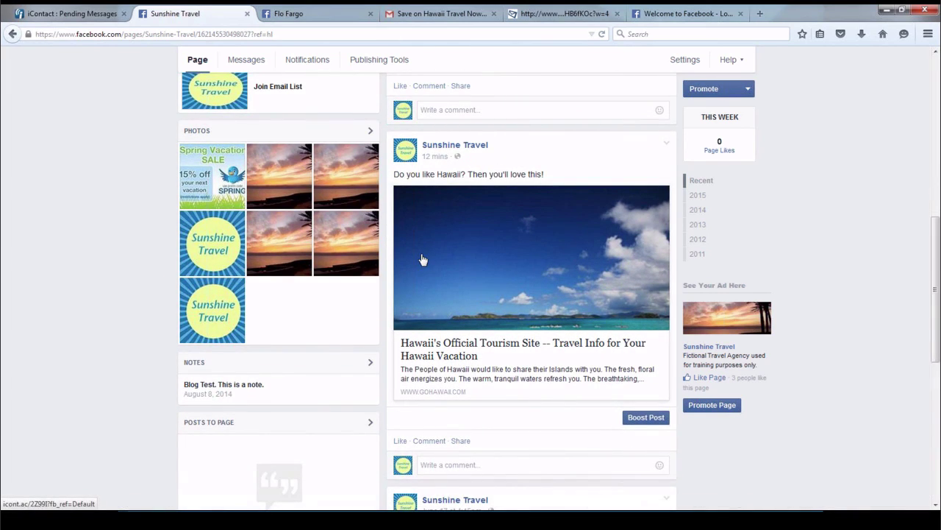
scroll(423, 259, up, 5)
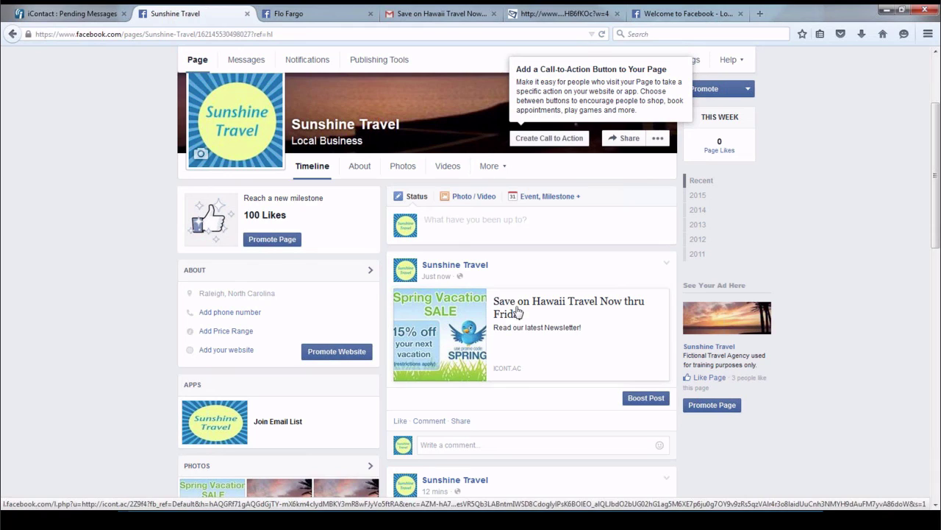
click(517, 309)
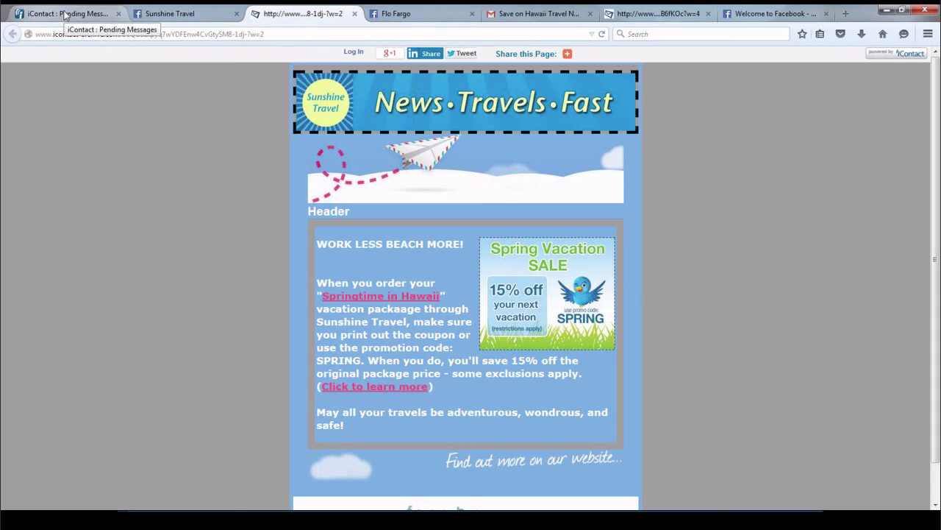
click(204, 14)
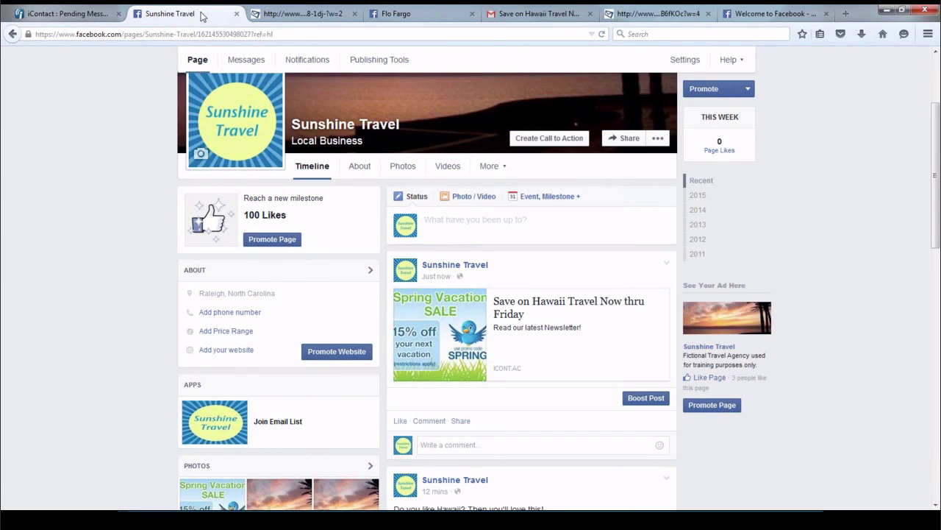
Open the Twitter home page at twitter.com in place of the Sunshine Travel Facebook page
click(197, 35)
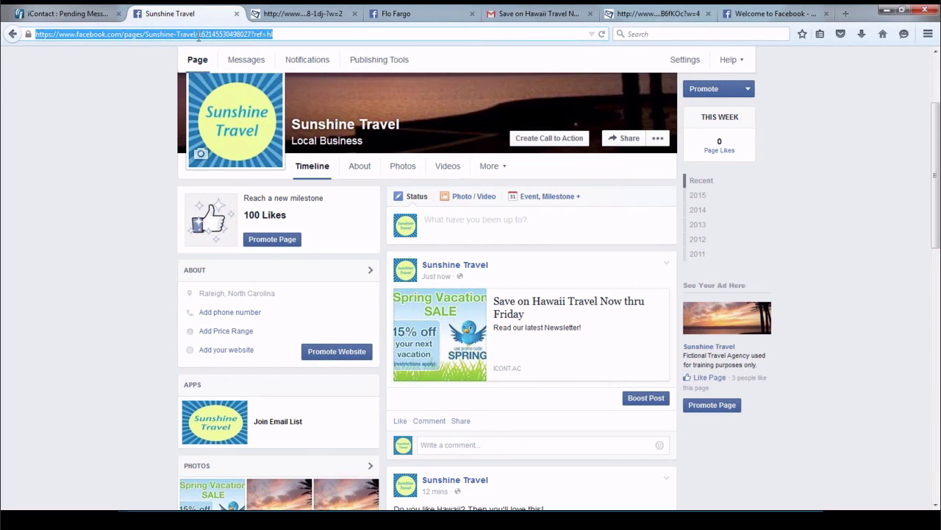
text(twitter.com/)
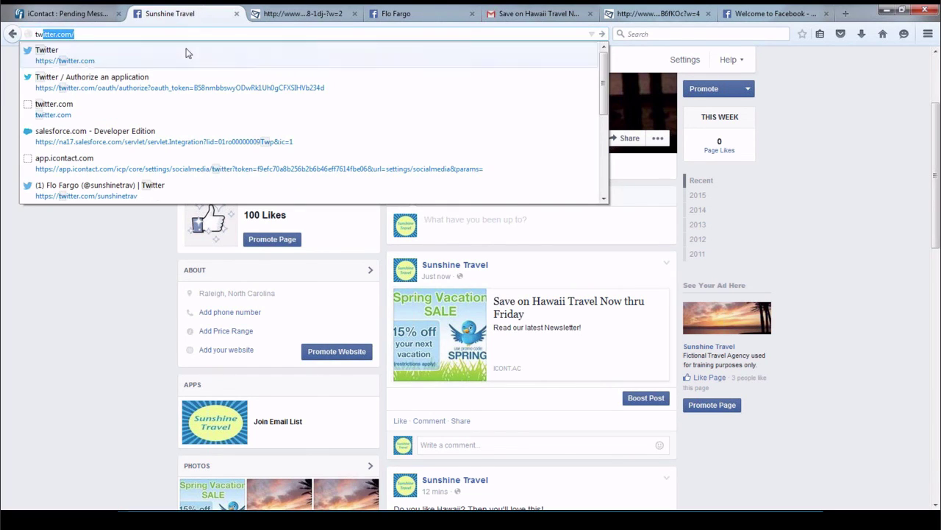
click(188, 53)
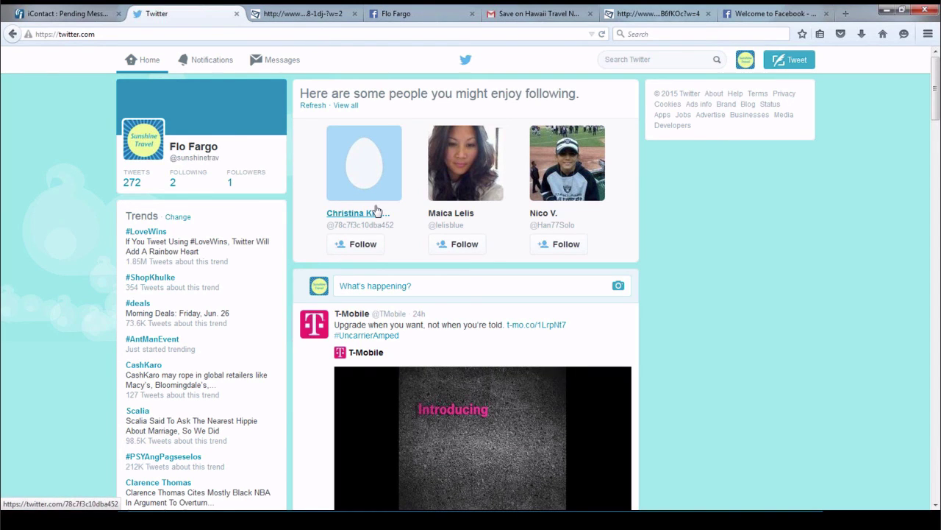
Find the "Save on Hawaii Travel Now thru Friday" tweet in the feed and view the newsletter it links to
scroll(377, 210, down, 1)
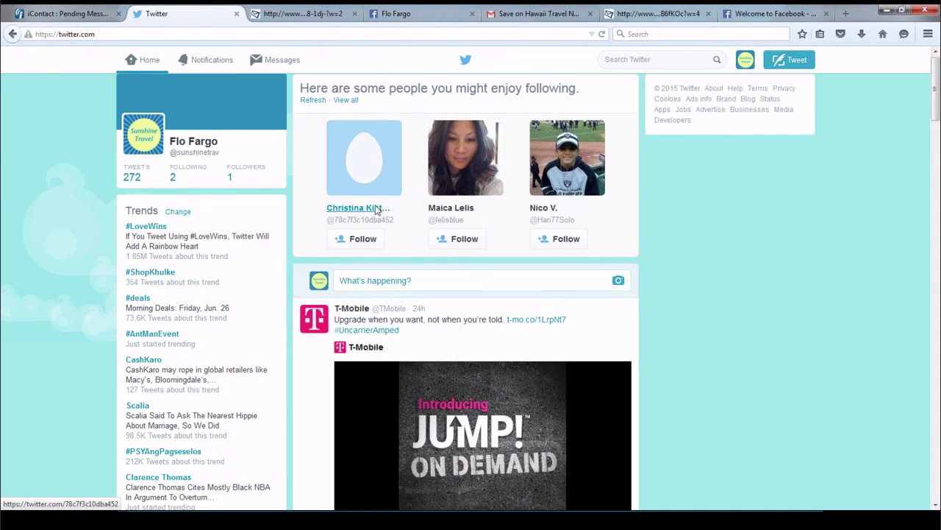
scroll(378, 211, down, 5)
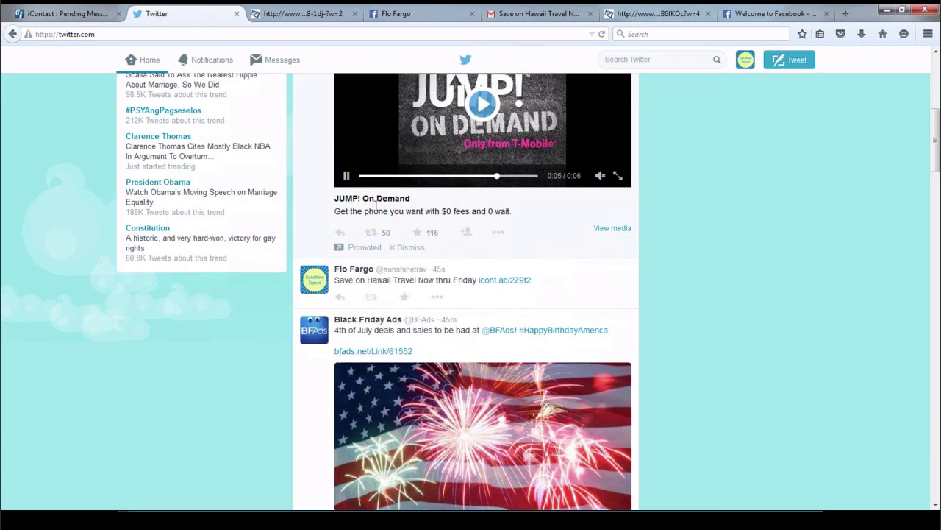
scroll(376, 210, down, 1)
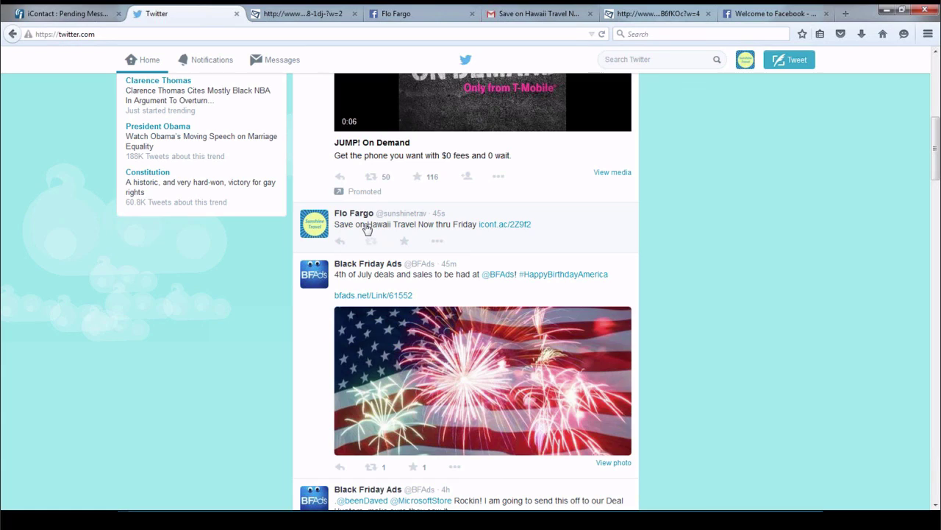
click(498, 231)
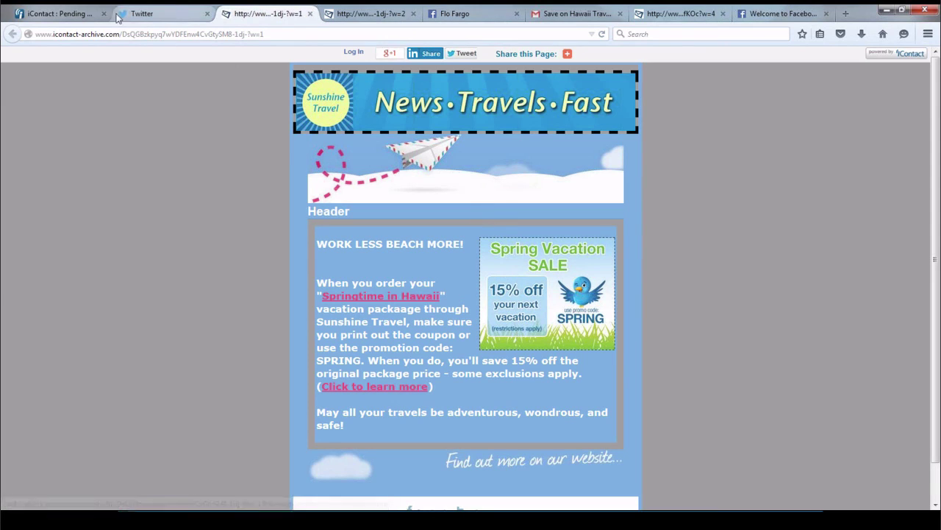
click(143, 14)
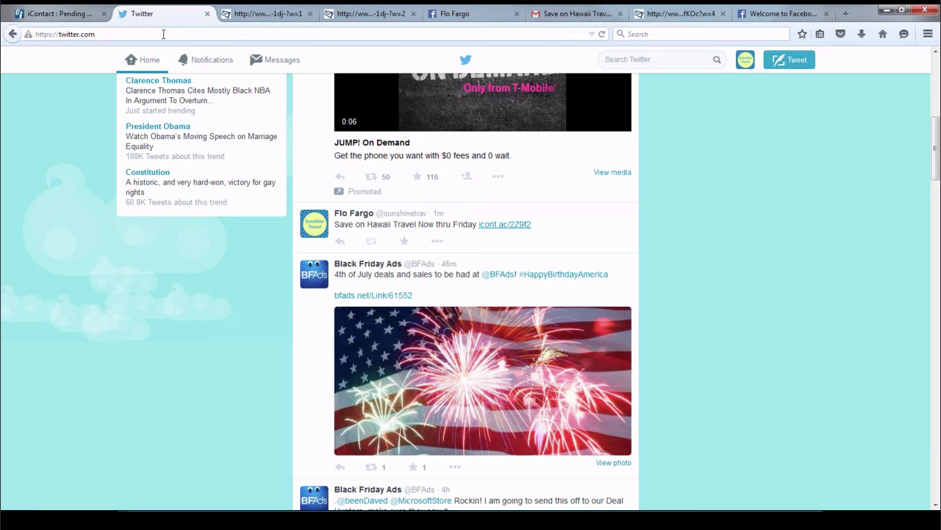
Open linkedin.com in place of the Twitter feed and sign in with the saved account credentials
click(163, 35)
text(linkedin.com/)
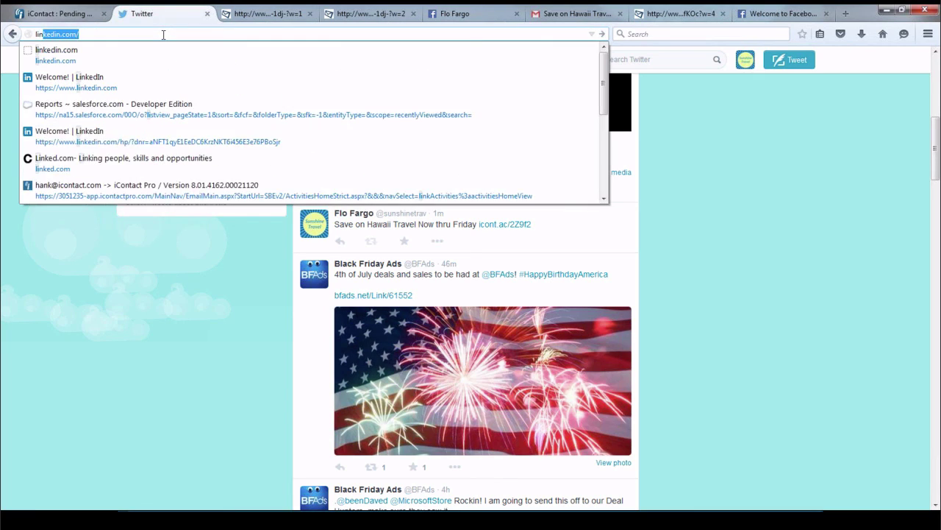
key(Return)
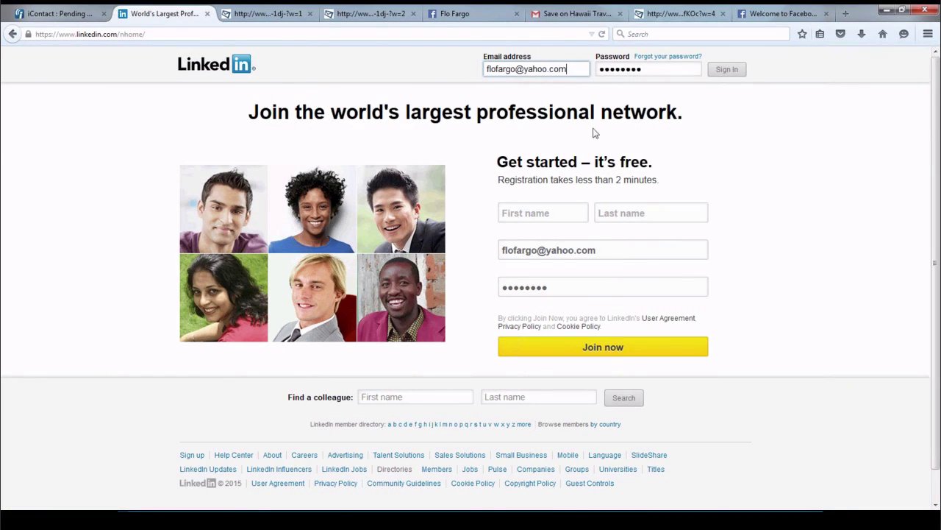
click(734, 73)
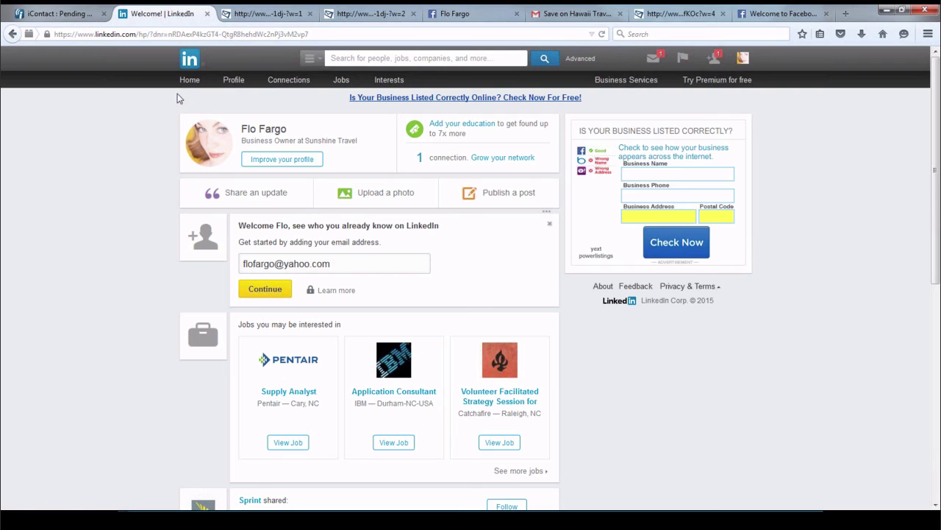
Open the account's own LinkedIn updates and view the newsletter linked from the "Save on Hawaii Travel Now thru Friday" post
scroll(176, 92, down, 5)
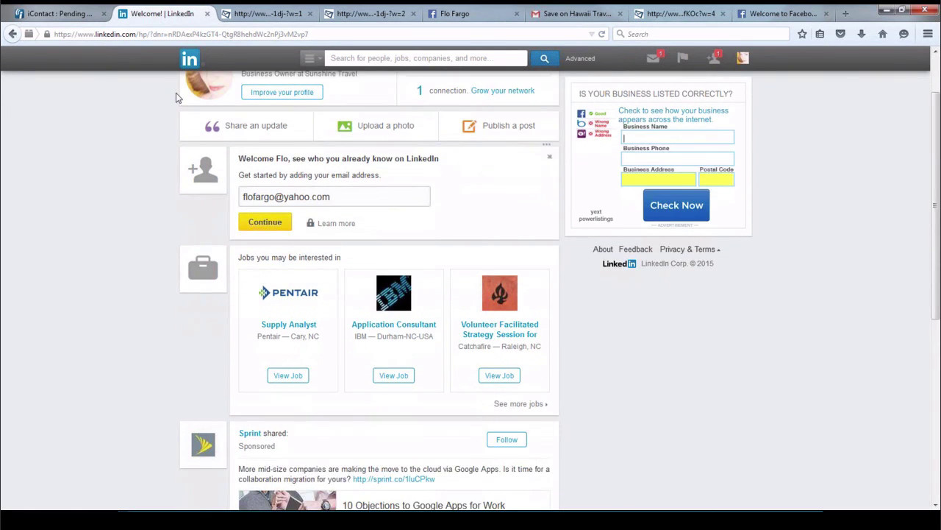
scroll(176, 92, up, 4)
click(188, 81)
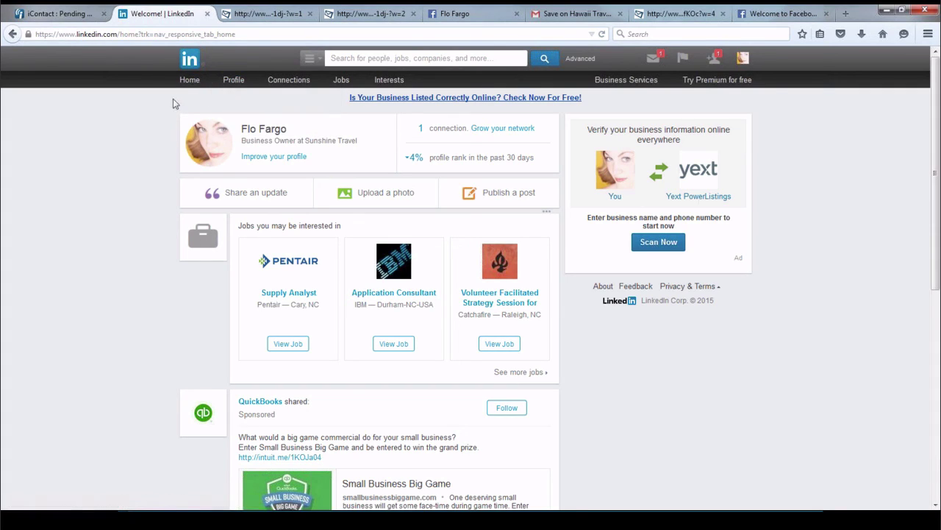
click(247, 123)
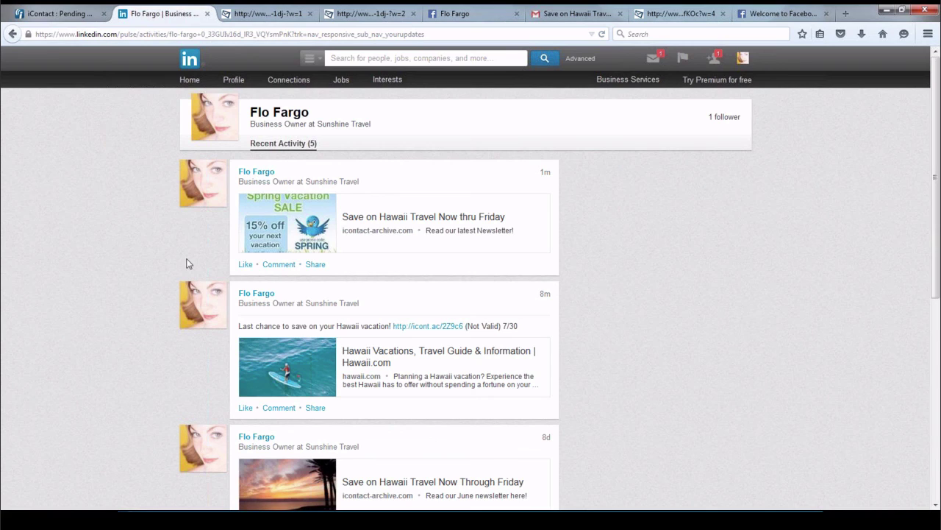
scroll(186, 263, down, 2)
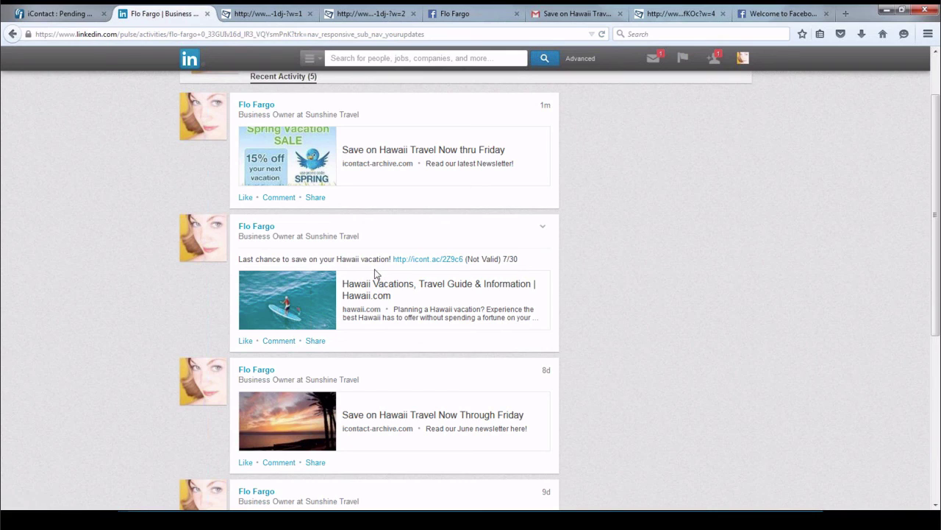
scroll(374, 274, up, 2)
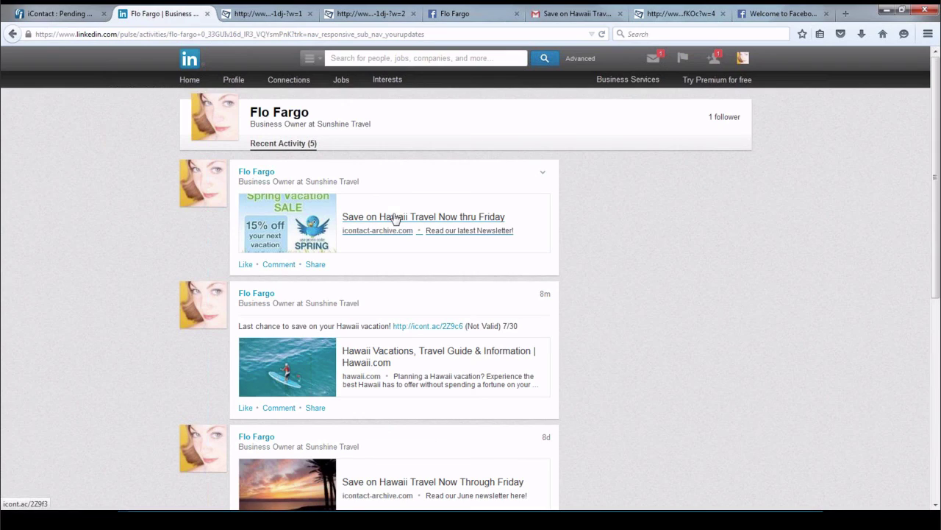
click(394, 217)
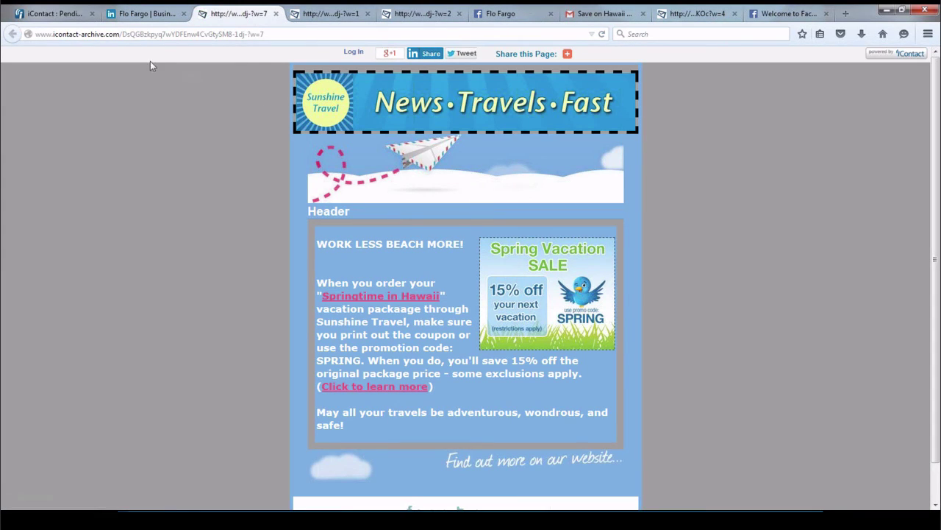
Switch to Facebook, dismiss the error dialog, sign in again with the saved credentials, and try to continue as the personal account
click(64, 16)
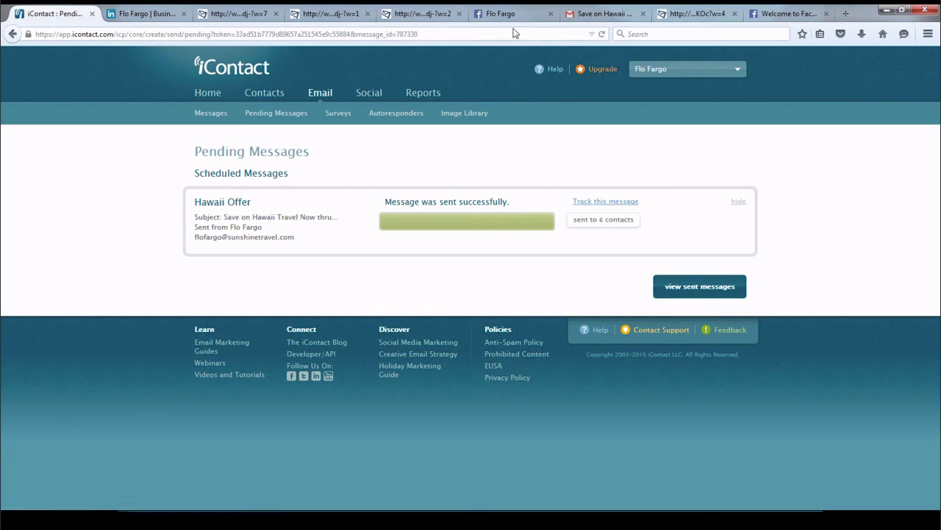
click(772, 14)
click(650, 248)
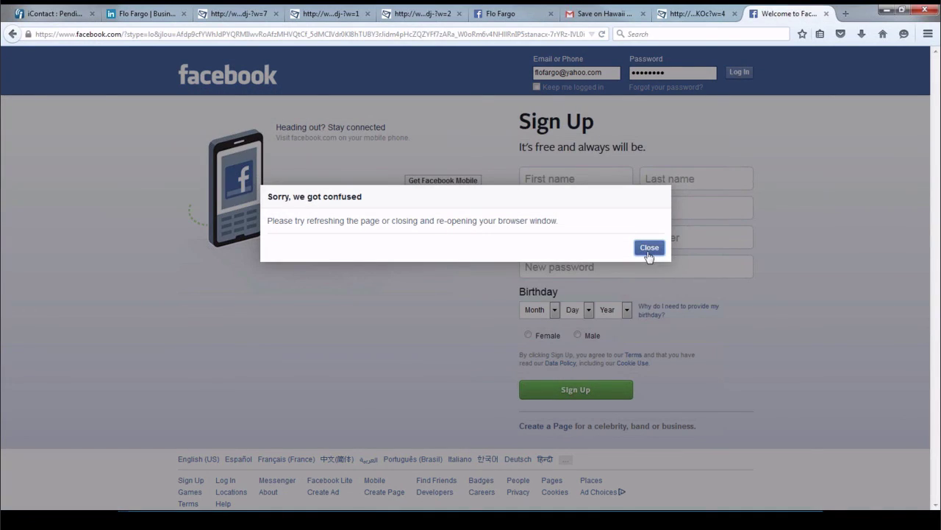
click(737, 72)
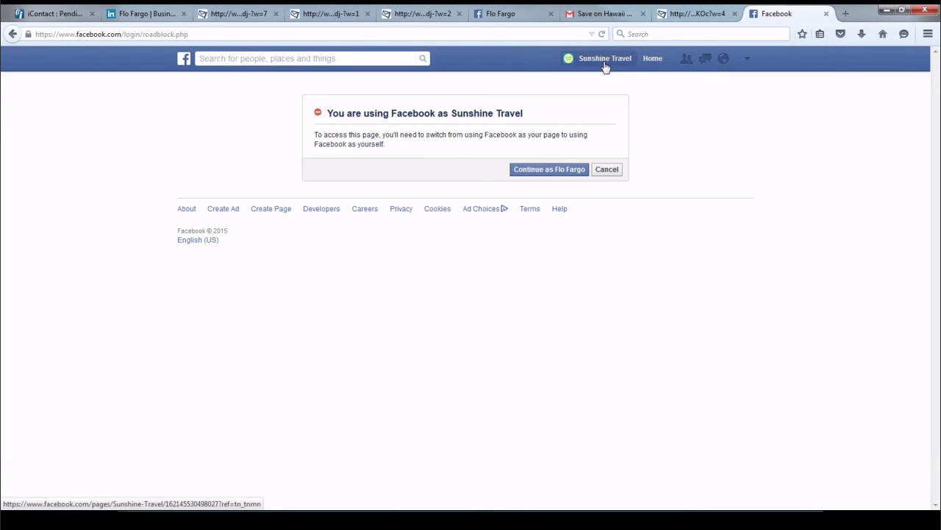
click(544, 170)
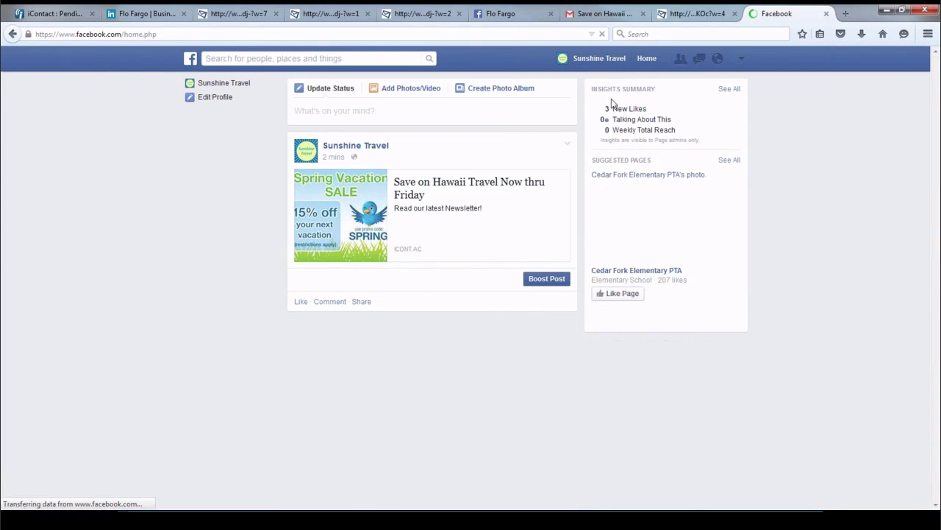
Change from using Facebook as Sunshine Travel to the personal account and bring up the Create a Page categories
click(193, 60)
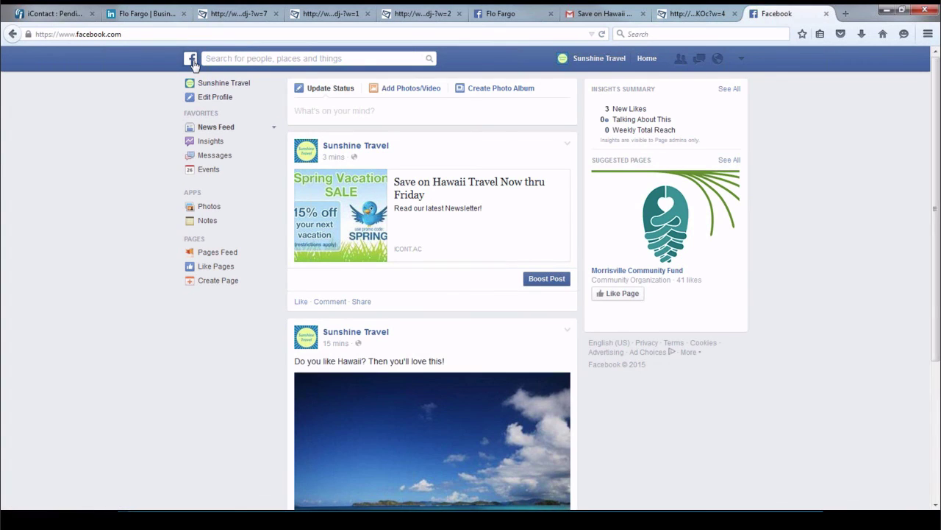
click(192, 61)
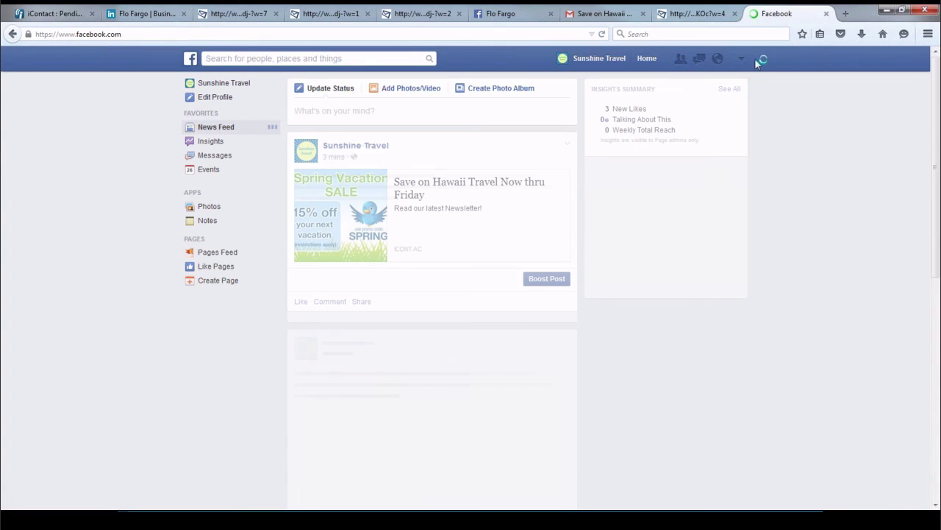
click(742, 59)
click(681, 96)
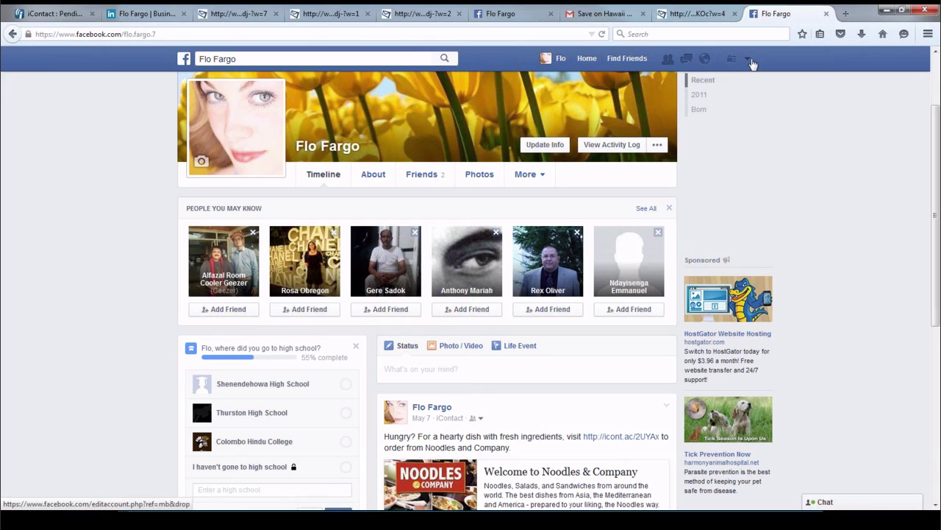
click(748, 61)
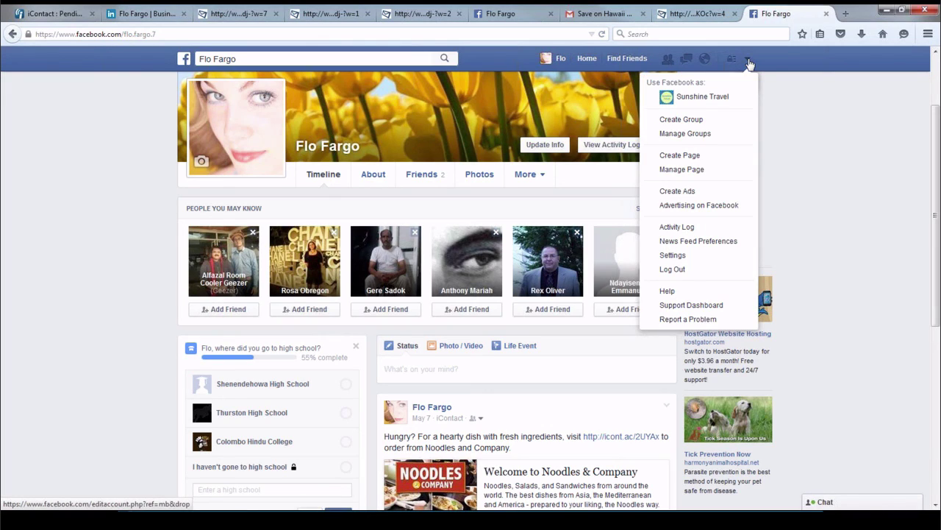
click(682, 156)
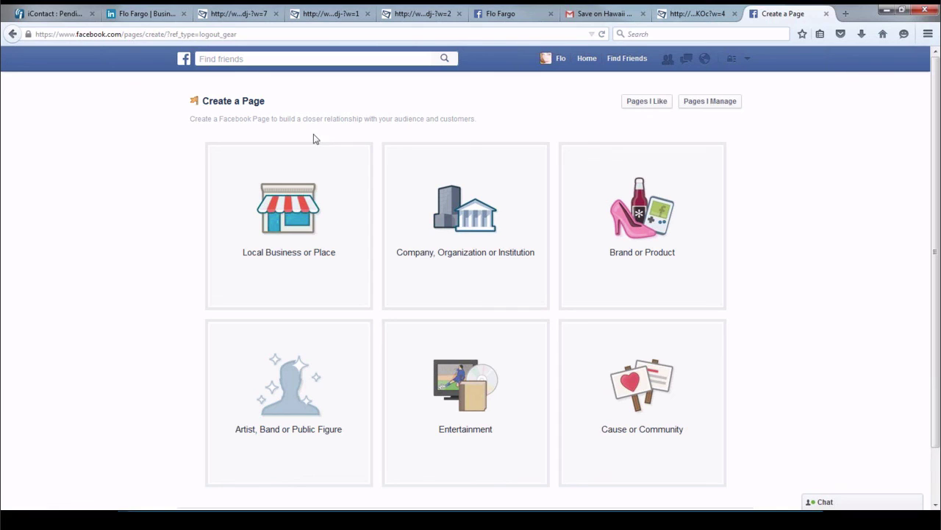
Switch to iContact and delete the inactive "Sunshine Travel Facebook Page" form from the social sign-up forms
click(55, 14)
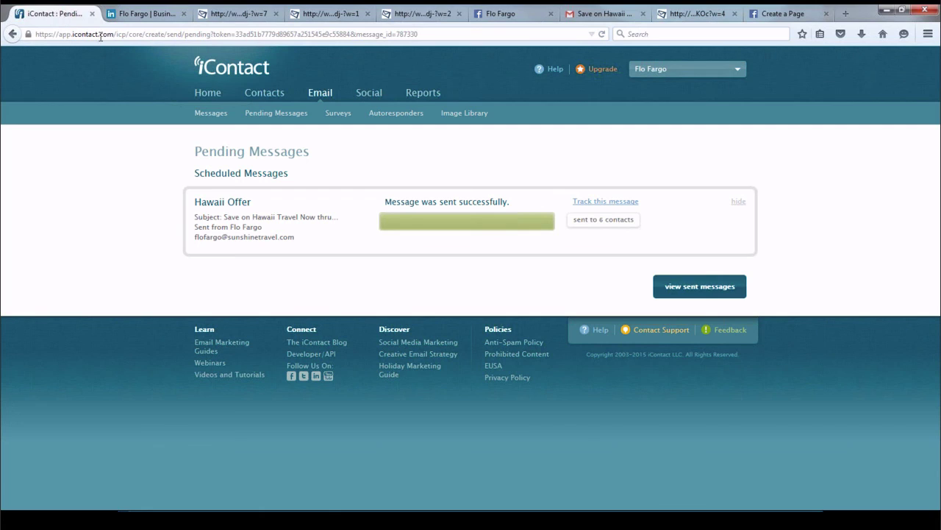
click(260, 94)
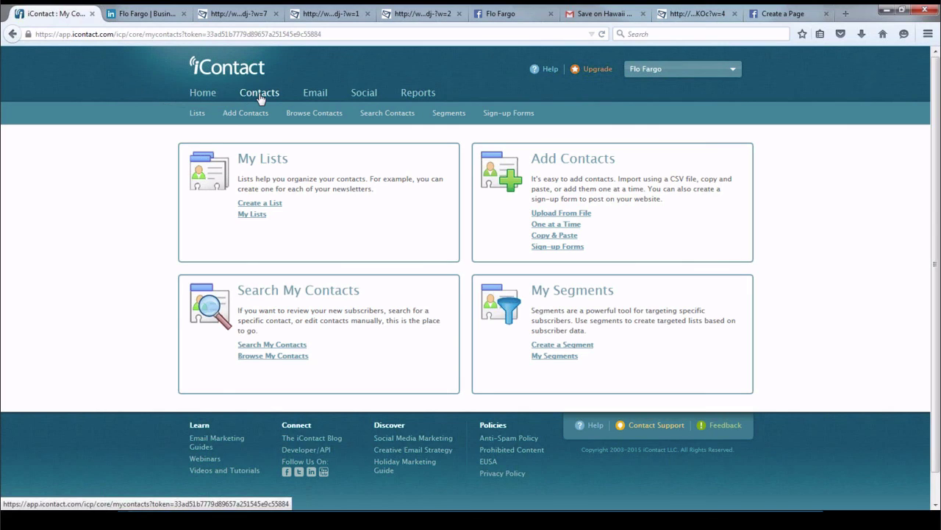
click(514, 112)
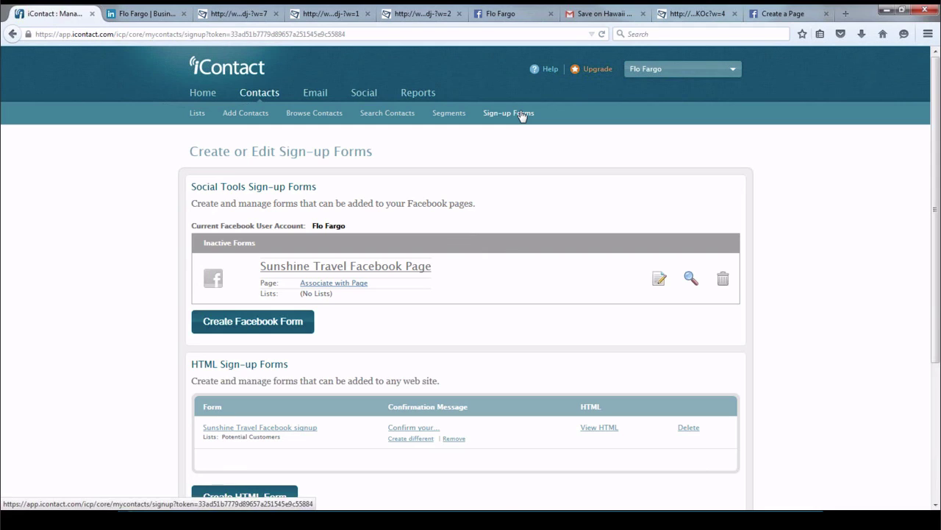
click(723, 278)
click(482, 239)
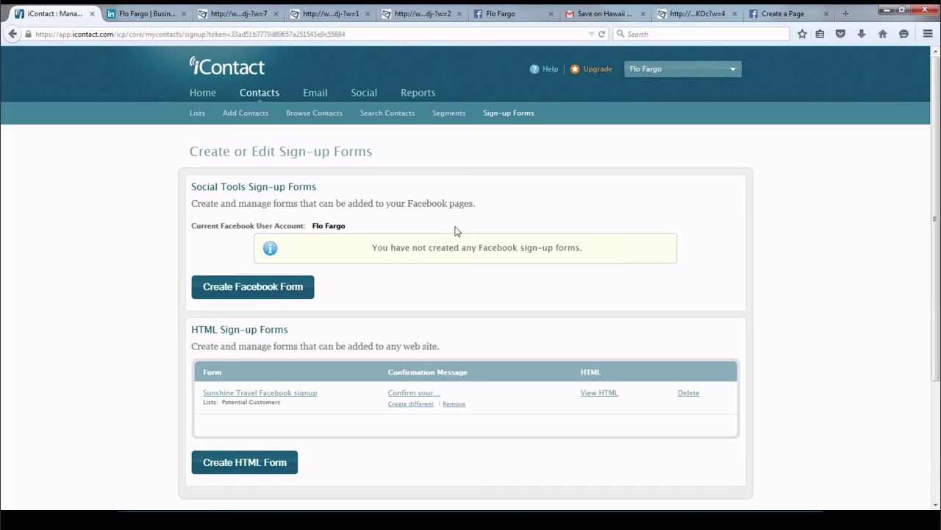
Start a new Facebook sign-up form, check the account's settings options, and choose Sunshine Travel as the hosting page
click(248, 288)
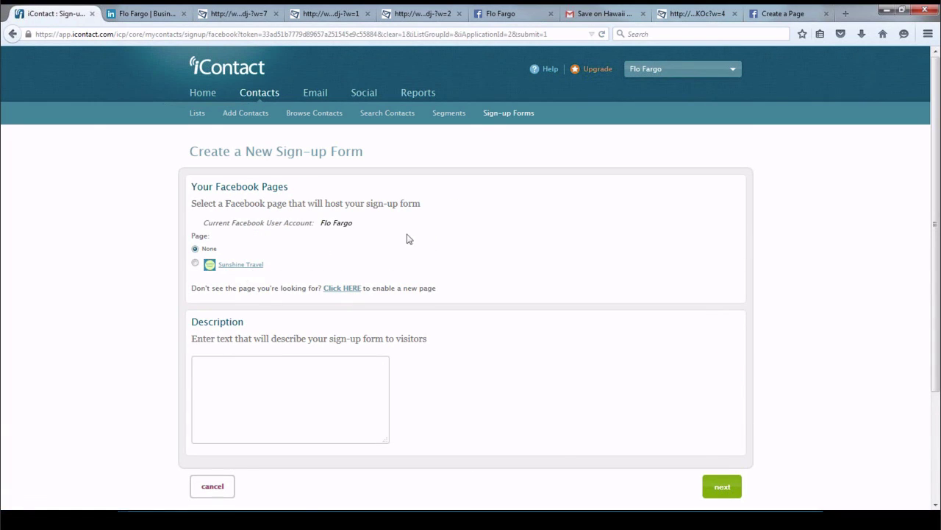
click(728, 72)
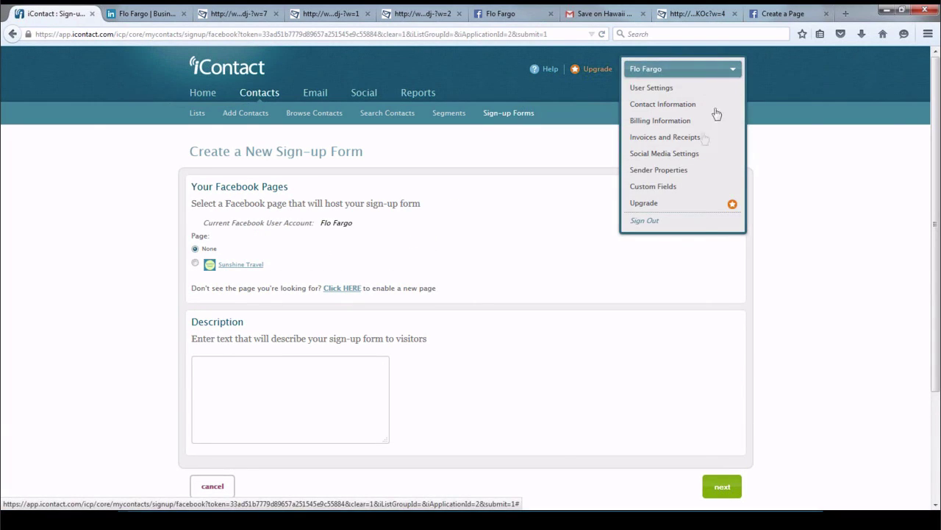
click(391, 194)
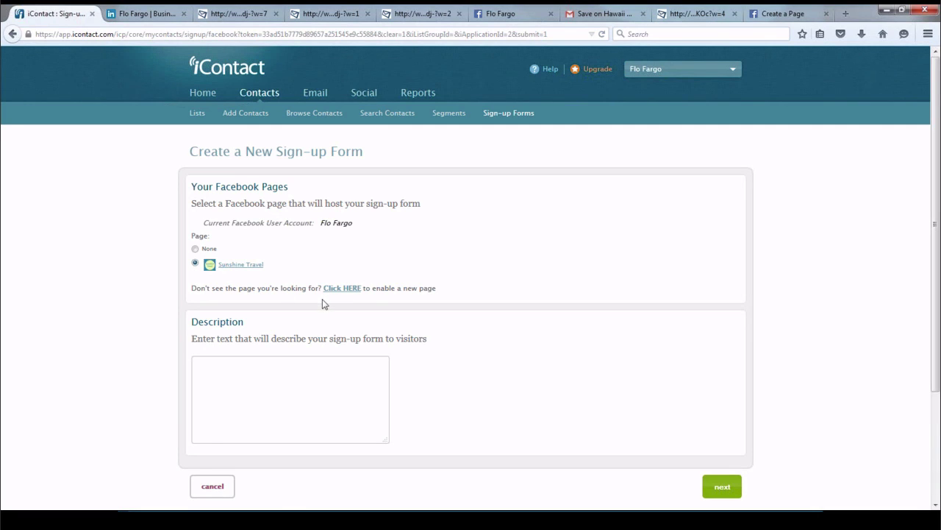
Describe the form as "Join our weekly newsletter to receive information about travel discounts!" and continue to the style settings
scroll(322, 298, down, 3)
click(239, 244)
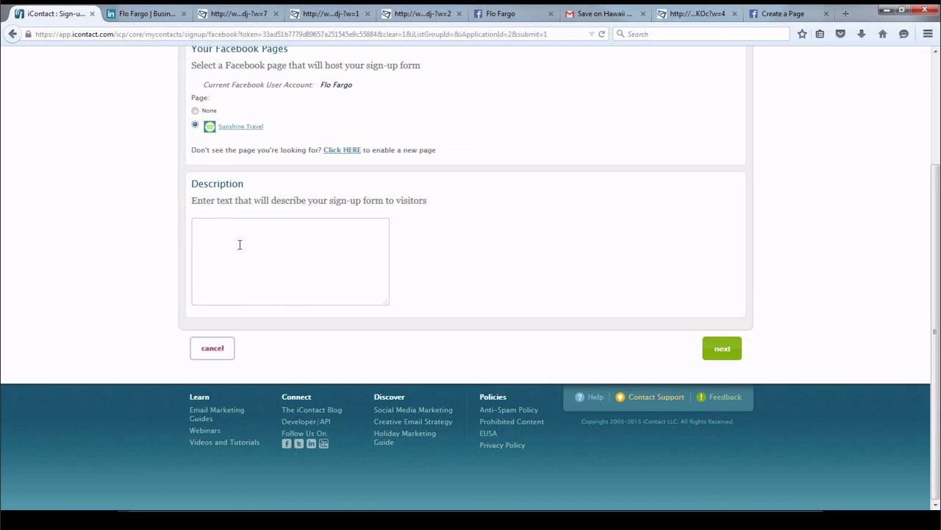
text(Join our weekly newsletter to recie)
key(BackSpace)
key(BackSpace)
text(eive information about )
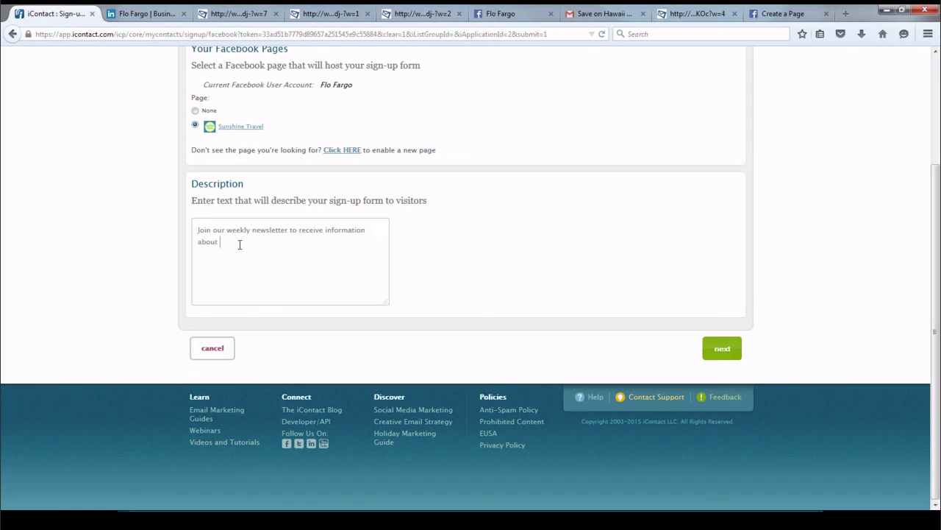
text(travel discounts!)
click(722, 349)
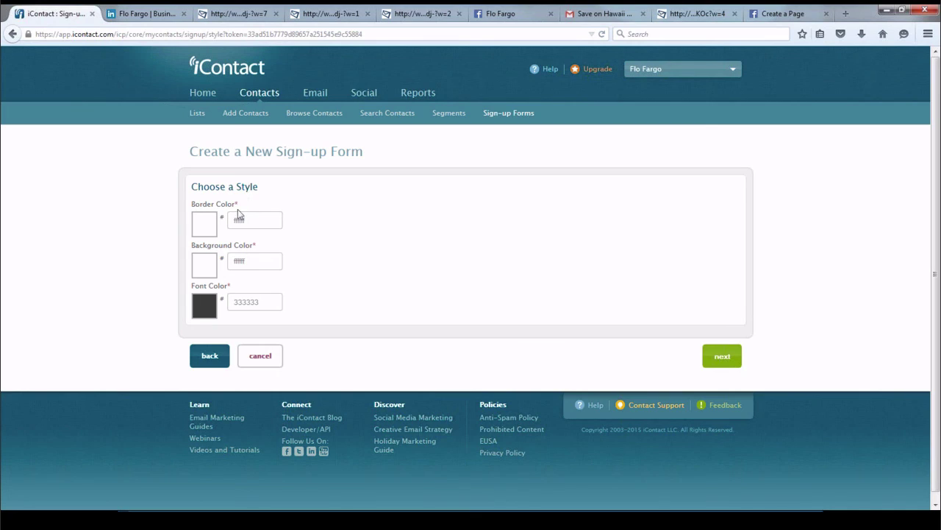
Set the sign-up form's border color to magenta d914d9 and continue to the form's name and fields
click(206, 226)
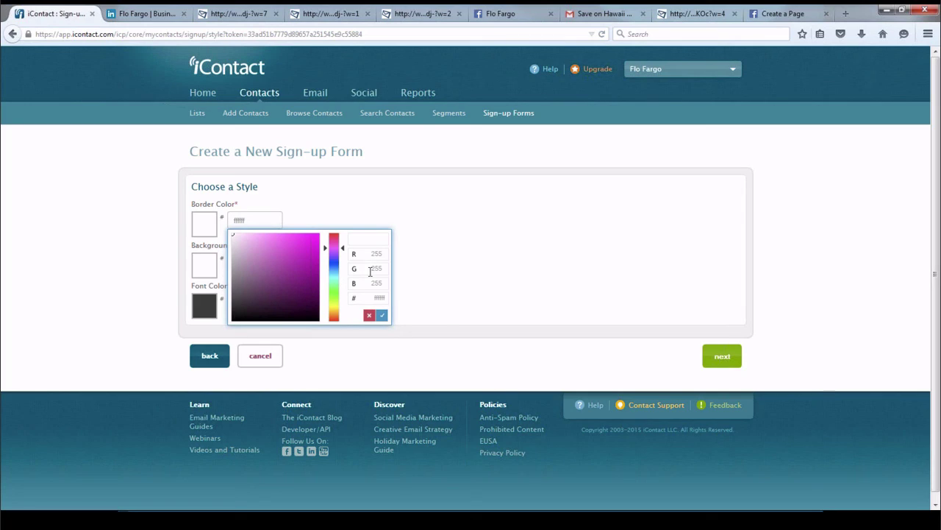
click(312, 246)
click(383, 317)
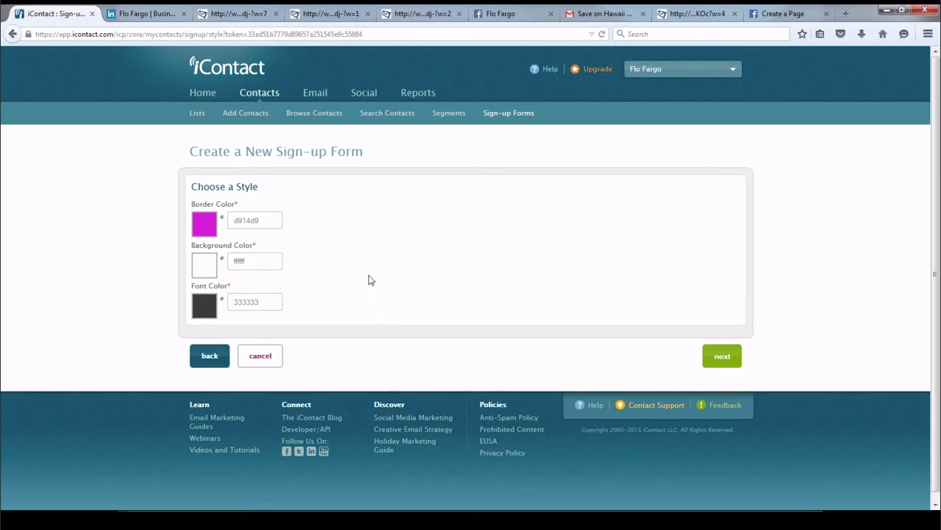
click(718, 357)
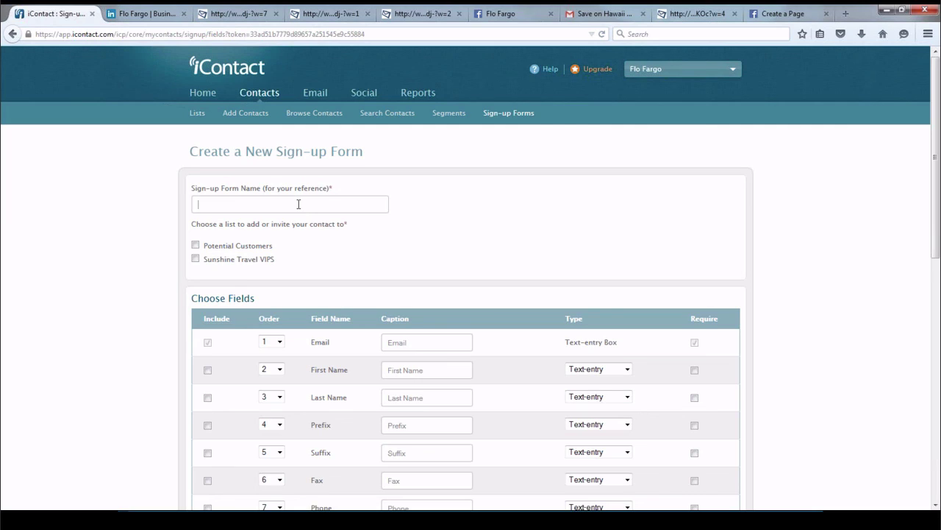
Name the sign-up form "Sunshine Travel Facebook page" and look over its contact lists and available fields
text(Su)
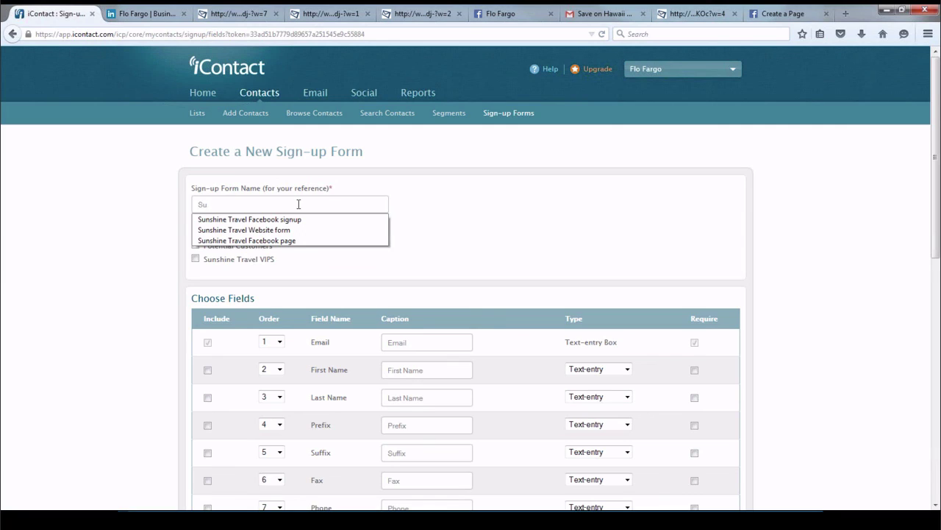
click(292, 240)
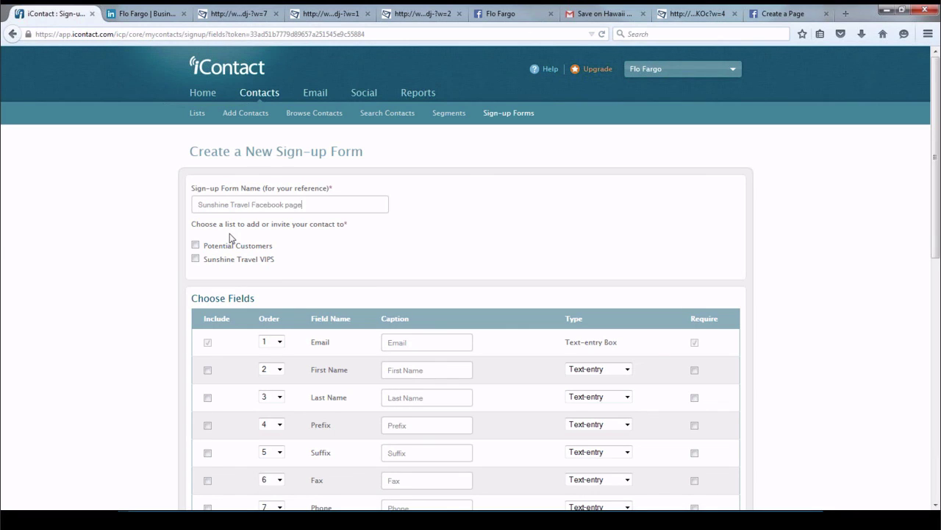
scroll(229, 238, down, 2)
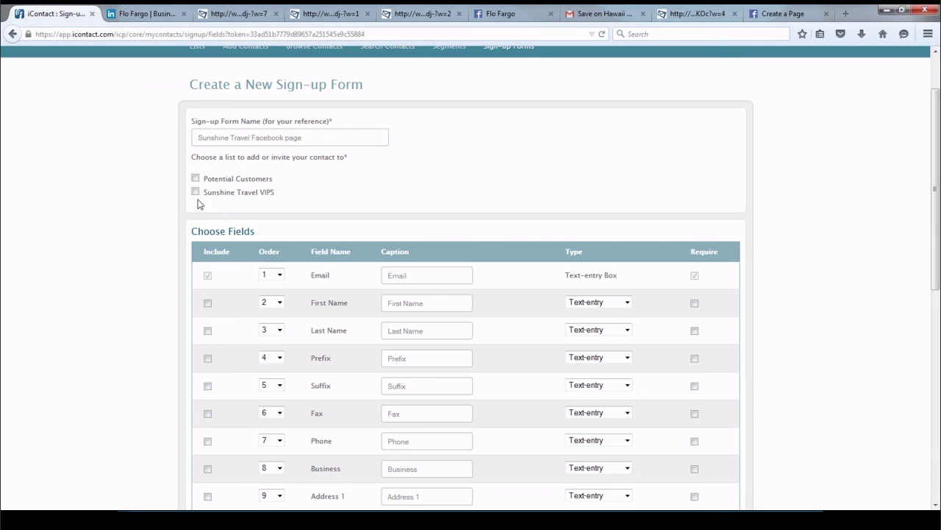
click(196, 192)
scroll(328, 203, down, 3)
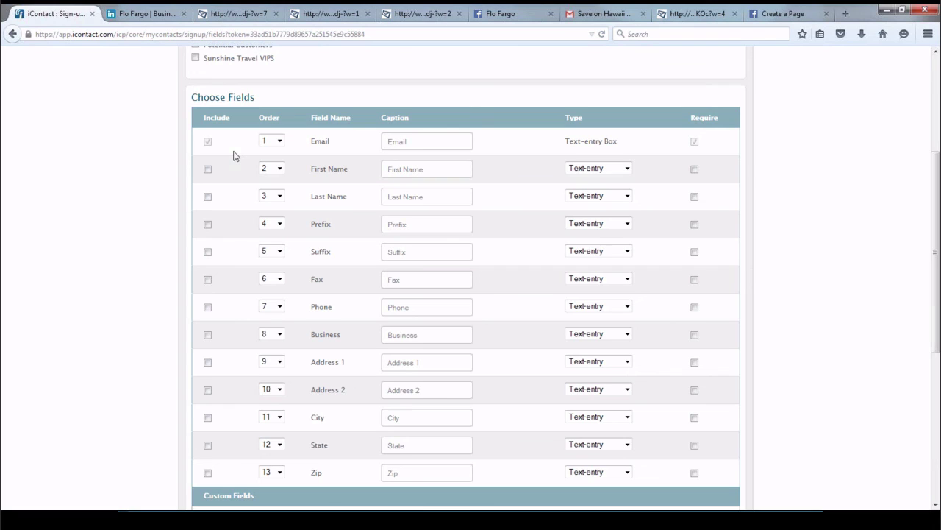
Include the First Name, Last Name, City, State, destination and tshirtsize fields in the sign-up form
scroll(234, 155, down, 2)
click(207, 102)
click(208, 129)
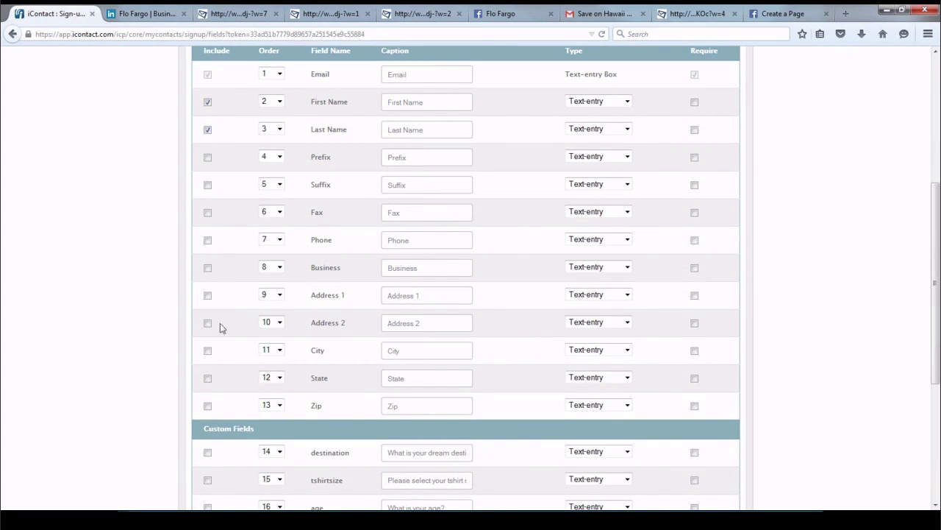
click(207, 351)
click(207, 378)
scroll(245, 338, down, 5)
scroll(244, 330, down, 2)
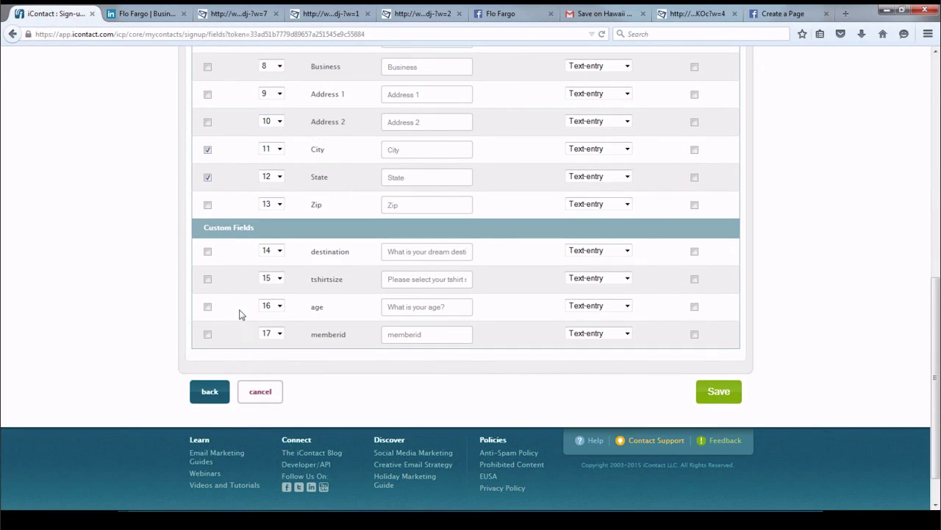
click(208, 252)
click(208, 280)
Review the chosen contact list and the First Name field's caption and input type options
scroll(364, 302, up, 5)
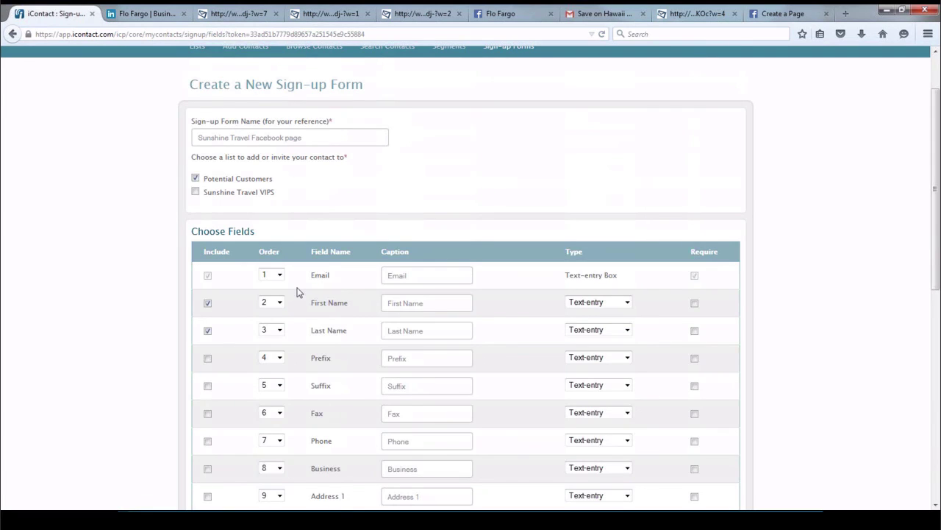
scroll(298, 292, down, 2)
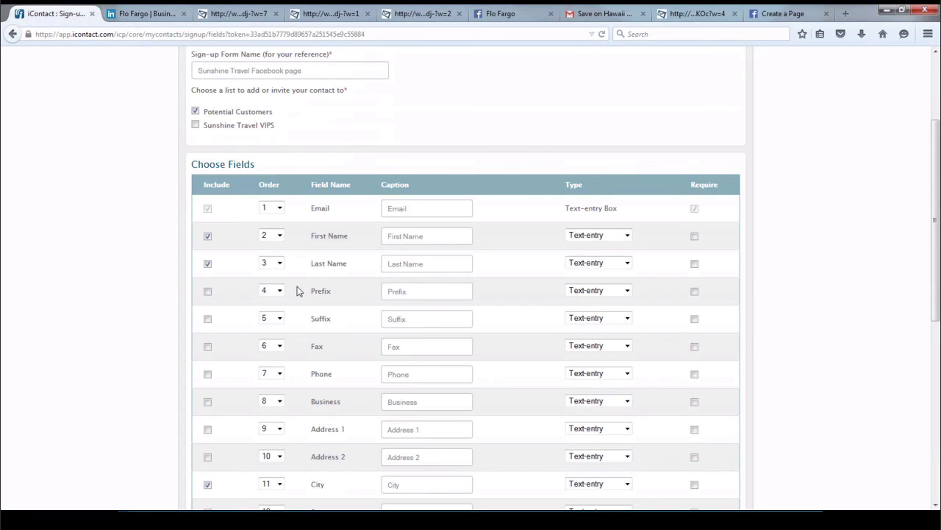
triple_click(431, 236)
click(504, 241)
click(628, 239)
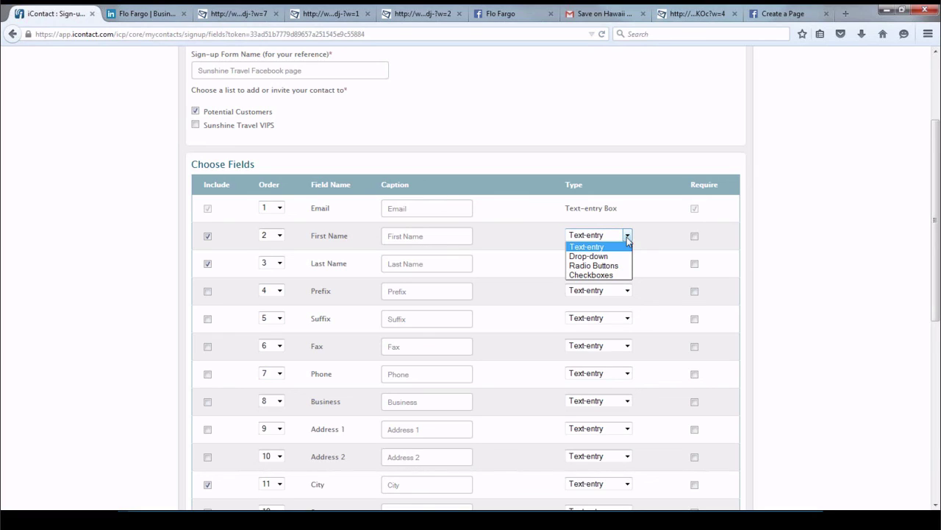
click(653, 240)
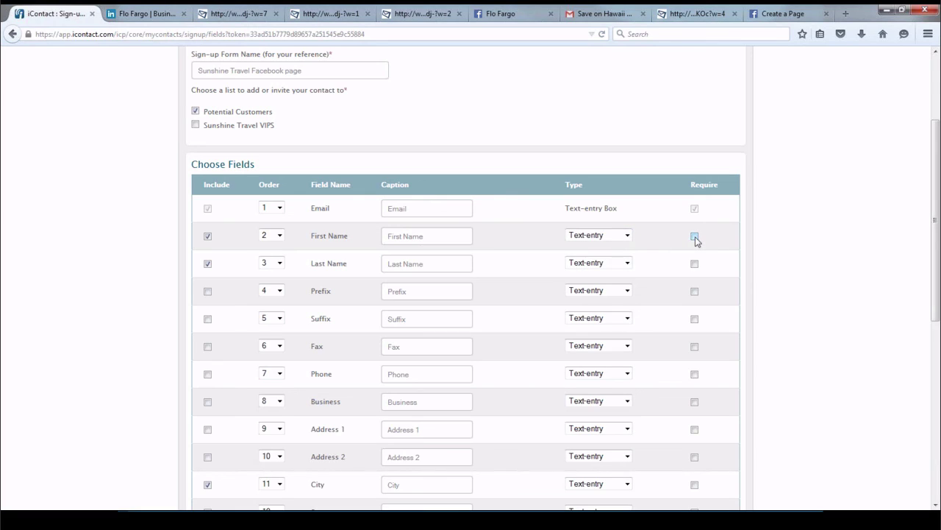
Make the First Name, Last Name, City, State, destination and tshirtsize fields required and save the sign-up form
click(695, 238)
scroll(711, 269, down, 2)
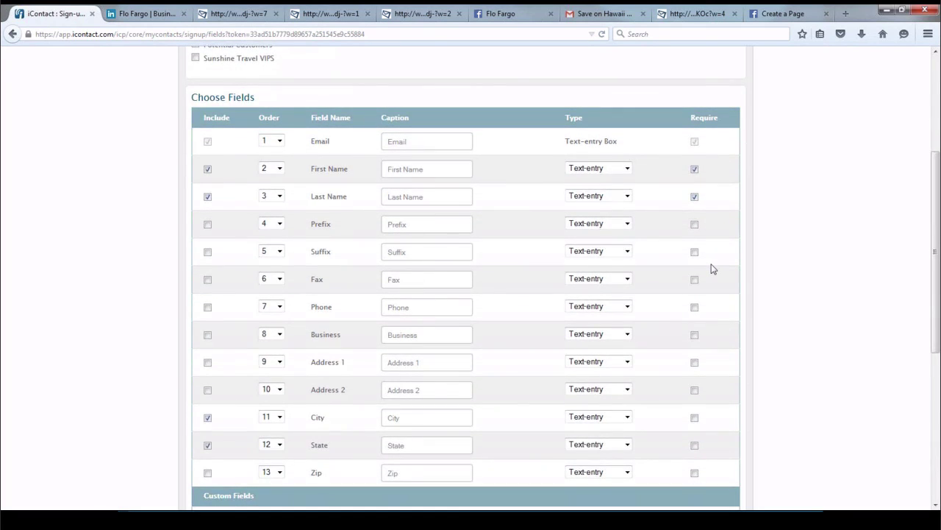
scroll(711, 269, down, 4)
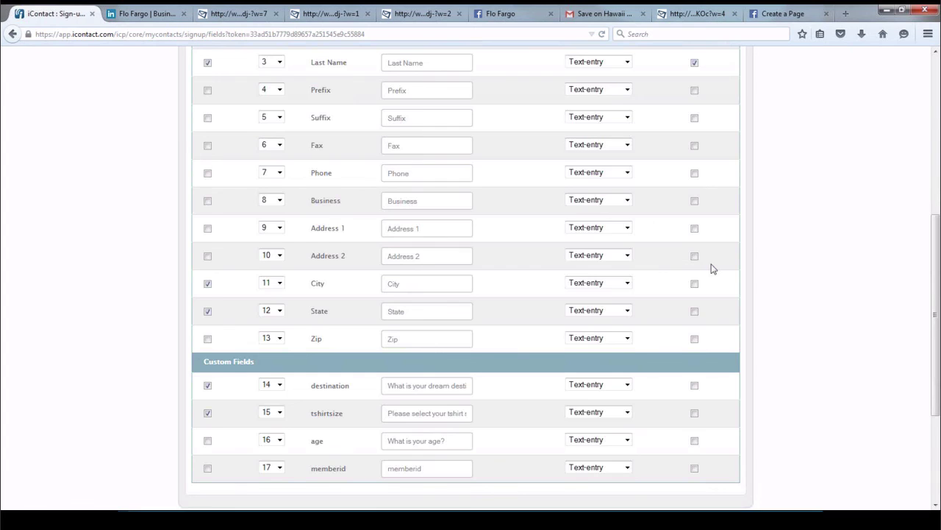
scroll(711, 269, down, 2)
click(695, 217)
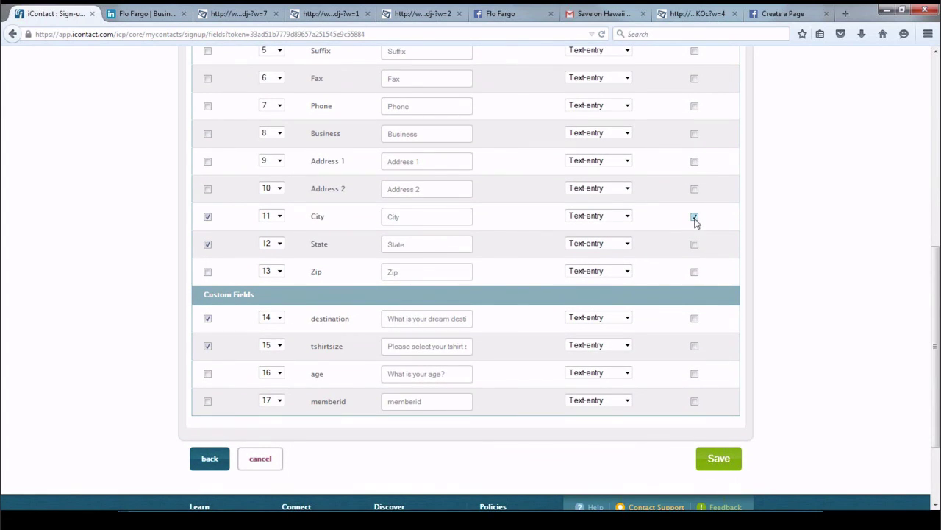
click(695, 245)
scroll(710, 255, down, 2)
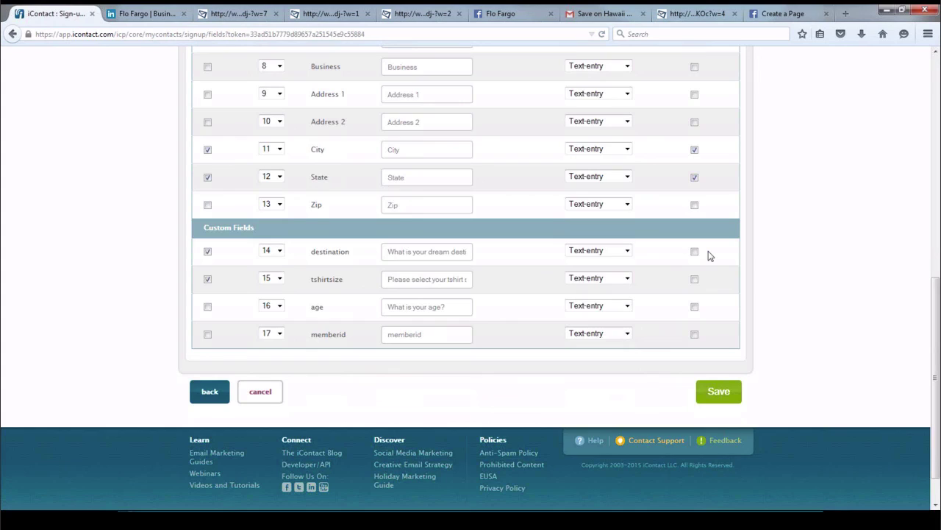
click(695, 252)
click(695, 279)
click(719, 393)
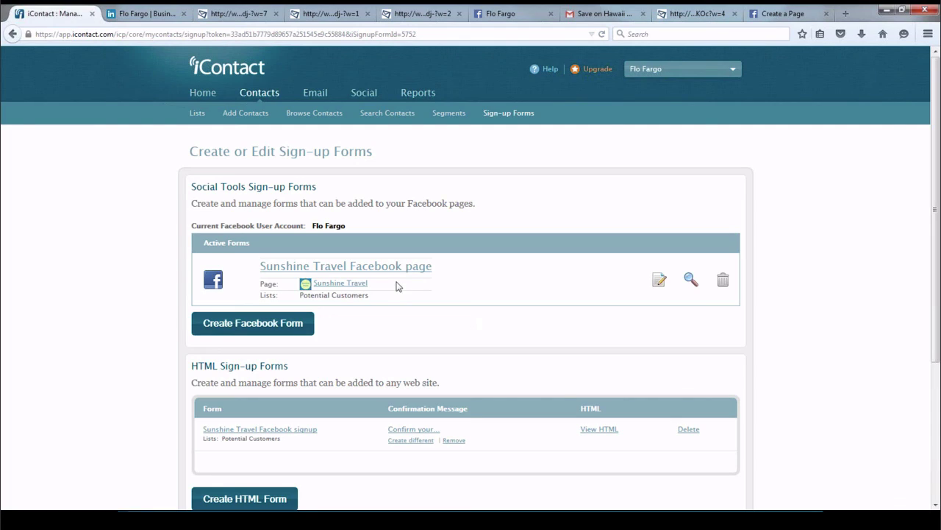
Switch to Facebook, go to the Sunshine Travel page and view its Join Email List sign-up form
click(510, 16)
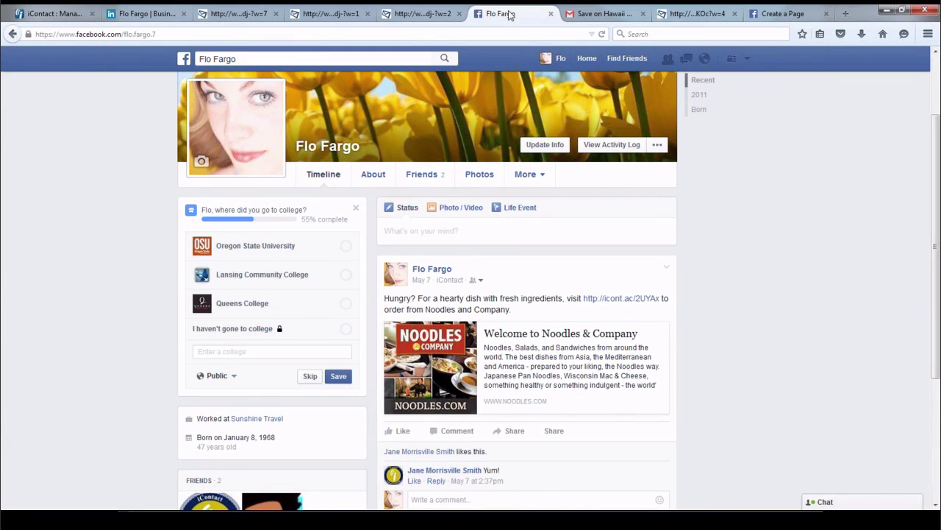
click(753, 65)
click(711, 96)
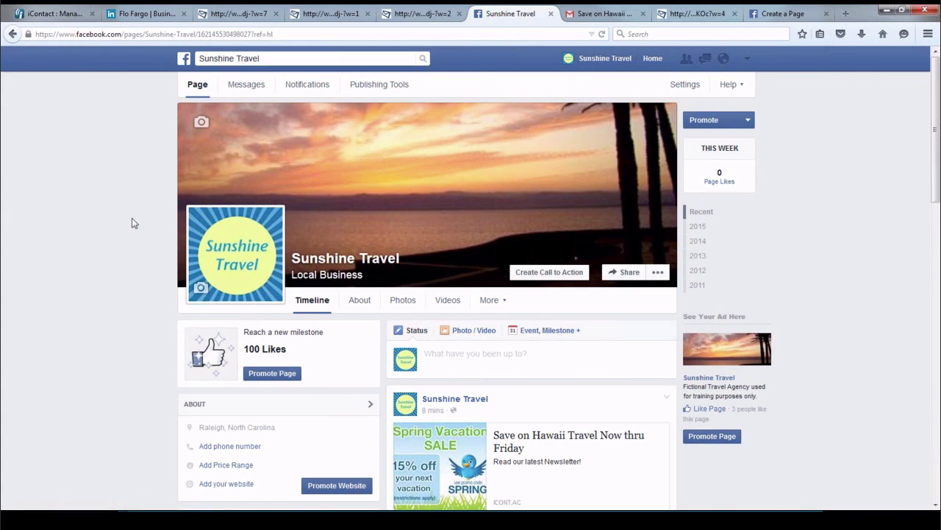
scroll(132, 218, down, 3)
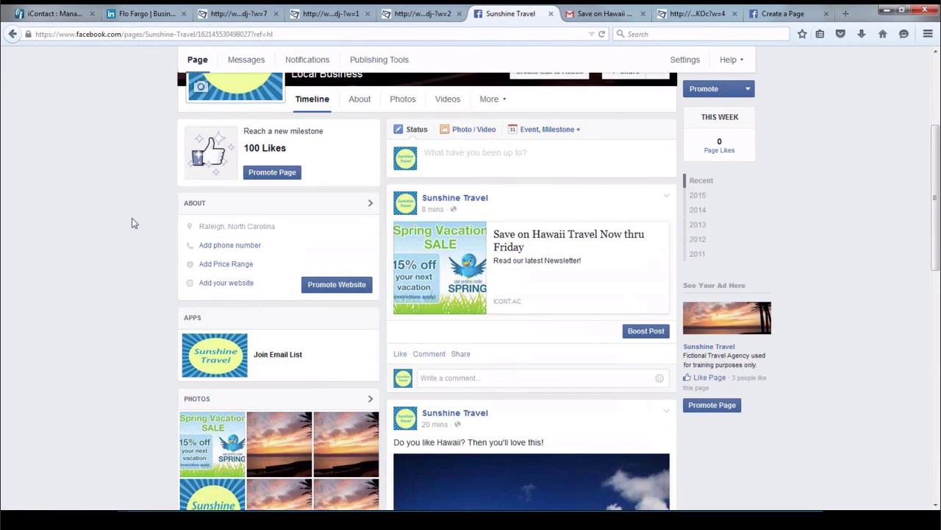
scroll(132, 218, down, 1)
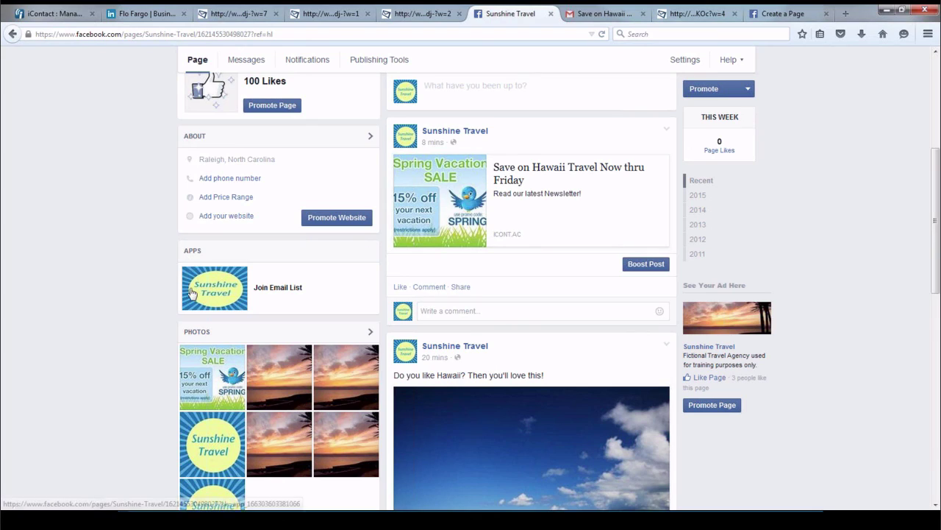
click(276, 288)
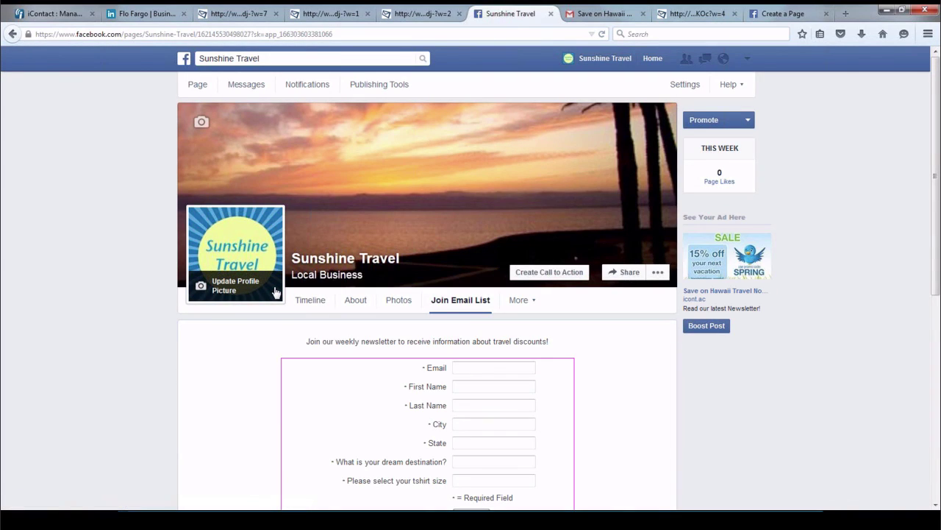
scroll(340, 322, down, 3)
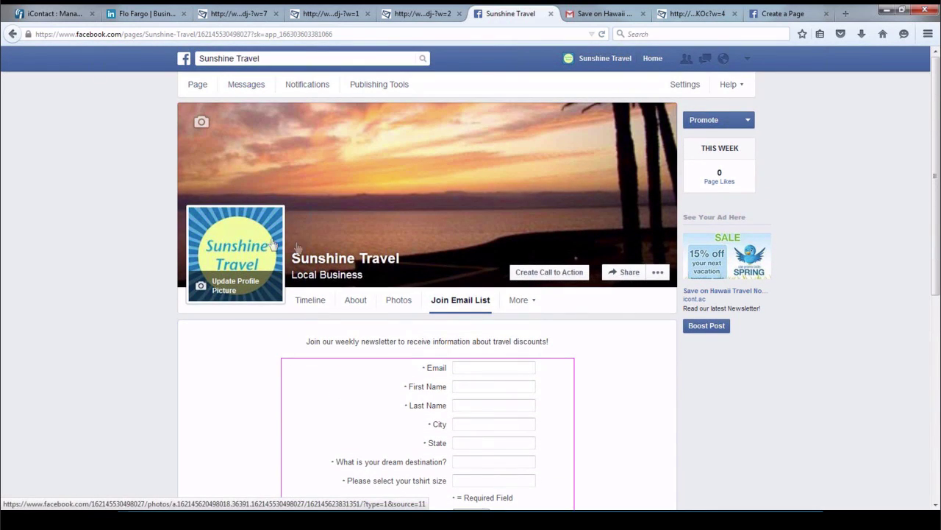
Return to the Sunshine Travel page's timeline and examine the Join Email List entry among its apps
click(269, 245)
click(716, 132)
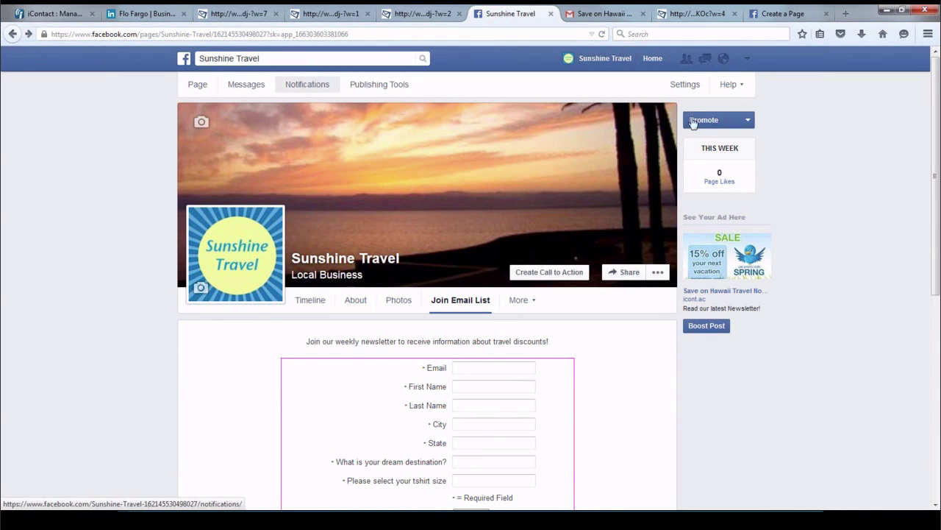
click(616, 60)
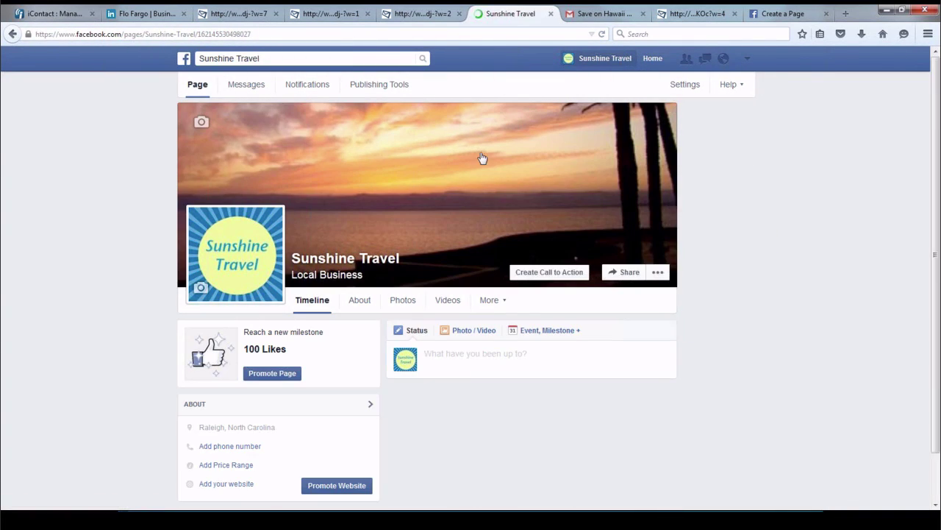
scroll(444, 185, down, 2)
scroll(443, 184, down, 2)
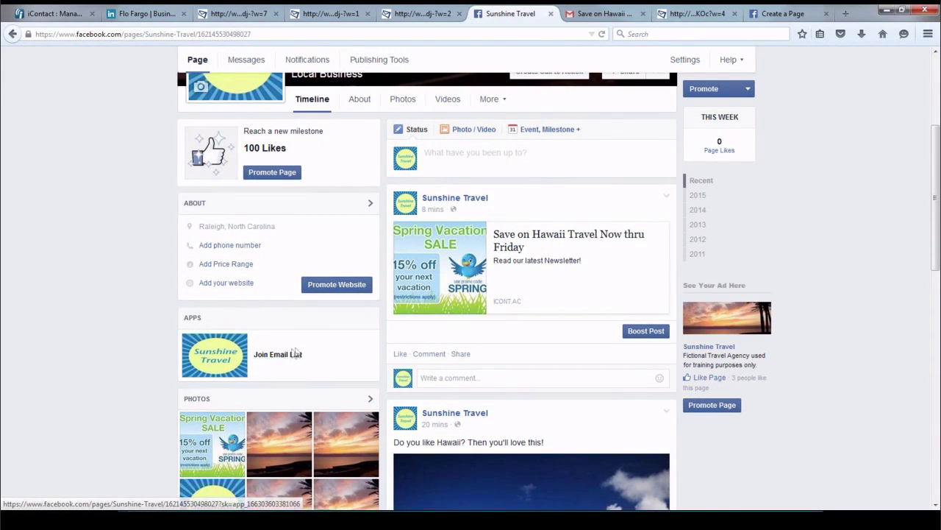
scroll(330, 335, up, 4)
scroll(331, 334, up, 1)
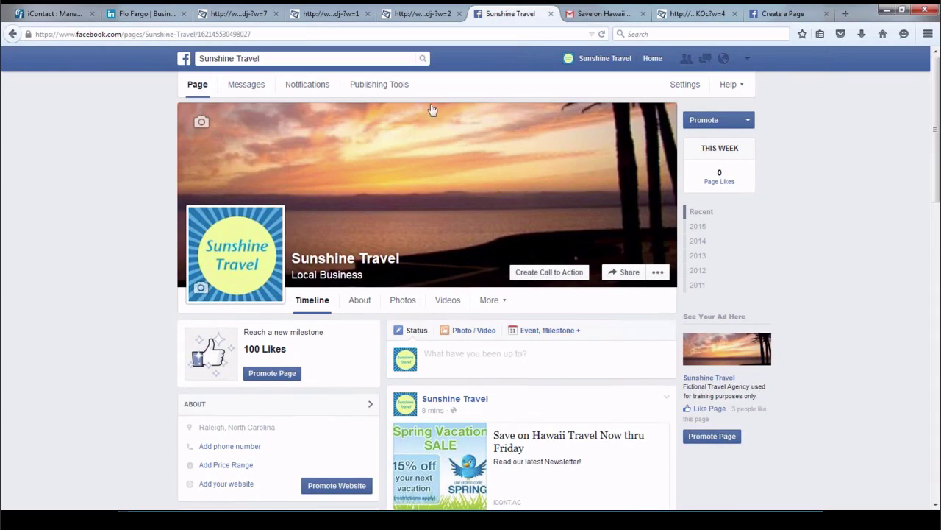
In the page's app settings, set the iContact app's custom tab name to "Sign up to our newsletter" and save it
click(684, 84)
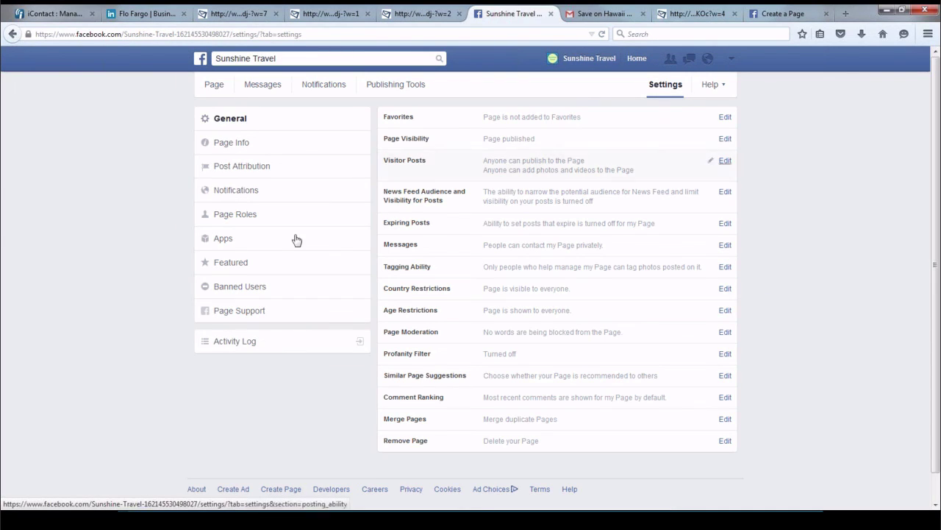
click(226, 239)
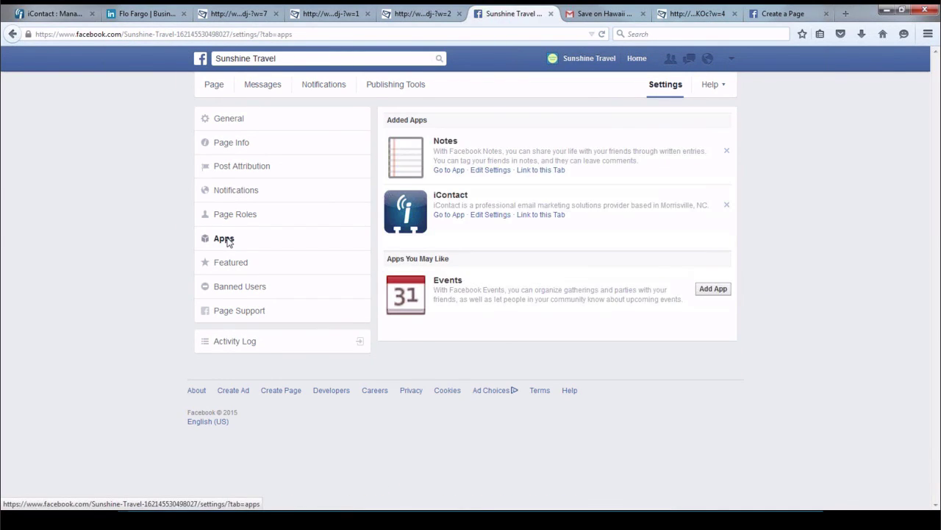
click(499, 217)
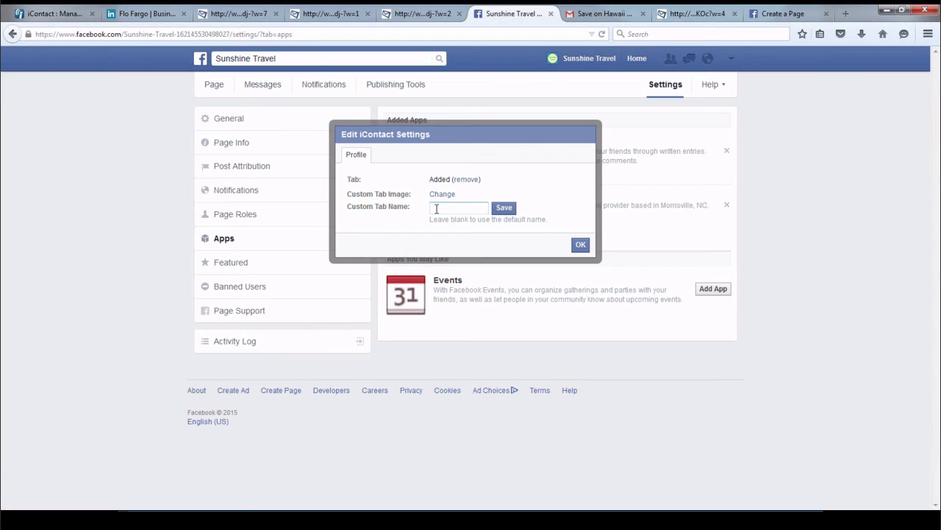
text(Spe)
key(BackSpace)
key(BackSpace)
text(ign up to our newsletter)
click(502, 210)
click(581, 245)
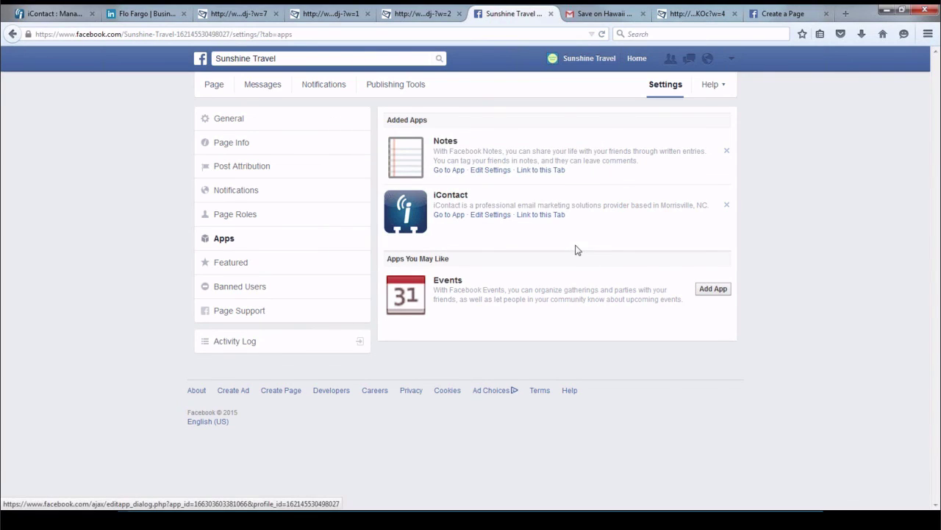
Go back to the Sunshine Travel page and check the name of the sign-up app in its apps section
click(581, 58)
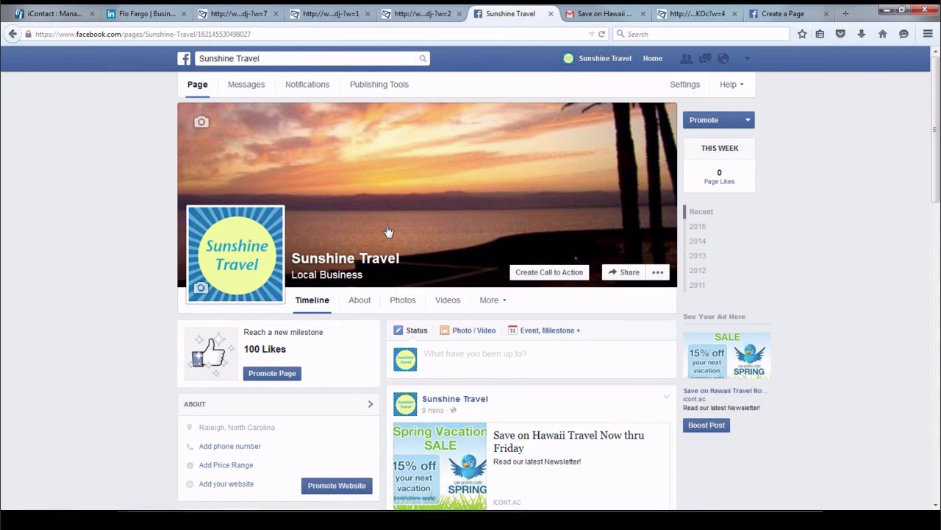
scroll(388, 231, down, 5)
scroll(353, 254, down, 2)
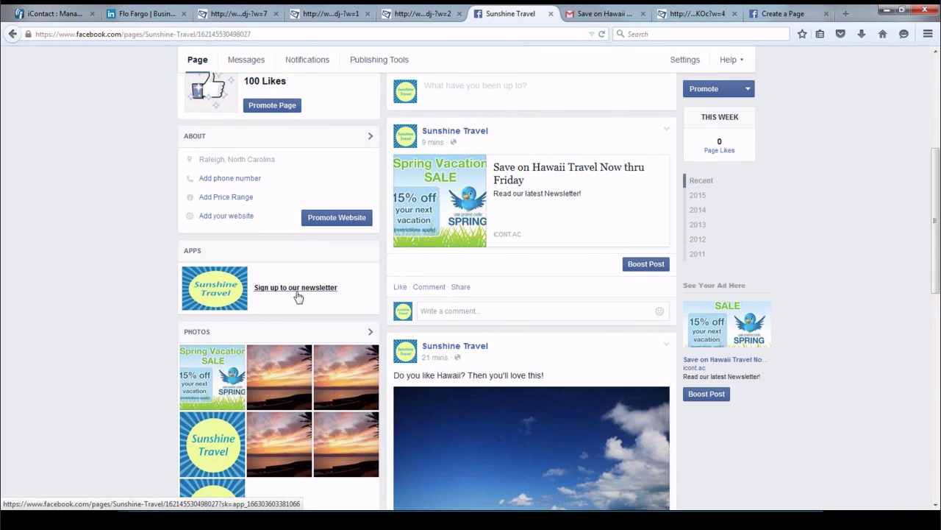
Switch back to iContact and open its home page
scroll(492, 258, up, 2)
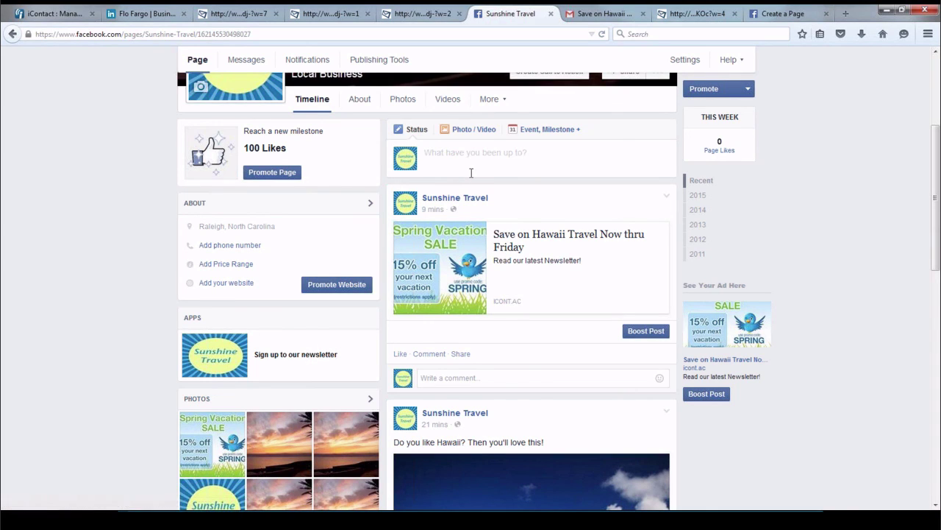
scroll(471, 176, up, 1)
scroll(471, 178, up, 3)
click(56, 13)
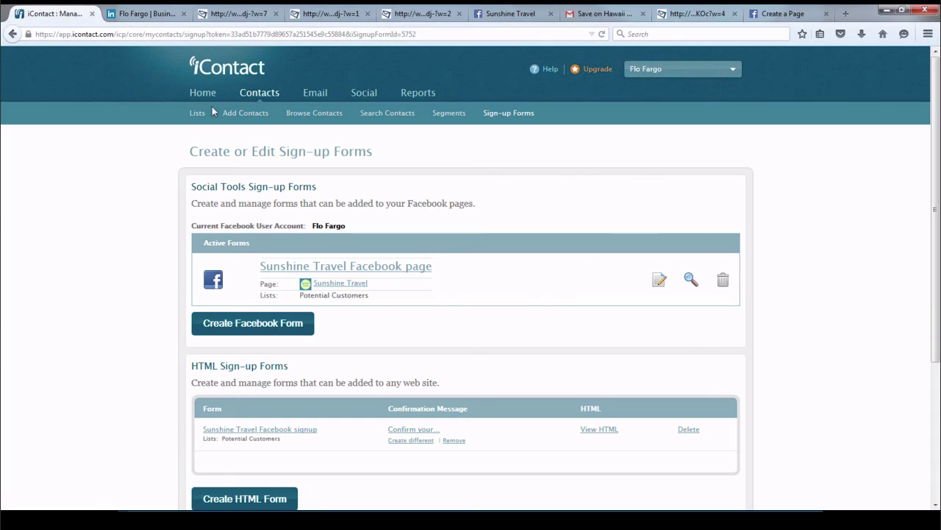
click(202, 95)
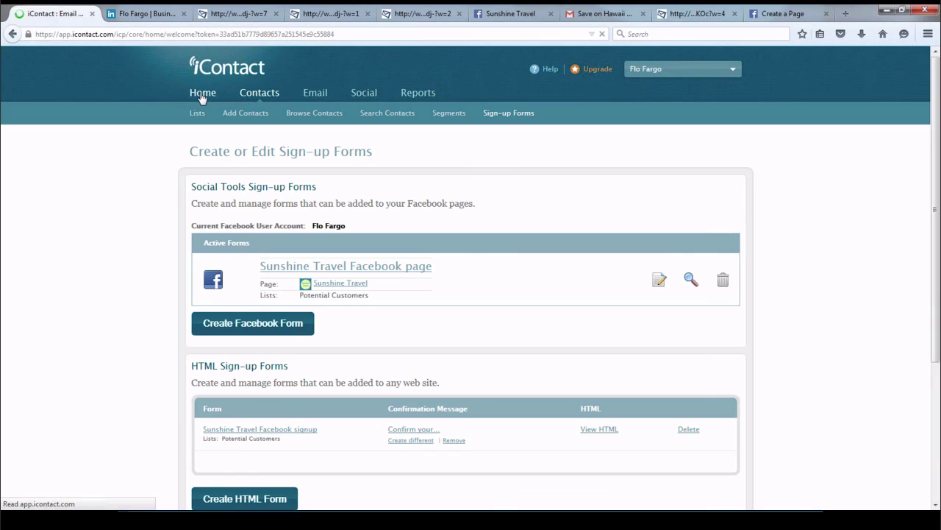